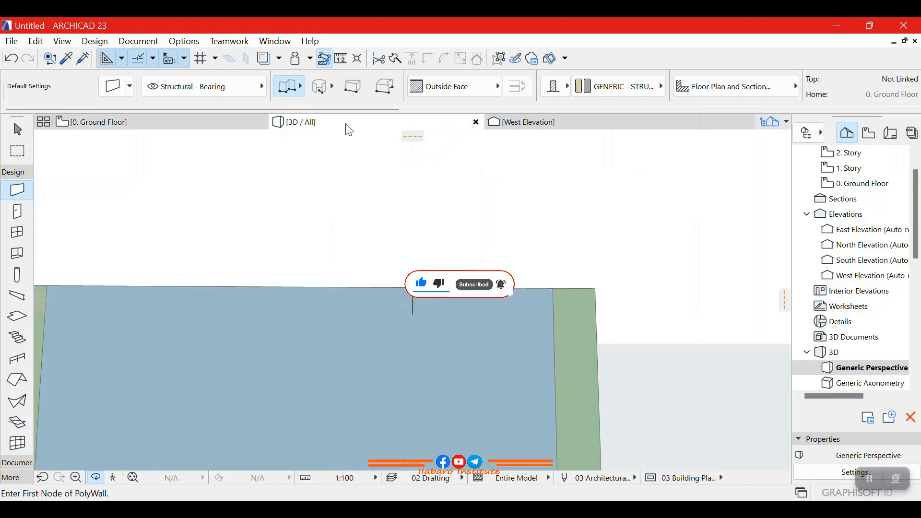
Step: On the ground floor plan, place Door 23 (90 x 210) at the middle of the square room's south wall, opening inward
middle_click_drag(413, 300, 176, 130, "shift")
left_click(174, 123)
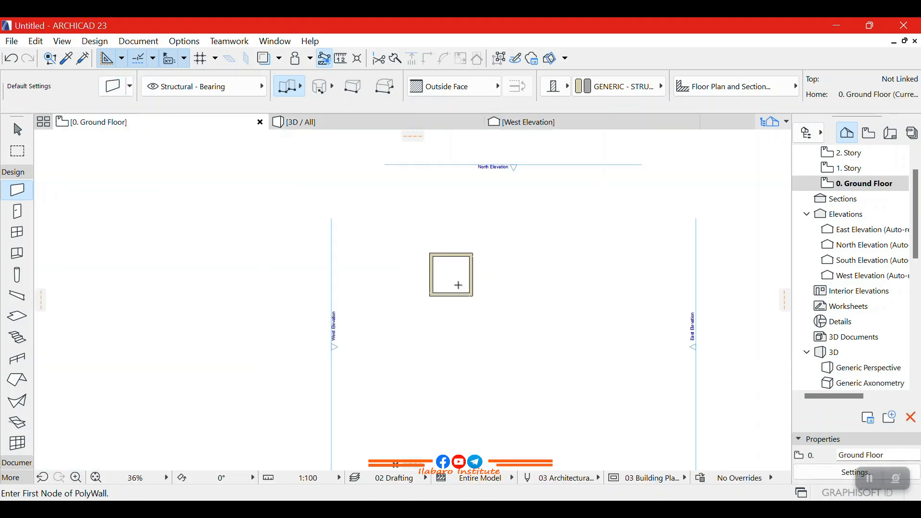
scroll(438, 229, "down", 4)
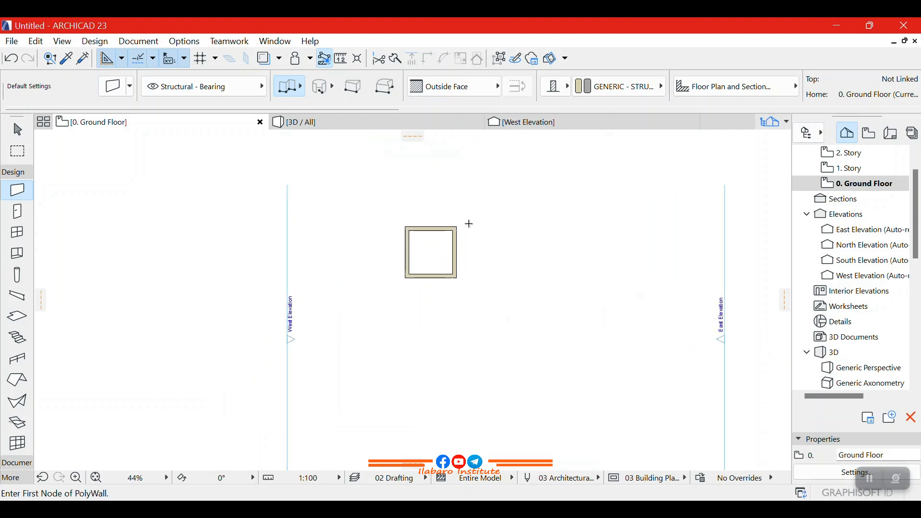
scroll(432, 233, "up", 4)
scroll(412, 249, "down", 4)
scroll(389, 249, "down", 2)
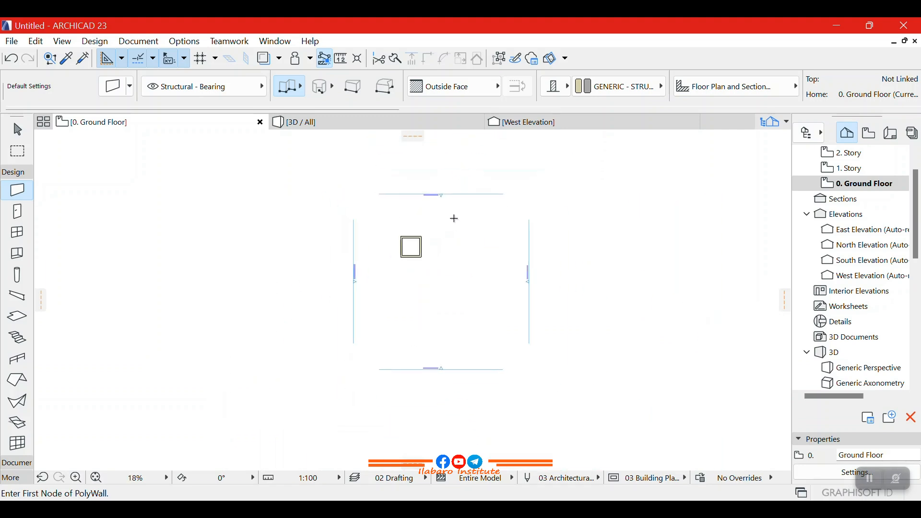
left_click(19, 213)
scroll(396, 234, "up", 5)
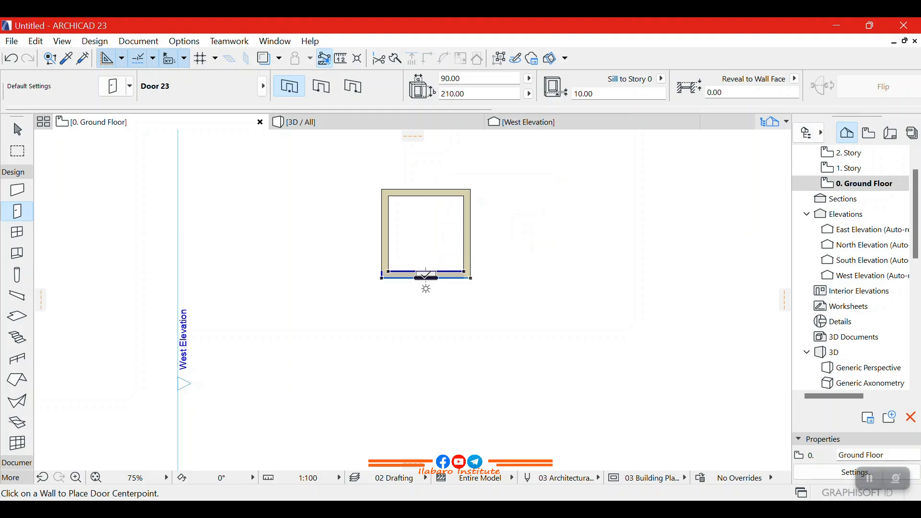
scroll(423, 281, "up", 5)
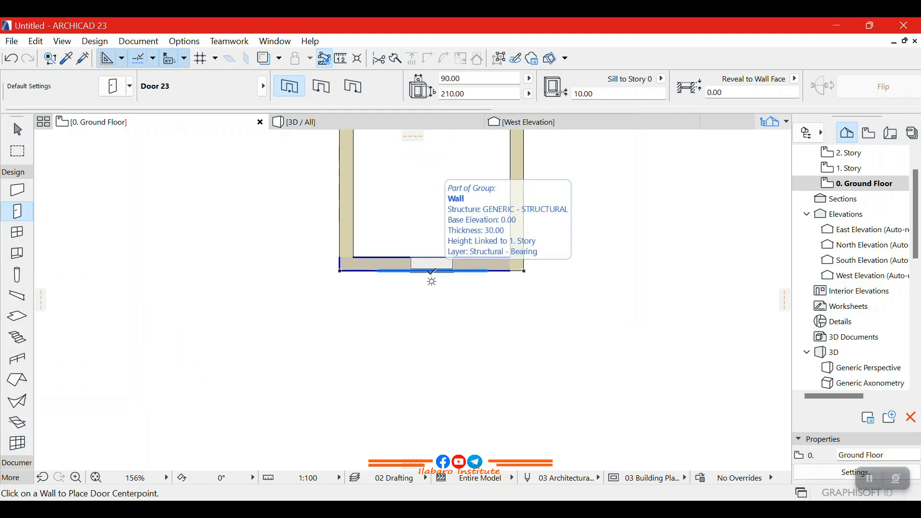
left_click(432, 272)
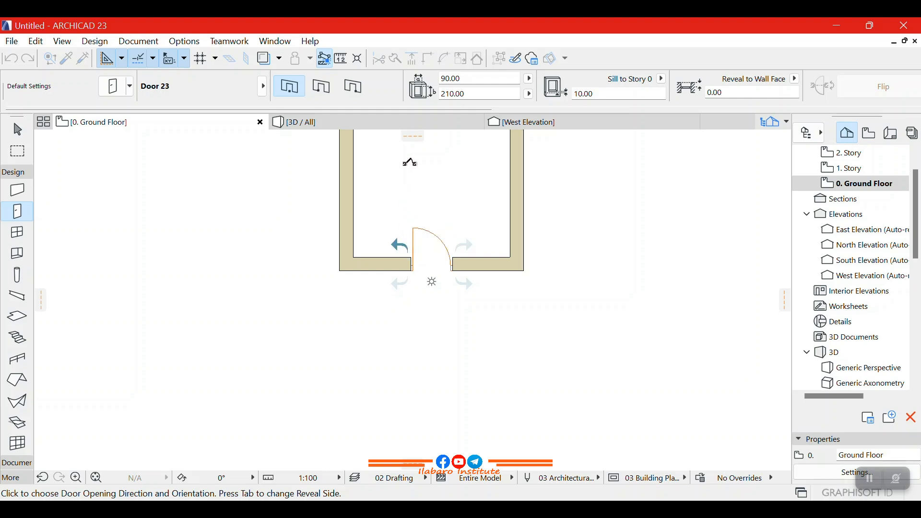
left_click(397, 189)
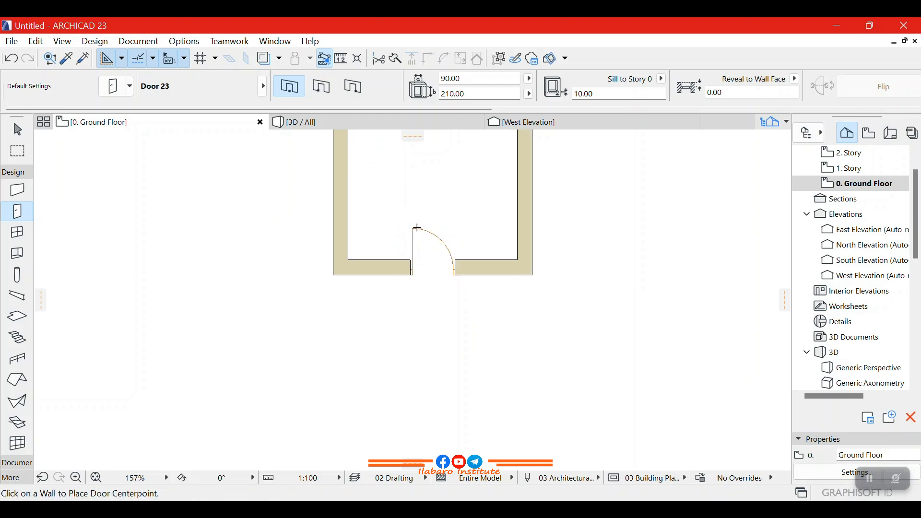
Step: Inspect the placed door in plan and from the front in the 3D perspective
scroll(416, 229, "up", 5)
scroll(396, 273, "down", 3)
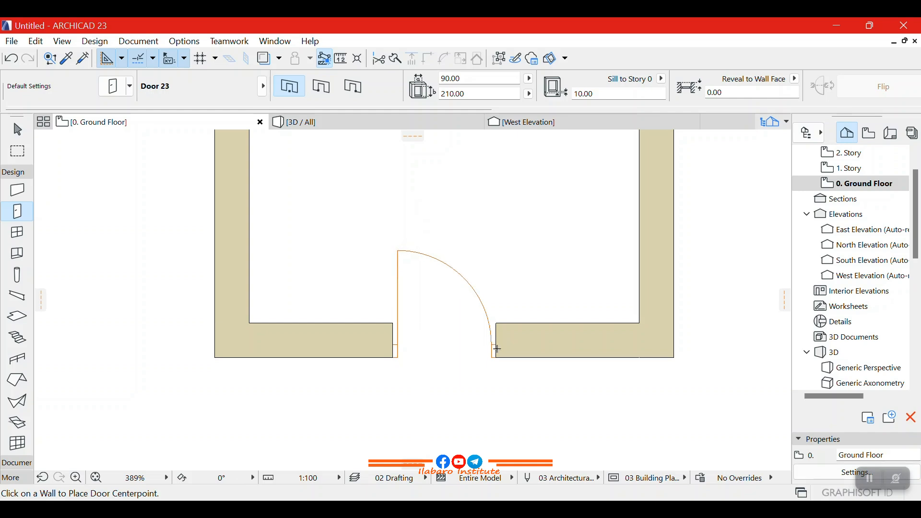
scroll(297, 318, "down", 2)
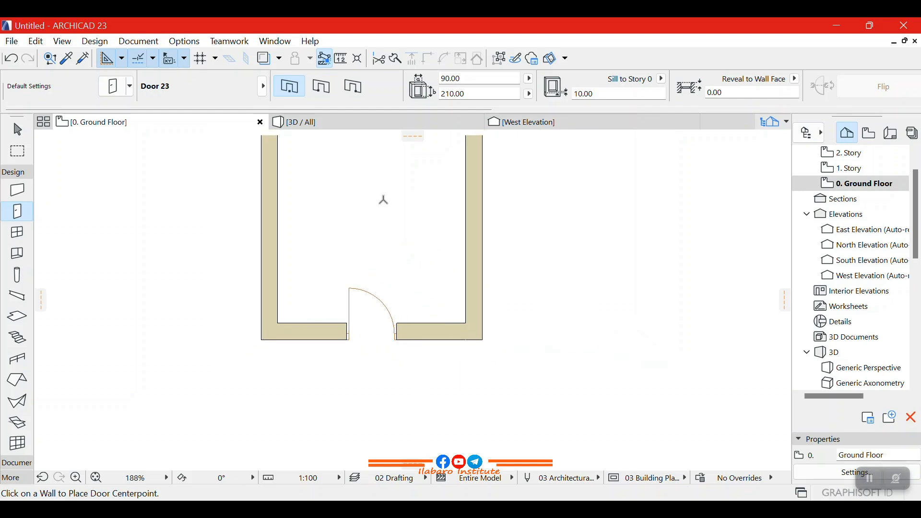
left_click(335, 124)
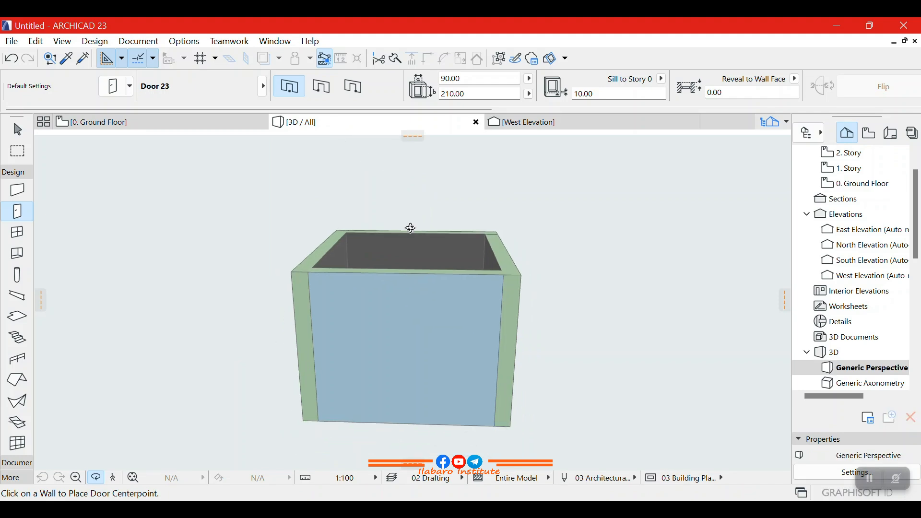
middle_click_drag(473, 294, 599, 374, "shift")
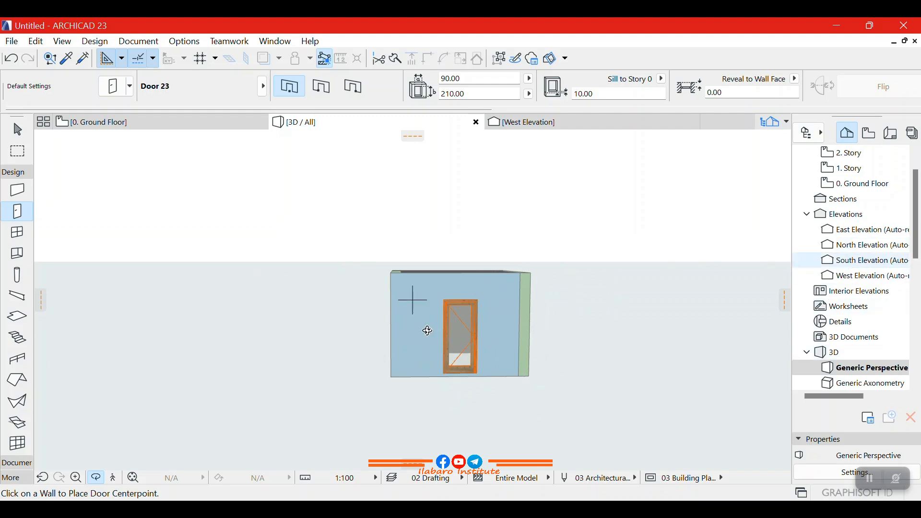
scroll(458, 342, "up", 5)
middle_click_drag(436, 300, 432, 278)
scroll(429, 235, "down", 2)
left_click_drag(489, 268, 512, 269)
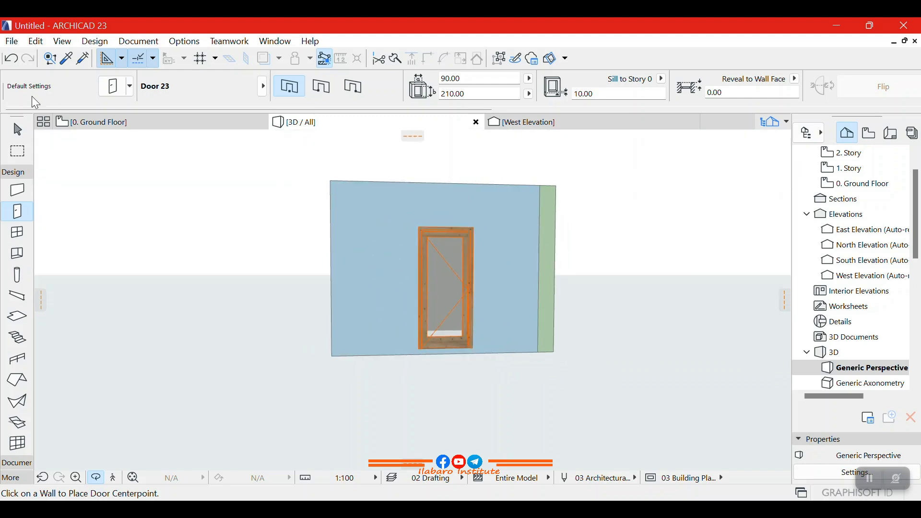
Step: Flip the door on the ground floor plan so that it swings outward from the room
left_click(164, 123)
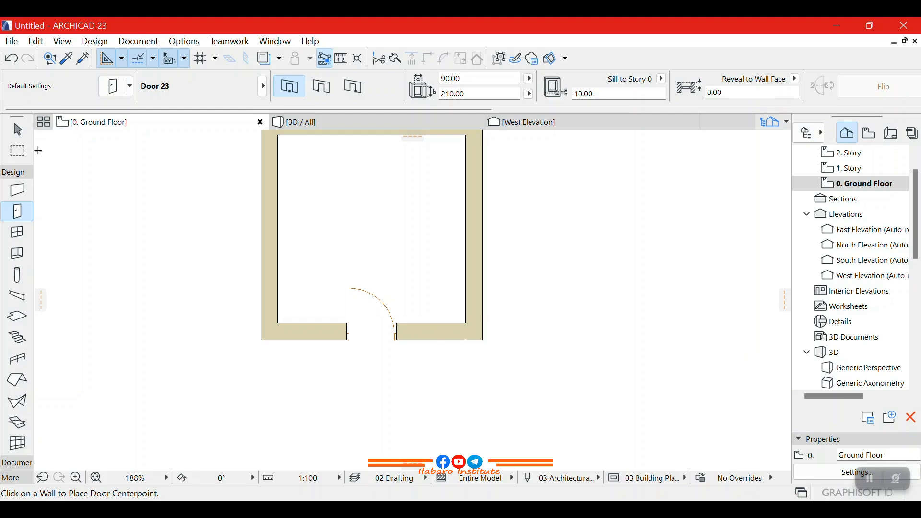
left_click(16, 129)
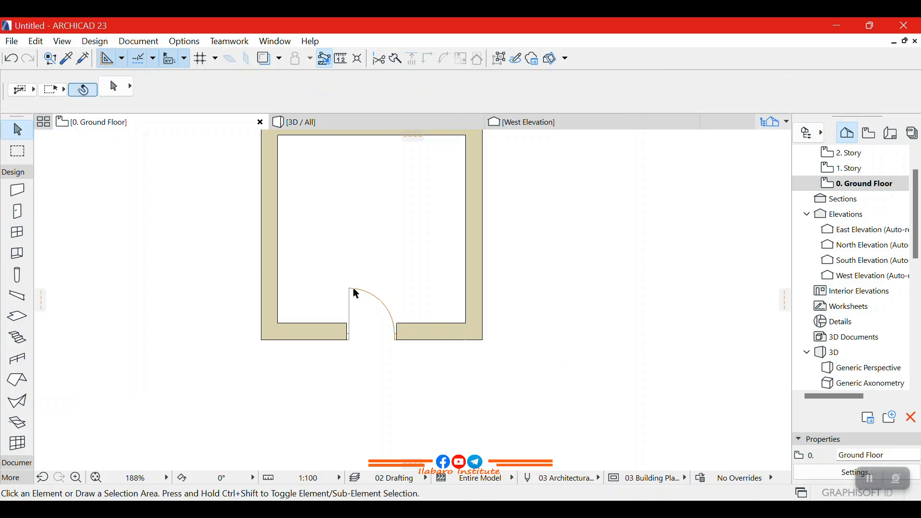
left_click(354, 288)
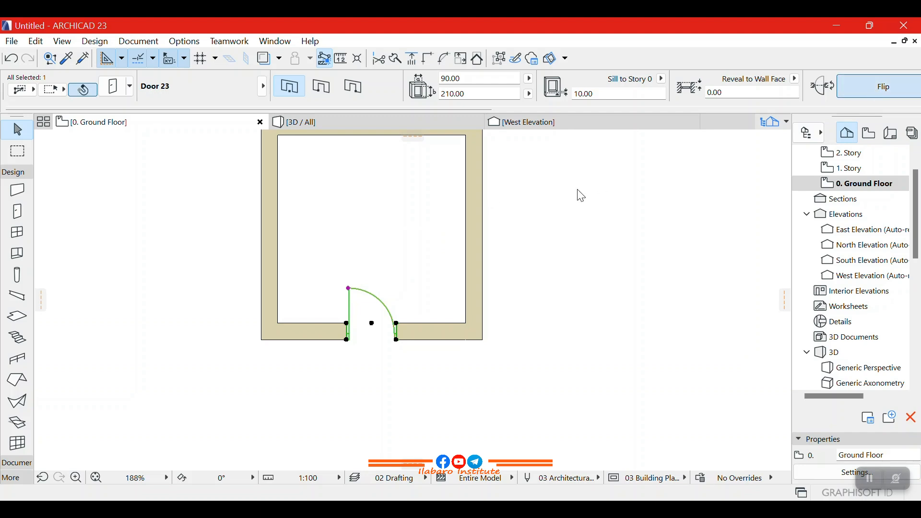
left_click(402, 273)
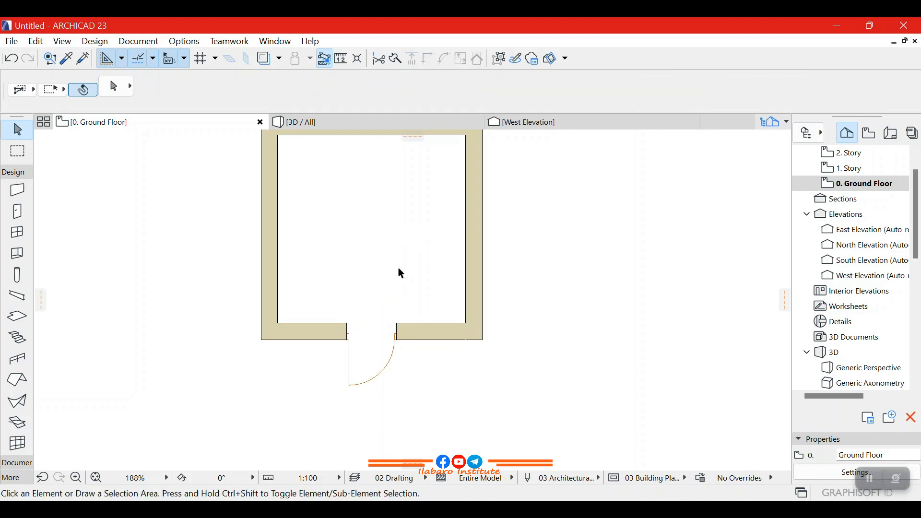
Step: Select the door in plan and review its size, sill, reveal, marker and floor plan display options
left_click(388, 360)
left_click(388, 361)
left_click(367, 382)
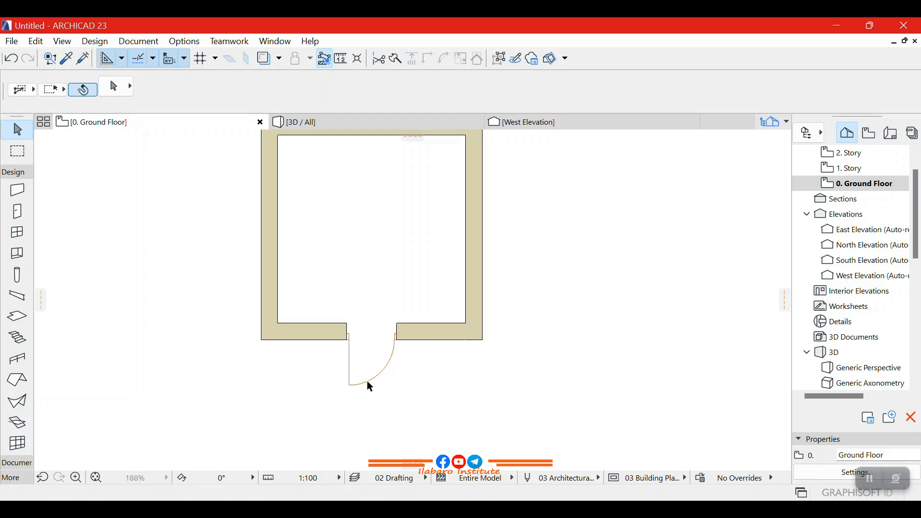
left_click(522, 240)
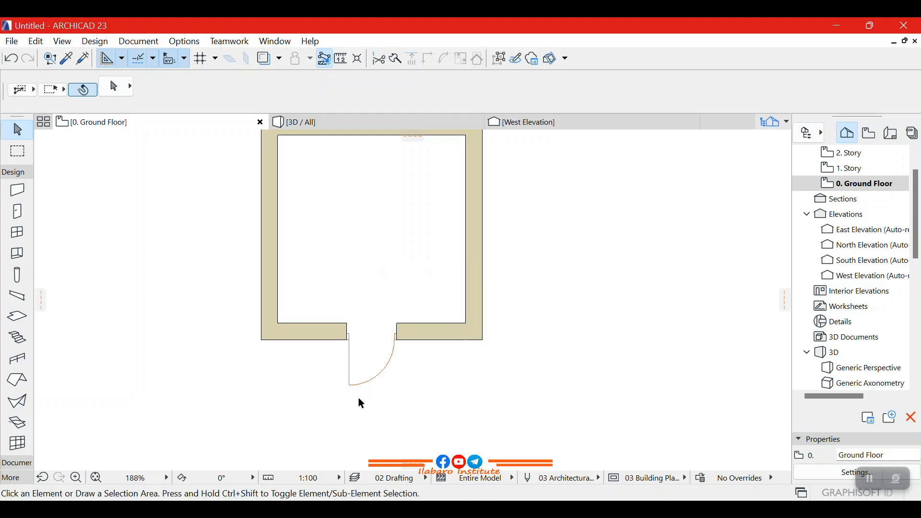
left_click(355, 388)
scroll(358, 219, "down", 4)
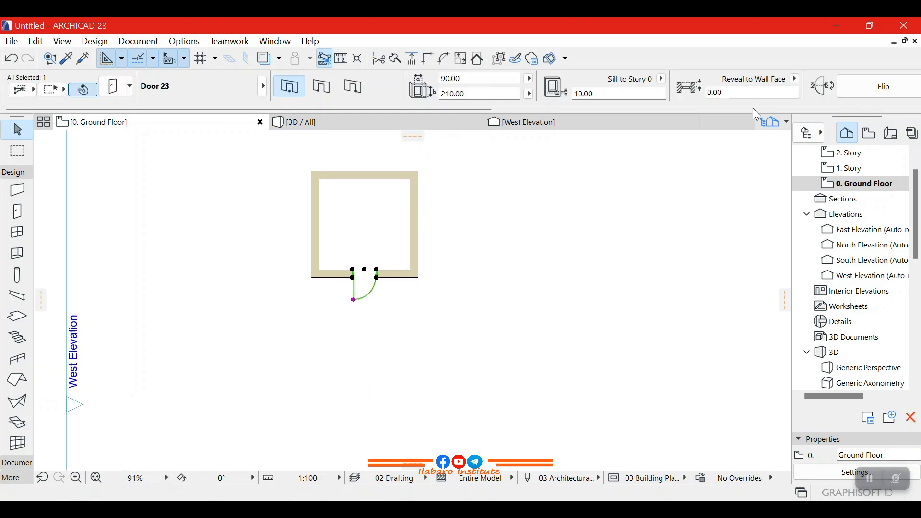
scroll(881, 85, "down", 6)
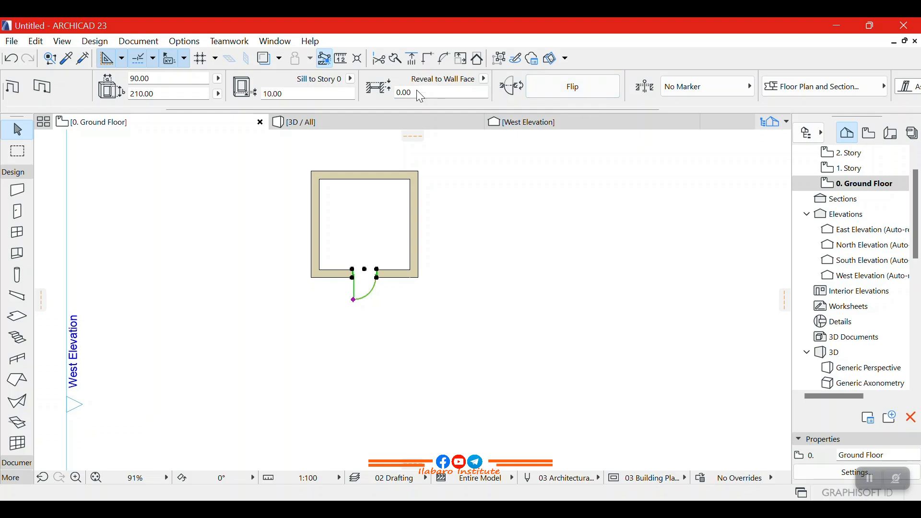
scroll(732, 92, "down", 2)
scroll(732, 92, "down", 5)
scroll(741, 90, "up", 7)
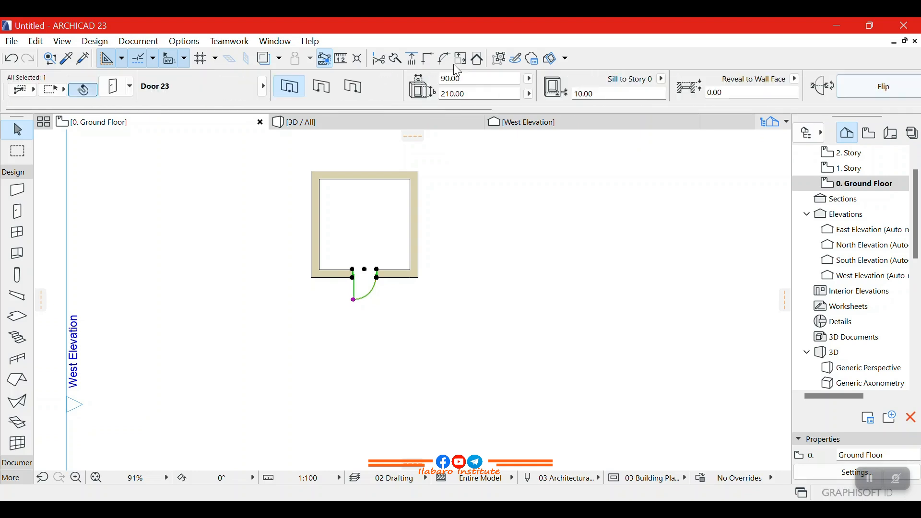
left_click(563, 214)
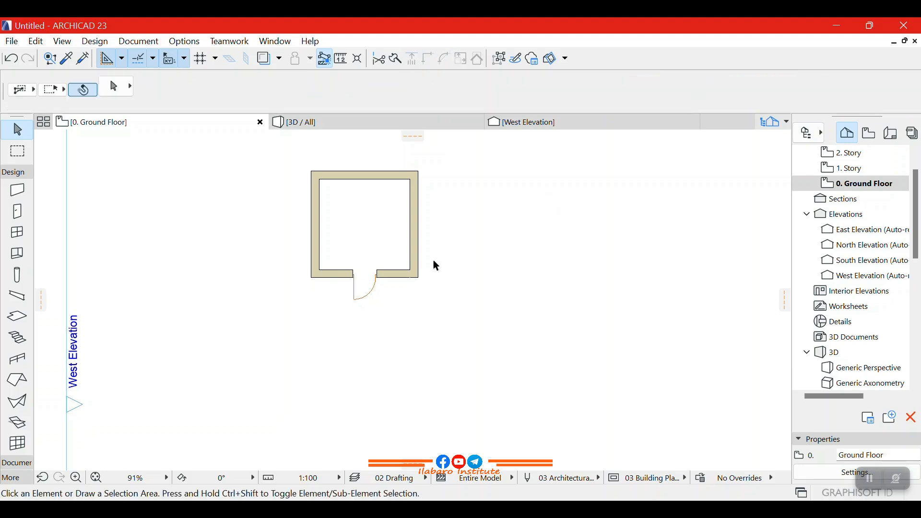
Step: Set the door's 3D opening angle to 45° in its hinged door settings and check the opened leaf in the 3D perspective
left_click(358, 297)
left_click(359, 299)
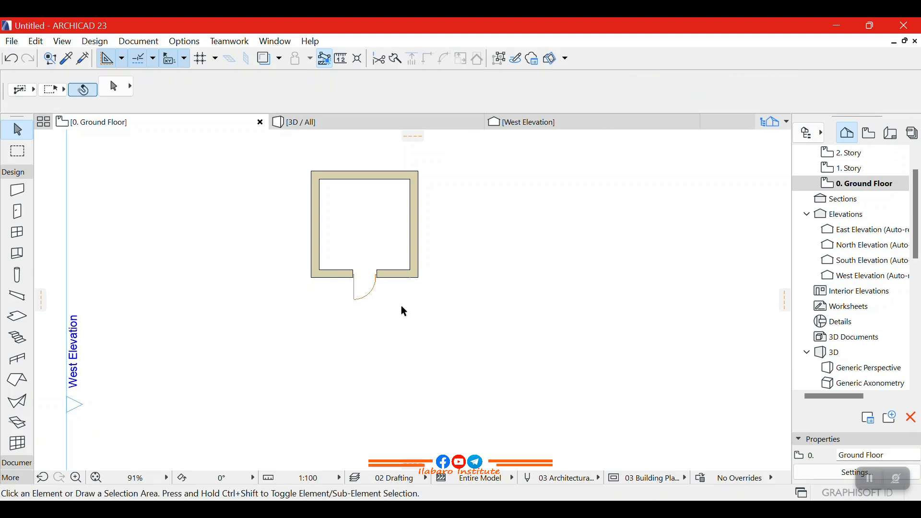
left_click(358, 301)
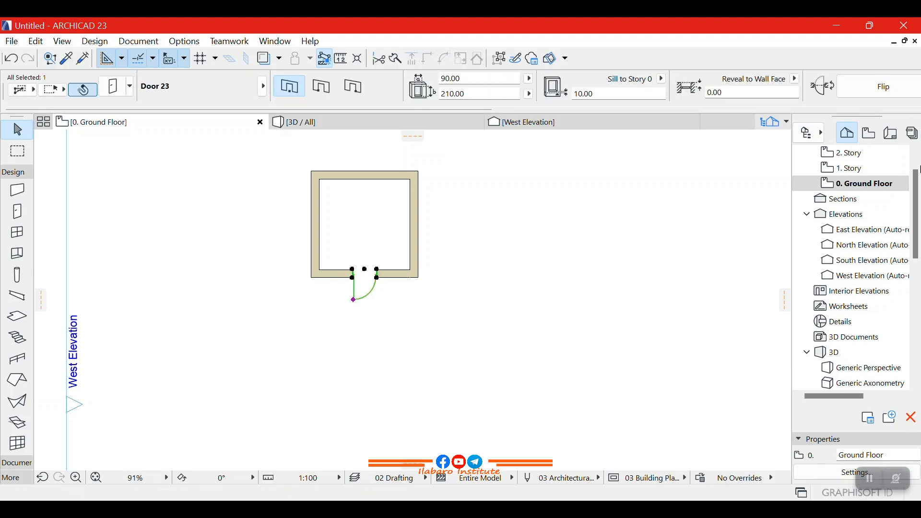
left_click(112, 88)
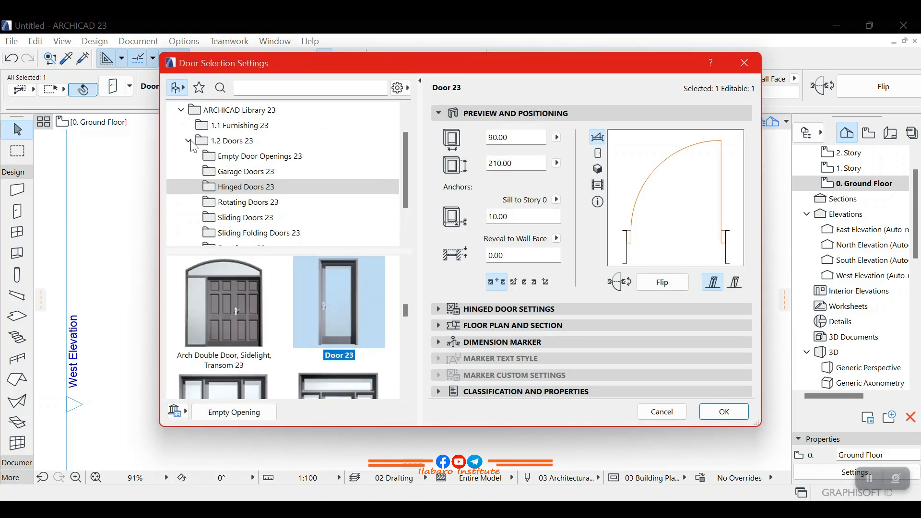
left_click(470, 310)
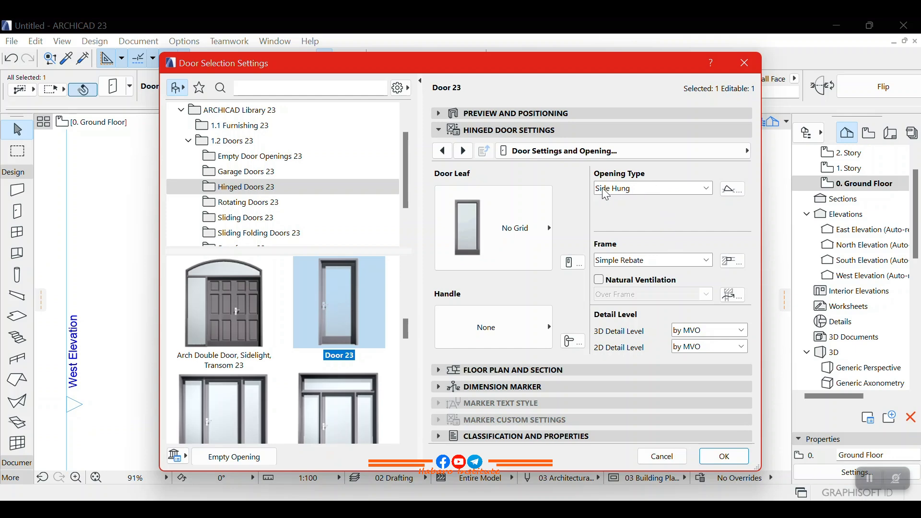
left_click(463, 151)
left_click(463, 151)
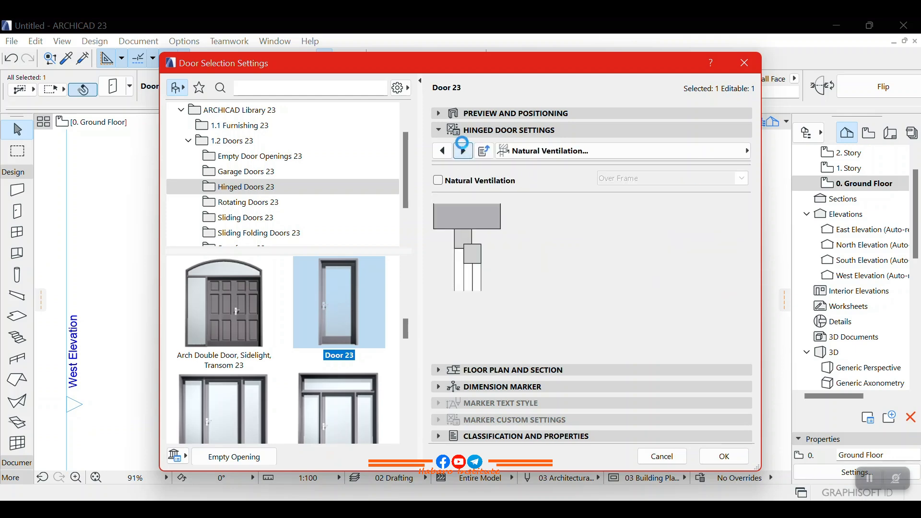
left_click(463, 151)
left_click(463, 152)
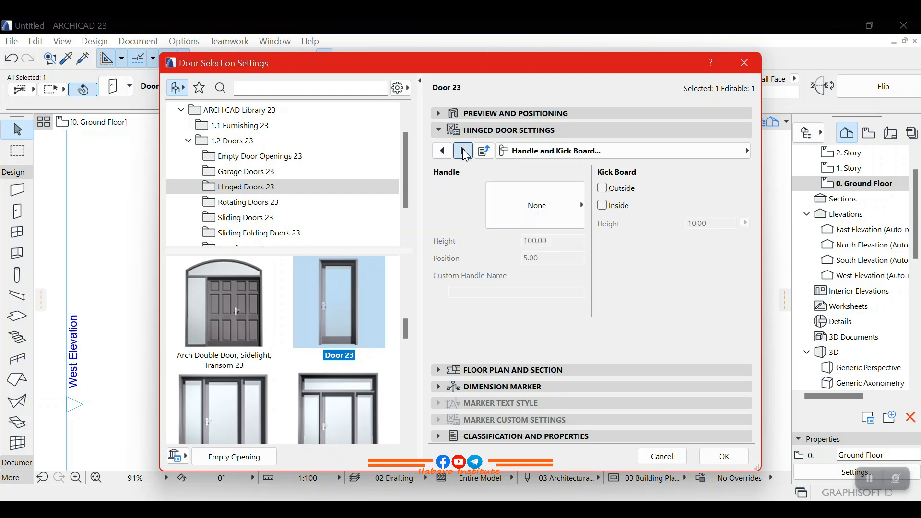
left_click(463, 151)
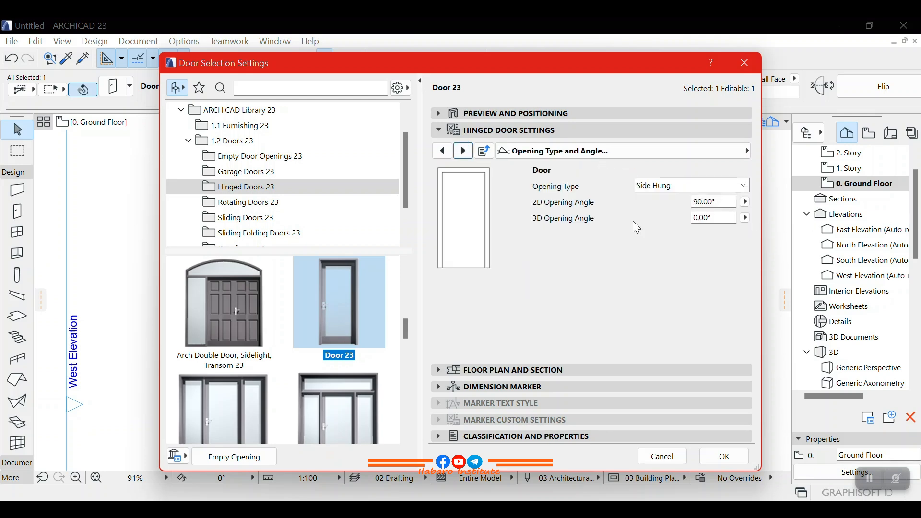
double_click(729, 219)
type("45")
key("Return")
left_click(719, 458)
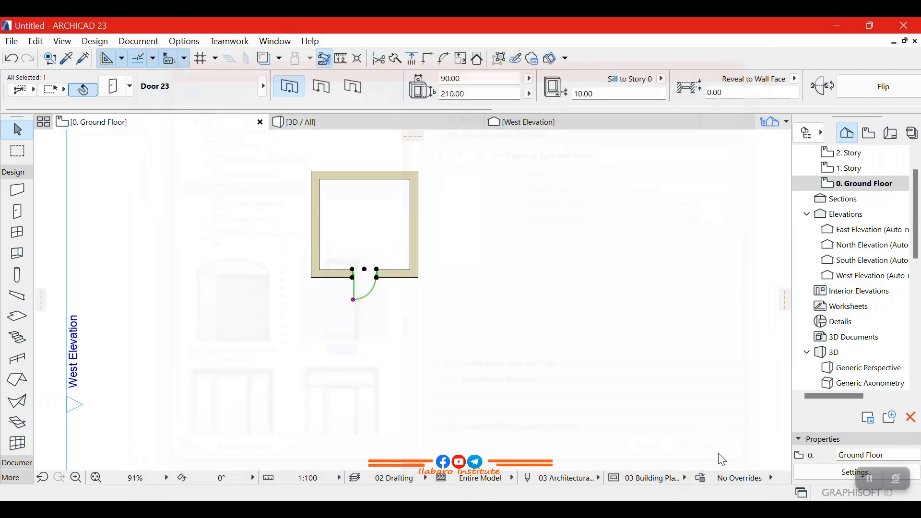
left_click(317, 126)
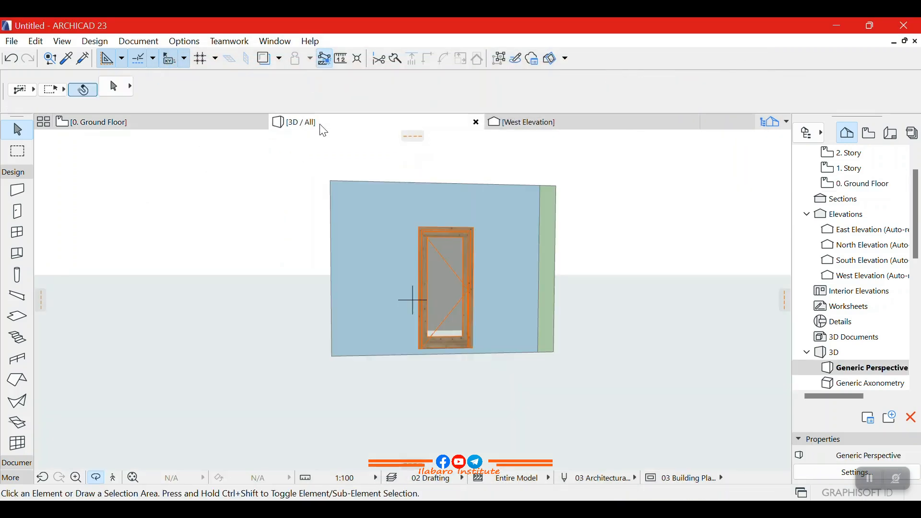
middle_click_drag(630, 256, 444, 283, "shift")
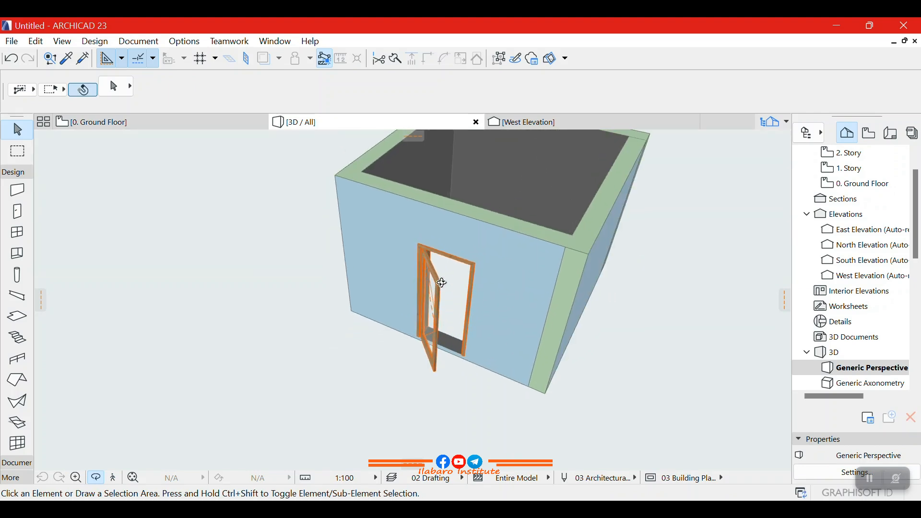
Step: Flip the door on the ground floor plan so that it swings into the room, and check it in the 3D perspective
left_click(123, 121)
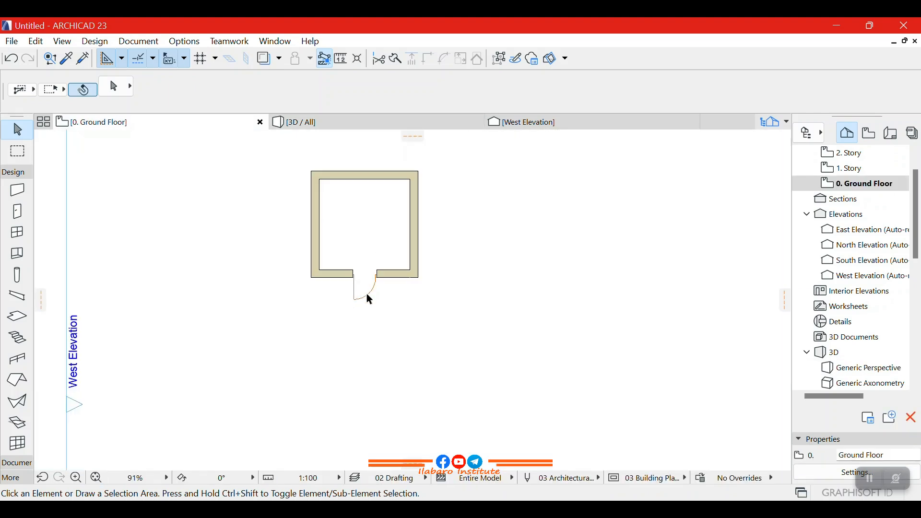
left_click(355, 301)
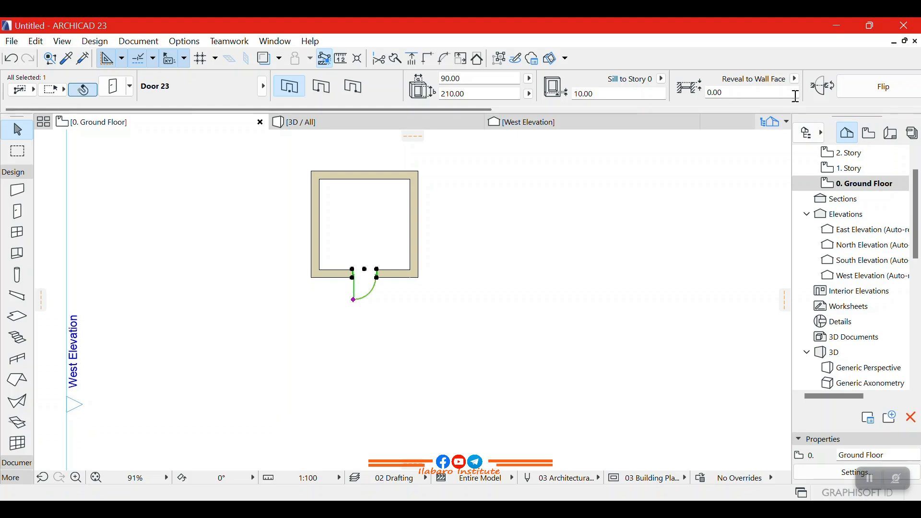
left_click_drag(457, 109, 547, 99)
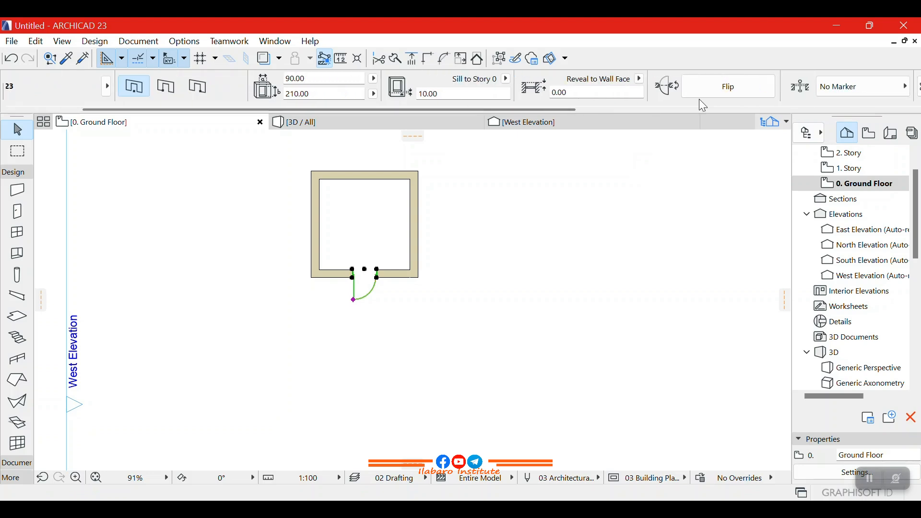
left_click(718, 89)
left_click(362, 124)
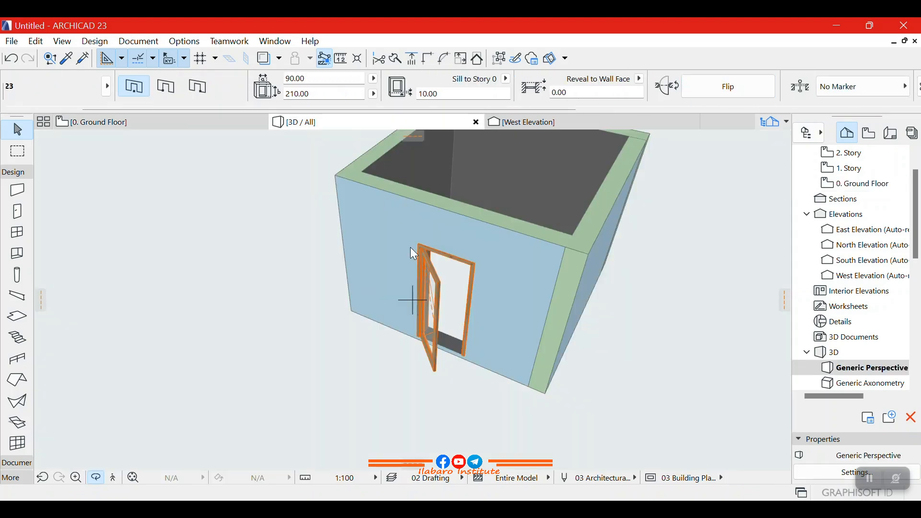
left_click_drag(489, 186, 421, 322)
scroll(379, 340, "up", 2)
left_click_drag(243, 294, 452, 297)
left_click_drag(403, 239, 385, 234)
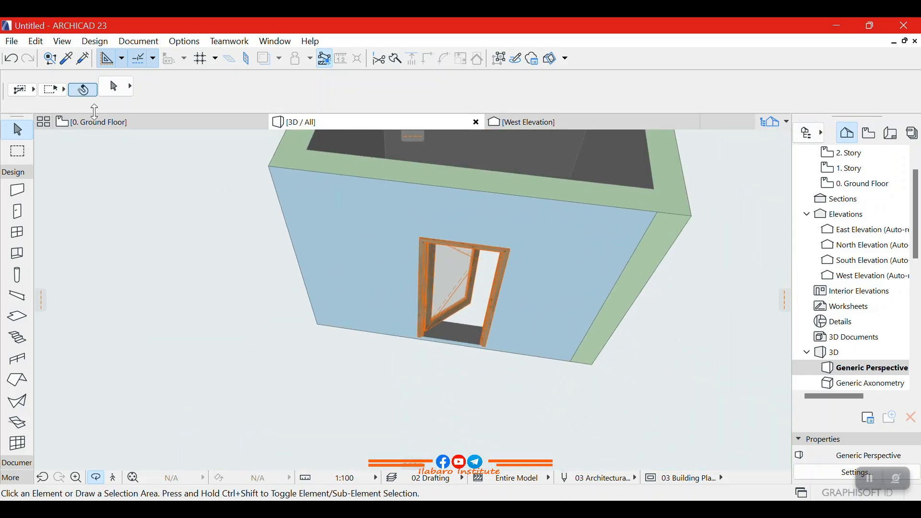
Step: Compare the inward-swinging door on the ground floor plan with its opened leaf seen from the front in 3D
left_click(96, 122)
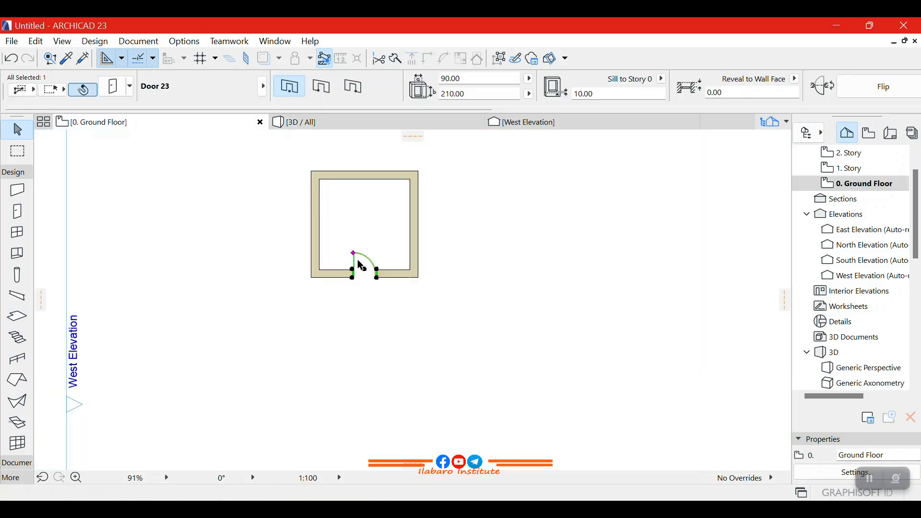
scroll(358, 259, "up", 5)
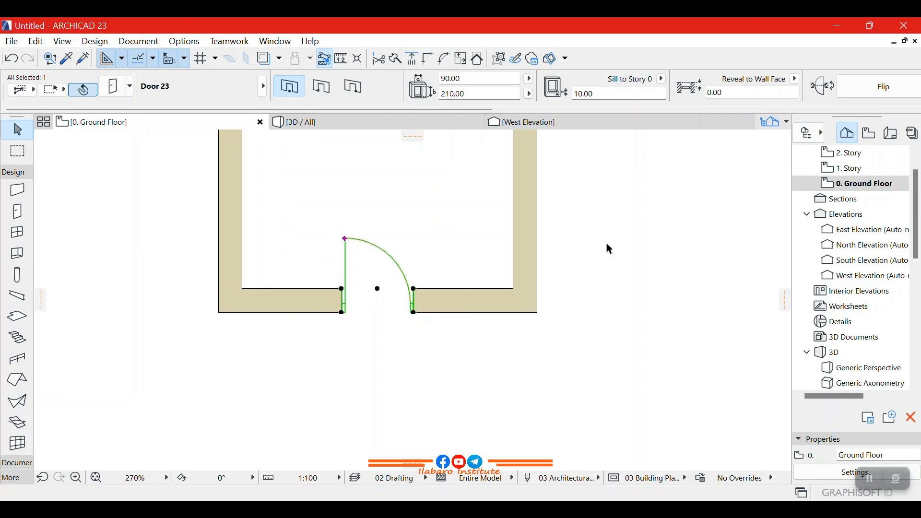
scroll(609, 249, "down", 8)
scroll(463, 252, "up", 2)
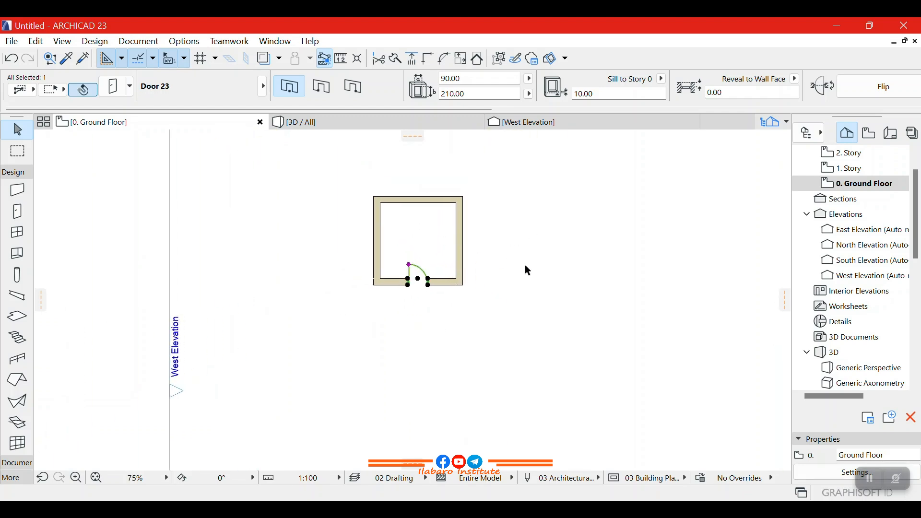
left_click(524, 267)
scroll(425, 261, "up", 3)
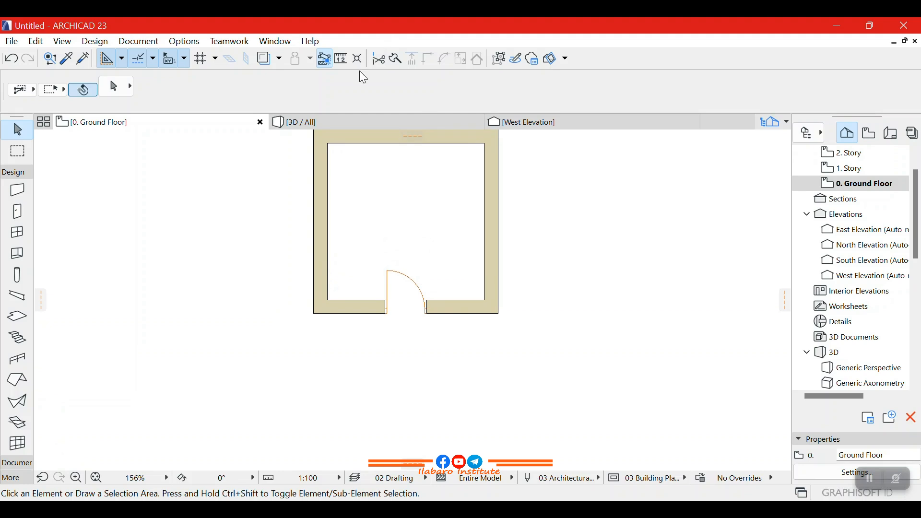
left_click(354, 121)
middle_click_drag(411, 301, 469, 255, "shift")
middle_click_drag(461, 307, 376, 263, "shift")
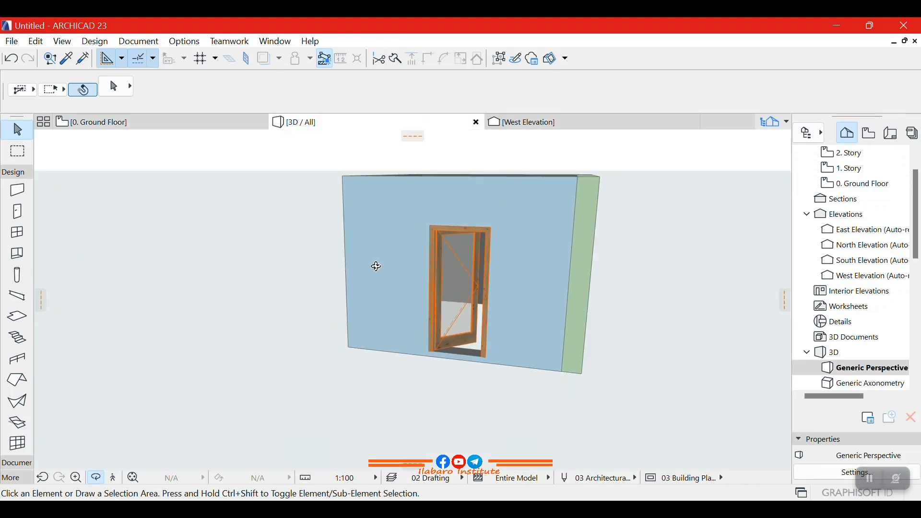
left_click(144, 122)
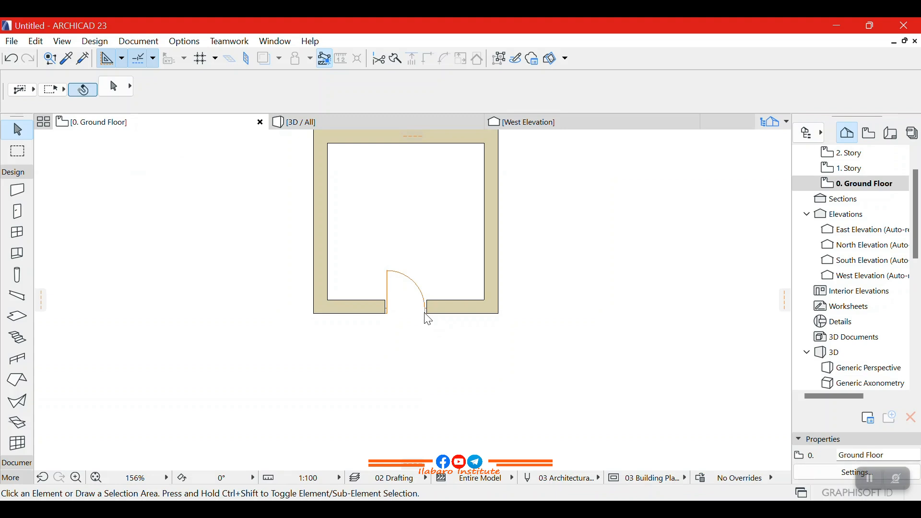
Step: Select the door on the ground floor plan and review access to its selection settings and the Info Box palette
left_click(390, 274)
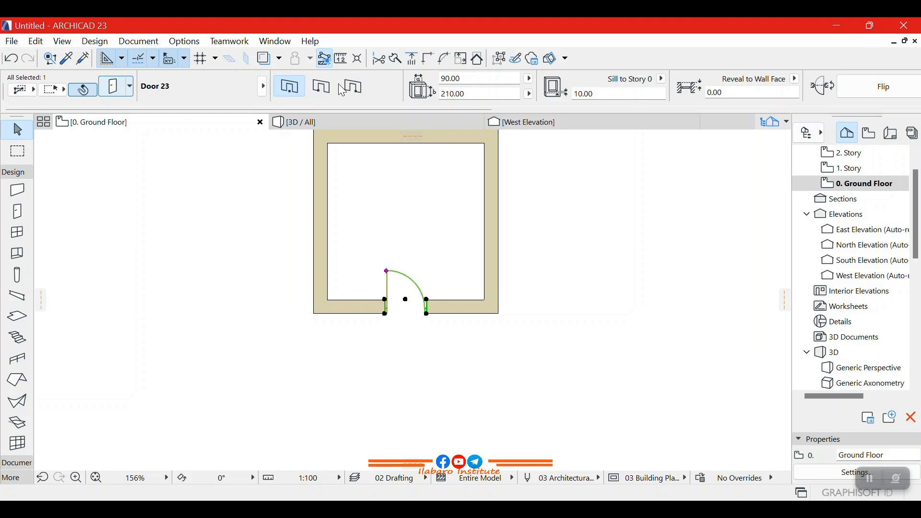
key("ctrl+t")
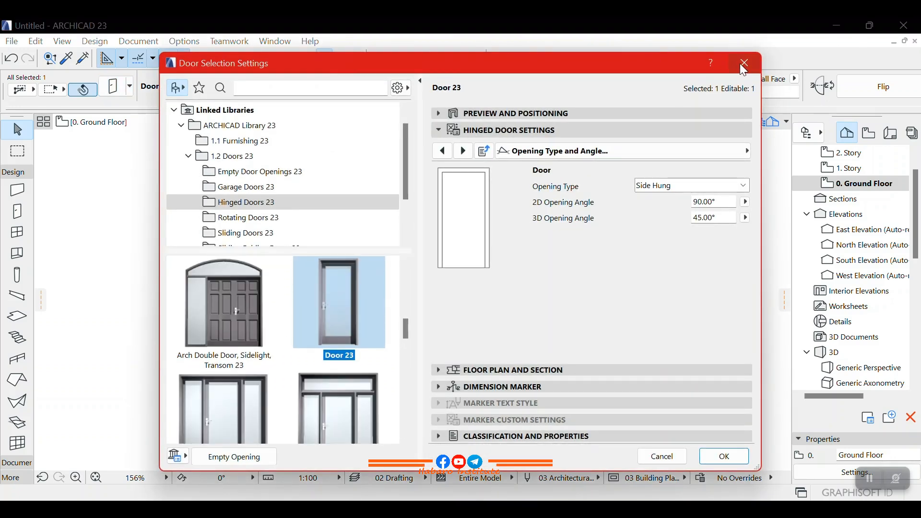
left_click(745, 64)
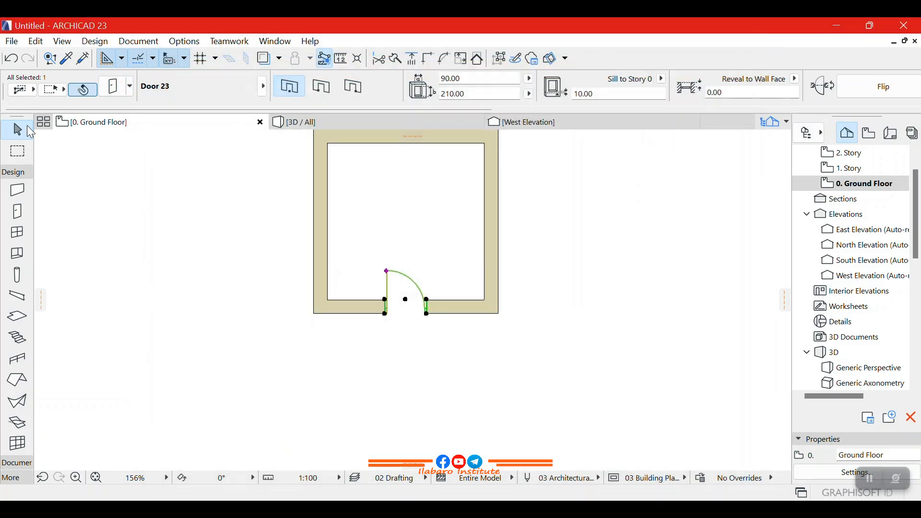
left_click(275, 42)
mouse_move(424, 222)
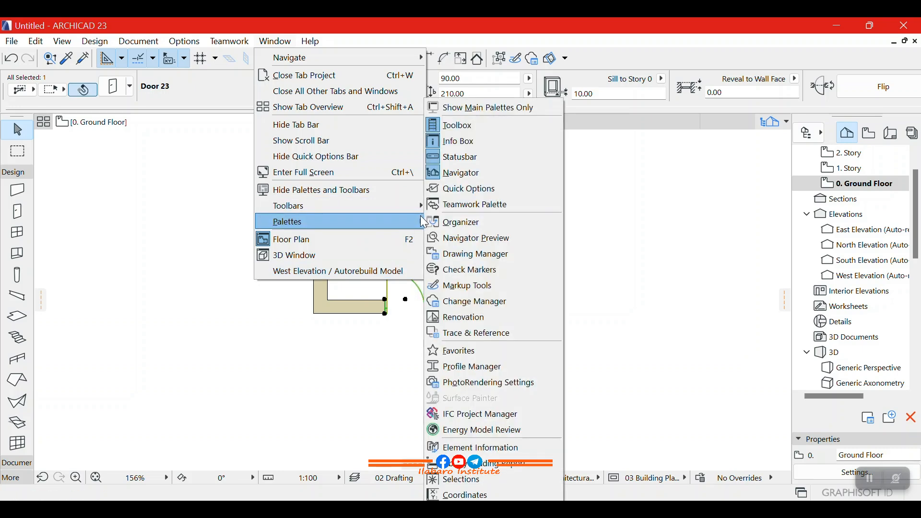
left_click(468, 138)
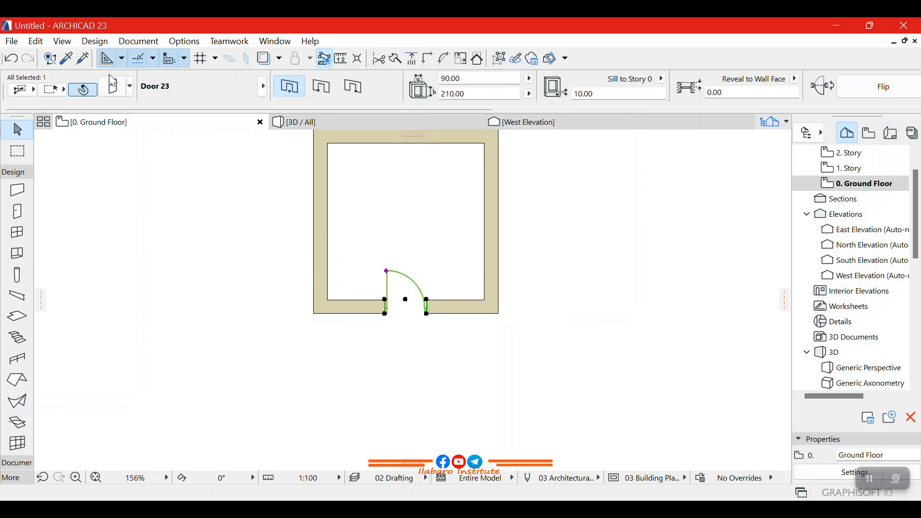
Step: Open the selected door's settings with the Door tool active and browse ARCHICAD Library 23 down to the 1.2 Doors folder
left_click(17, 211)
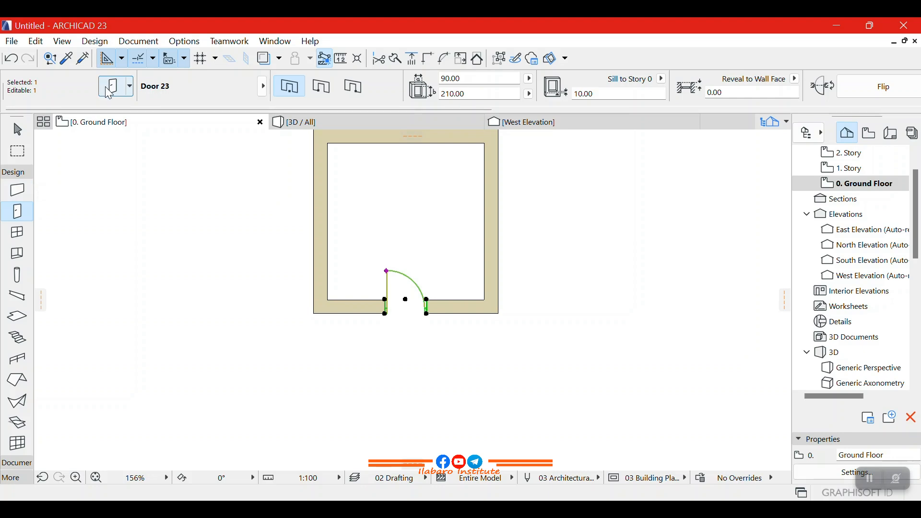
key("ctrl+t")
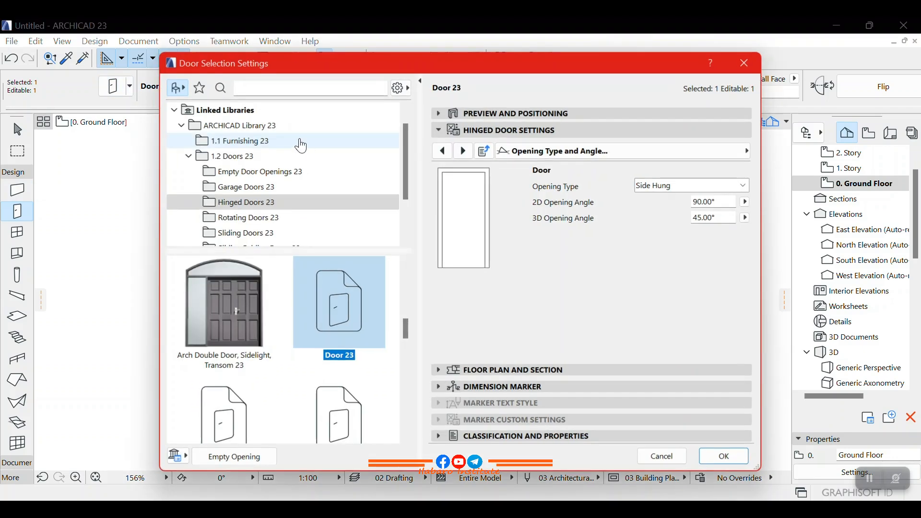
left_click(181, 126)
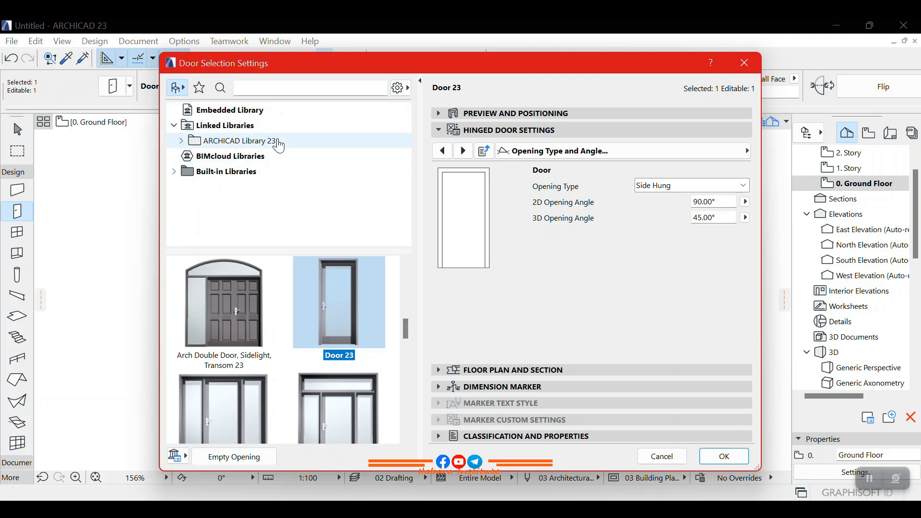
left_click(182, 141)
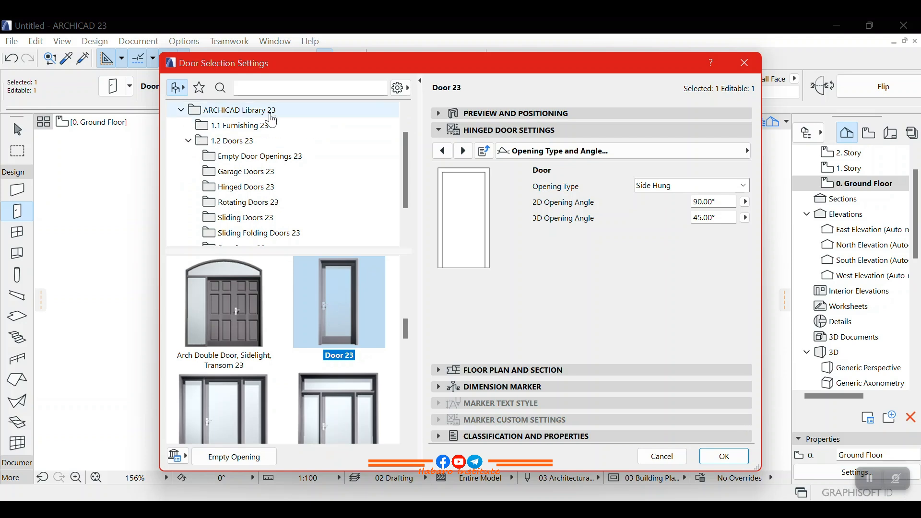
left_click(246, 144)
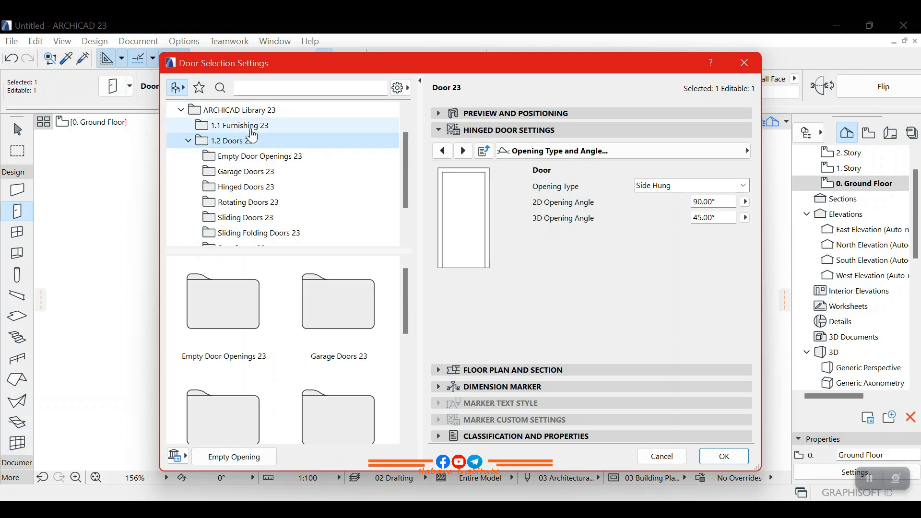
left_click(248, 127)
left_click(249, 144)
left_click(244, 126)
left_click(244, 143)
Step: Examine the door types in the Empty Door Openings 23 and Garage Doors 23 library folders
left_click(298, 157)
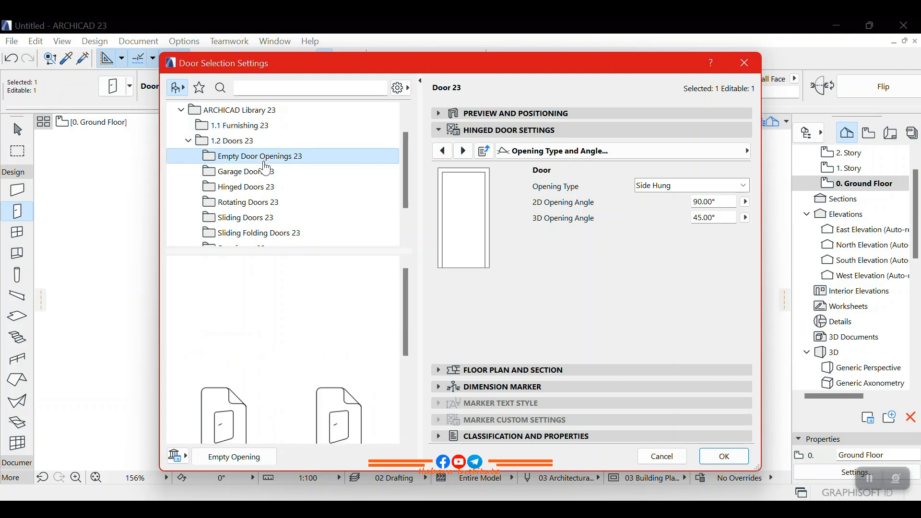
scroll(259, 379, "down", 3)
scroll(254, 367, "up", 2)
scroll(246, 361, "down", 2)
scroll(341, 403, "up", 2)
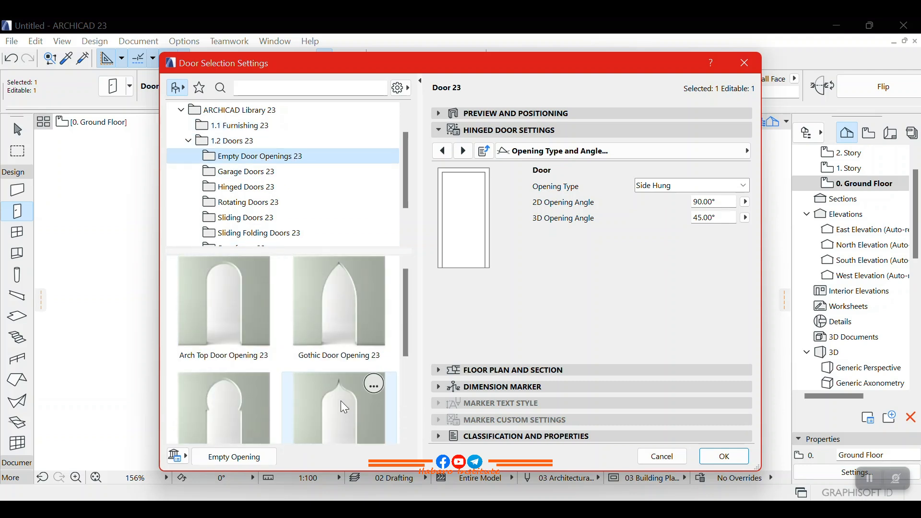
left_click(244, 172)
scroll(298, 365, "down", 3)
scroll(312, 388, "up", 2)
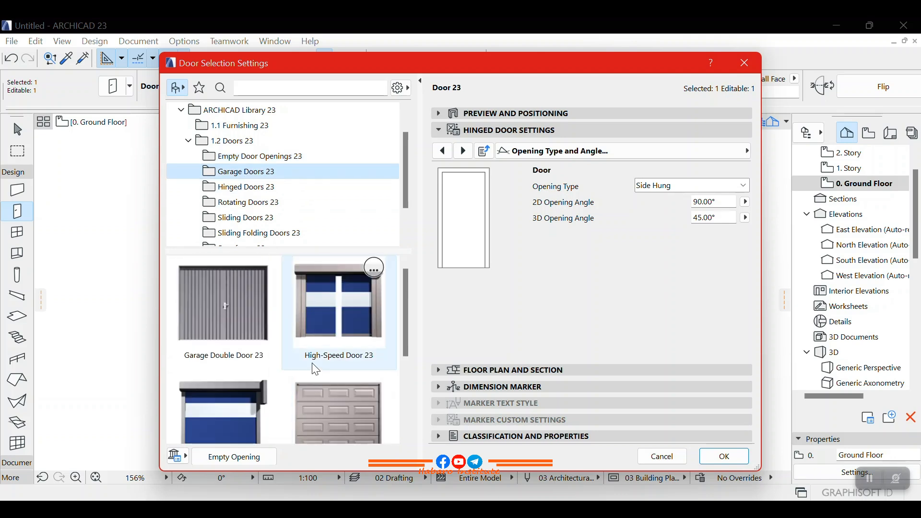
Step: Look through the full range of single, arched and double doors in the Hinged Doors 23 folder
left_click(288, 187)
scroll(276, 319, "up", 3)
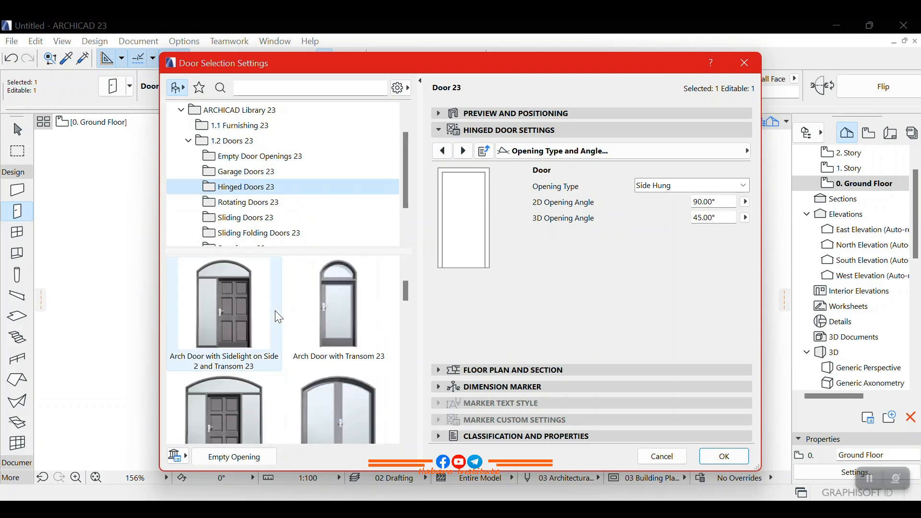
scroll(288, 309, "down", 5)
scroll(322, 343, "down", 2)
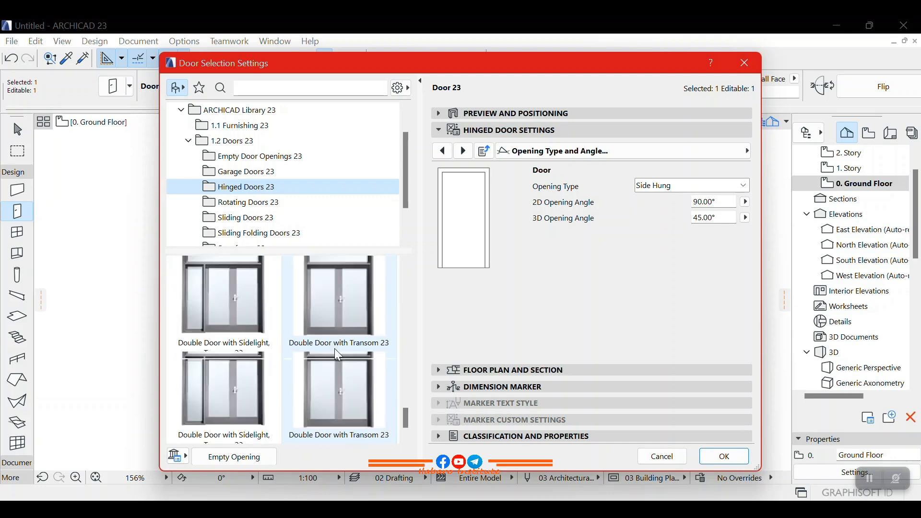
scroll(338, 364, "up", 5)
scroll(322, 312, "up", 2)
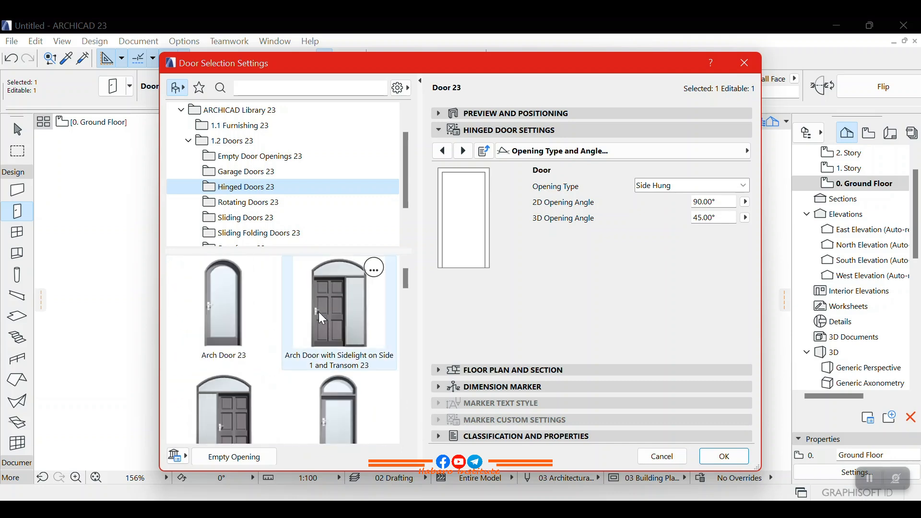
Step: Examine the door types in the Rotating Doors 23 and Sliding Doors 23 library folders
left_click(243, 202)
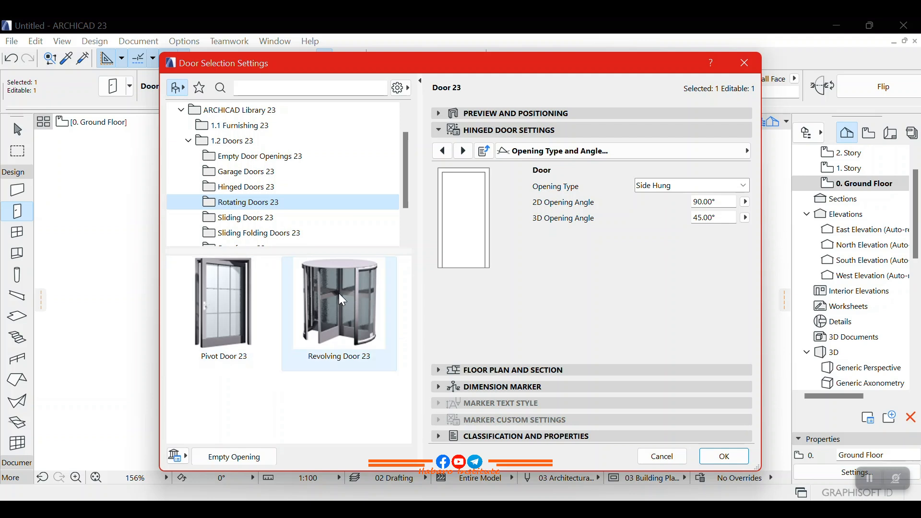
left_click(248, 224)
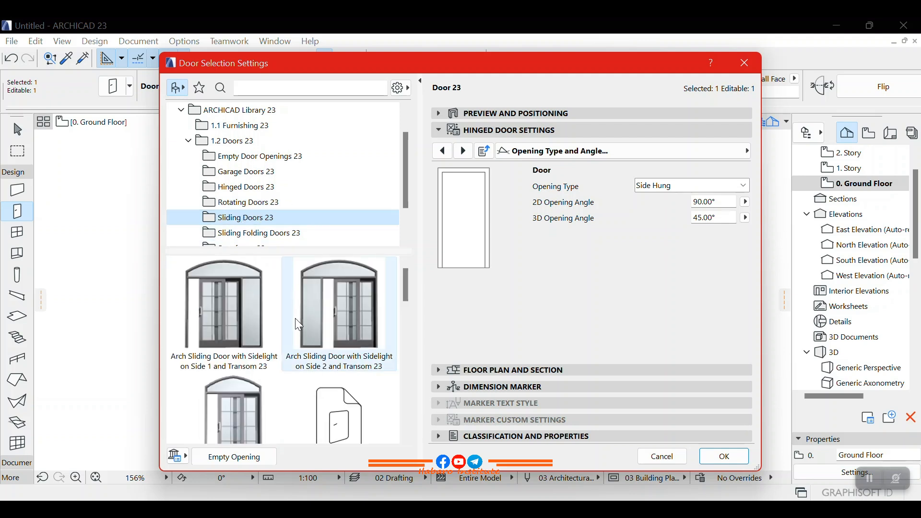
scroll(307, 365, "down", 5)
scroll(294, 378, "up", 5)
scroll(302, 216, "down", 1)
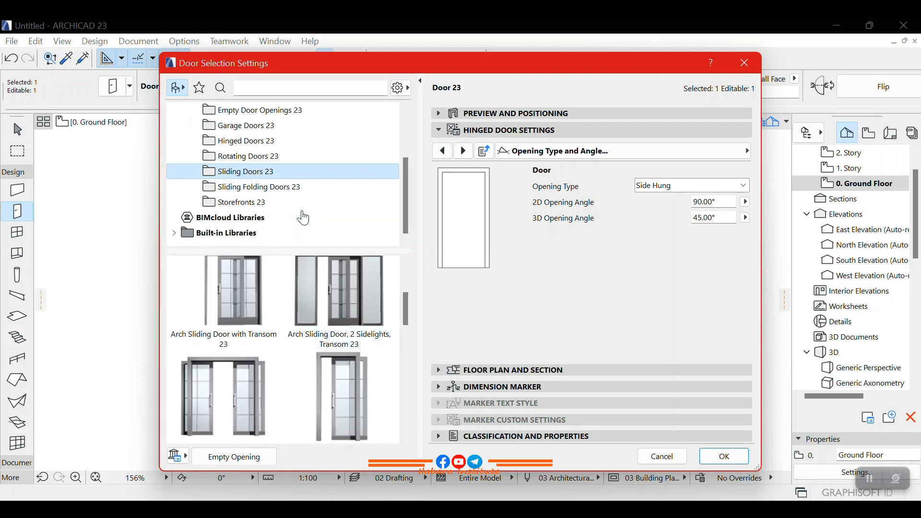
Step: Examine the door types in the Sliding Folding Doors 23 and Storefronts 23 library folders
left_click(259, 188)
left_click(240, 202)
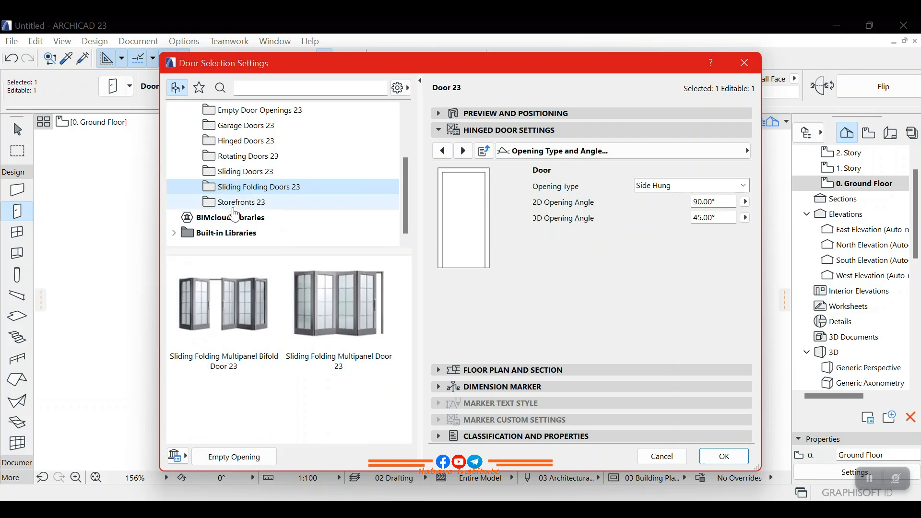
scroll(276, 307, "down", 3)
scroll(302, 369, "up", 2)
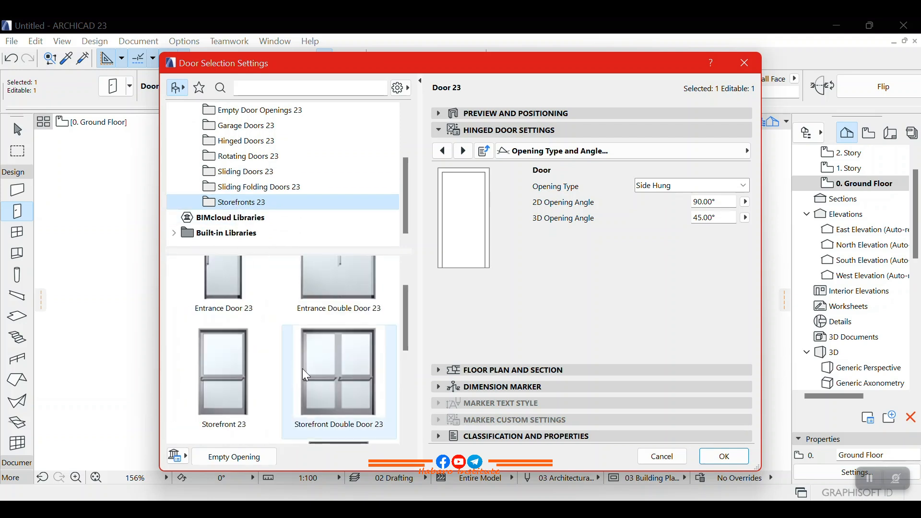
scroll(332, 317, "down", 3)
scroll(332, 330, "up", 3)
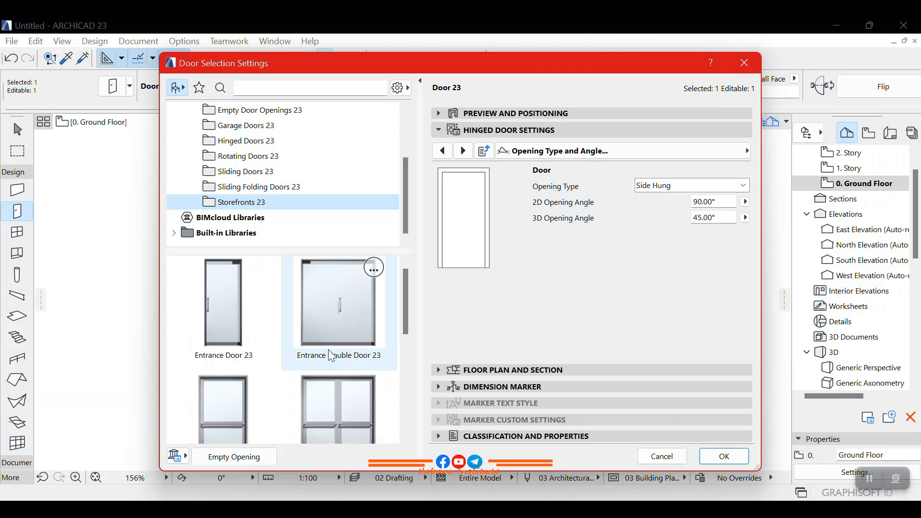
scroll(254, 178, "up", 1)
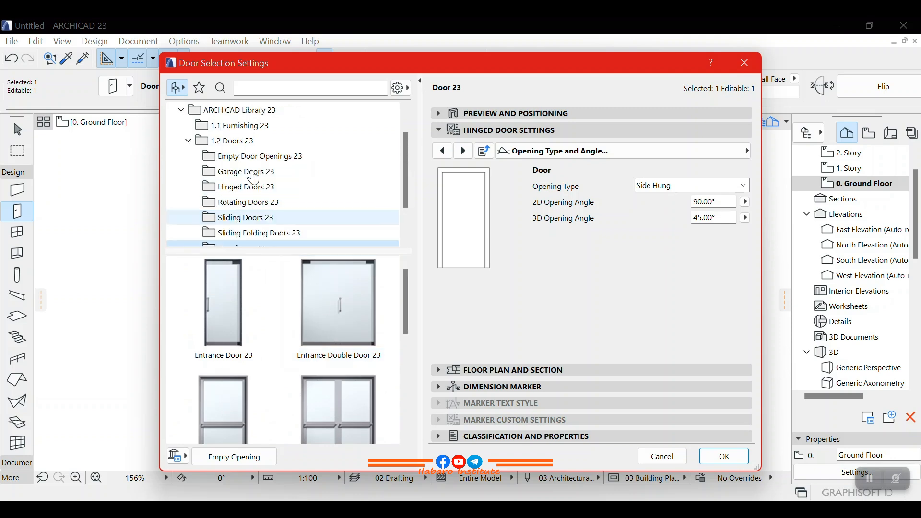
Step: Look through the Hinged Doors 23 folder again and accept the settings with Door 23 as the door type
left_click(243, 200)
left_click(252, 189)
scroll(321, 326, "up", 2)
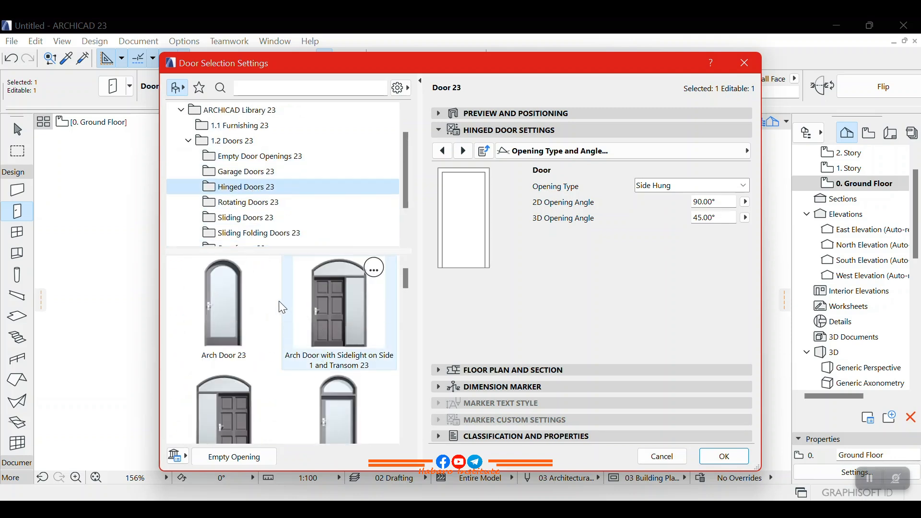
scroll(283, 335, "down", 4)
scroll(288, 367, "down", 5)
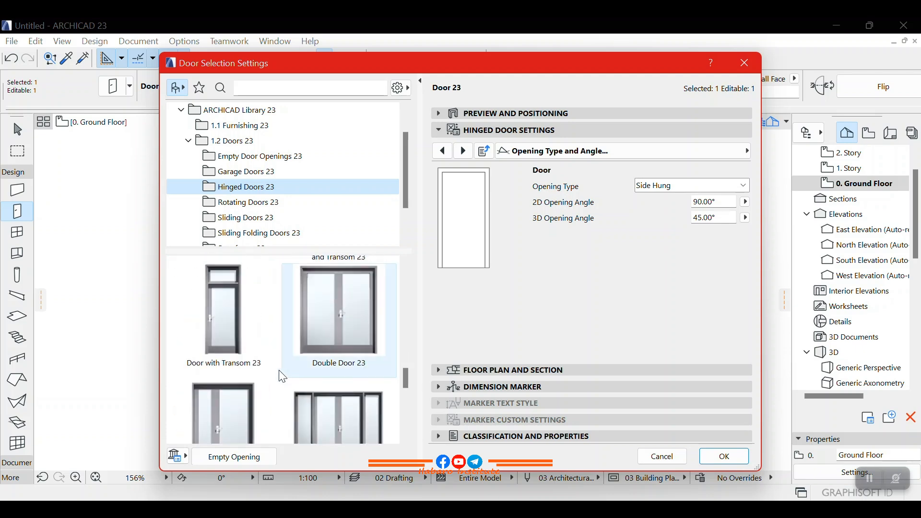
scroll(263, 366, "up", 9)
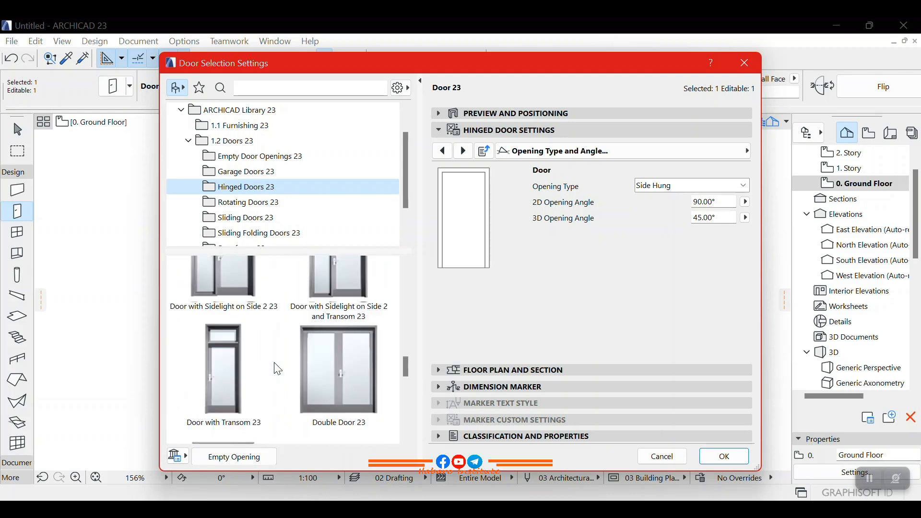
scroll(376, 312, "up", 3)
scroll(288, 323, "down", 3)
scroll(327, 335, "down", 3)
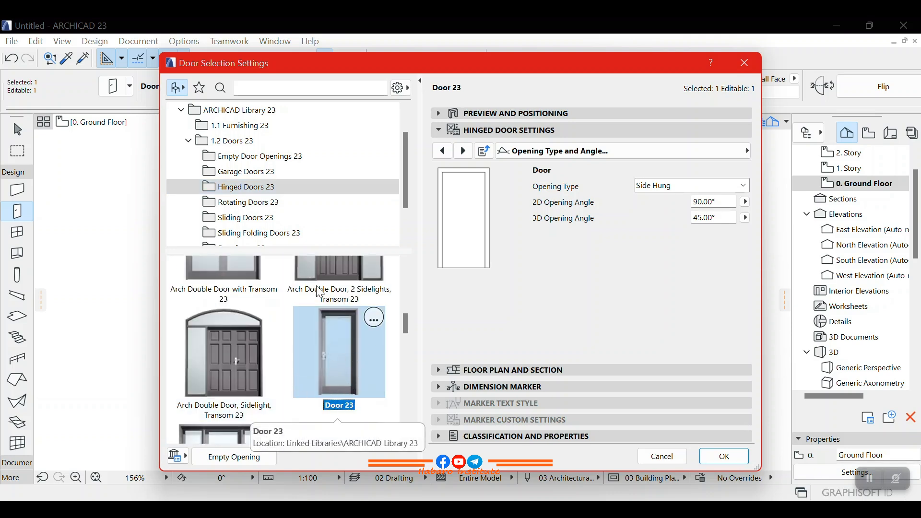
scroll(273, 350, "up", 5)
left_click_drag(412, 275, 413, 336)
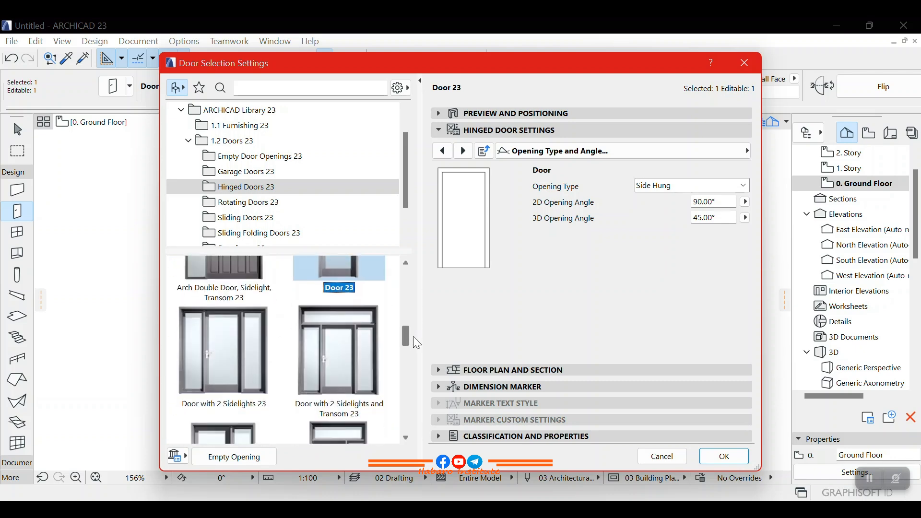
left_click(725, 457)
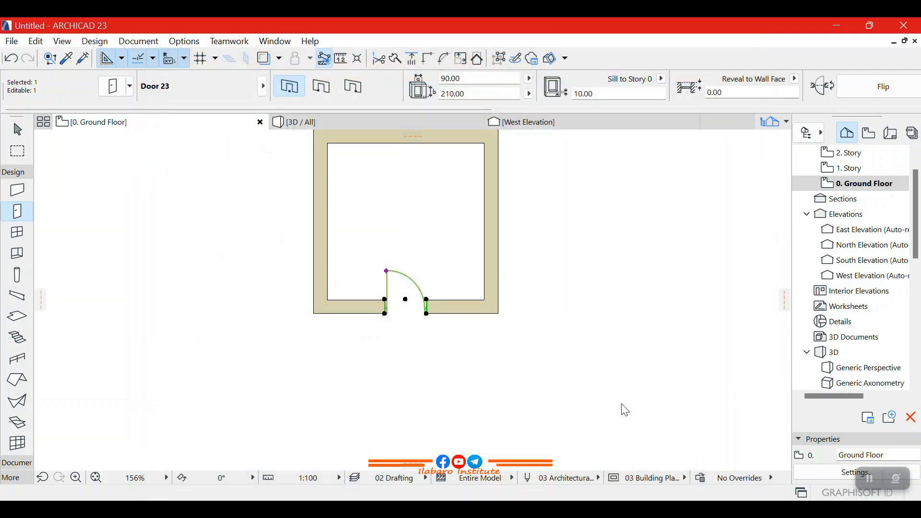
Step: Select the door in the 3D view and open its Preview and Positioning settings
left_click(334, 122)
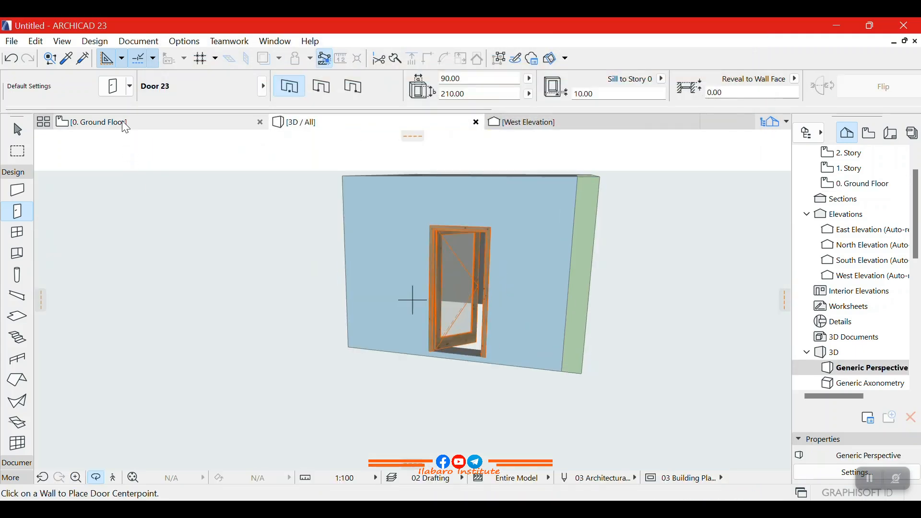
left_click(17, 130)
left_click(462, 274)
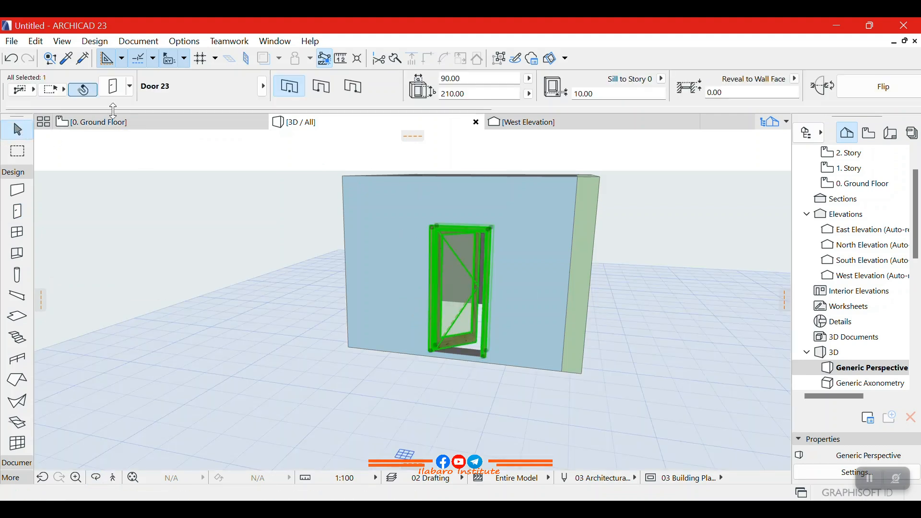
key("ctrl+t")
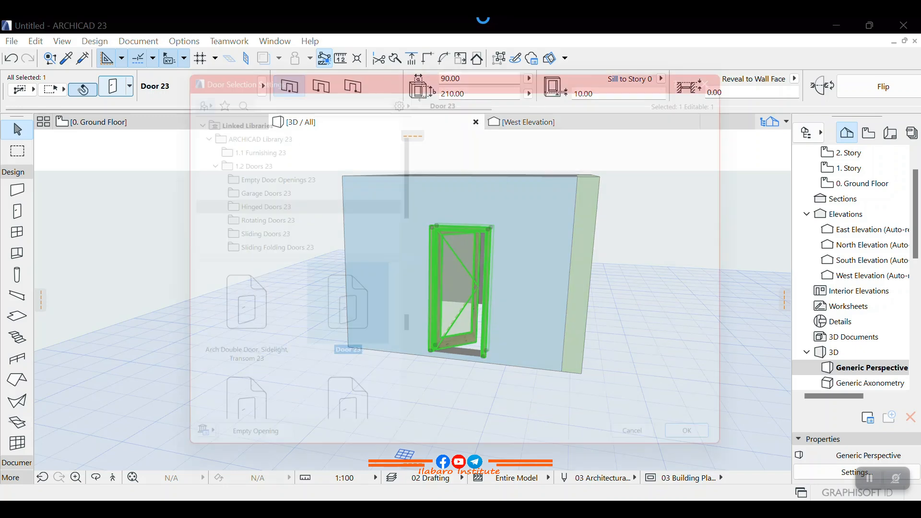
left_click(444, 112)
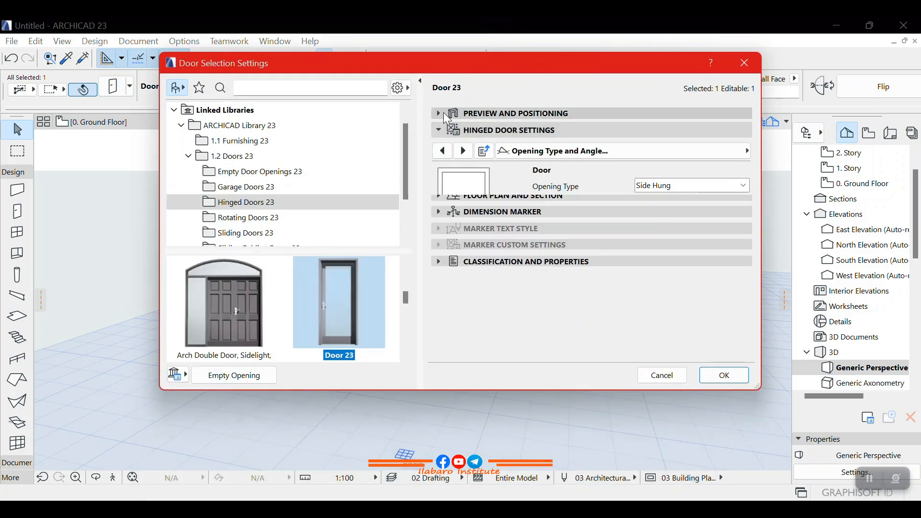
left_click(442, 112)
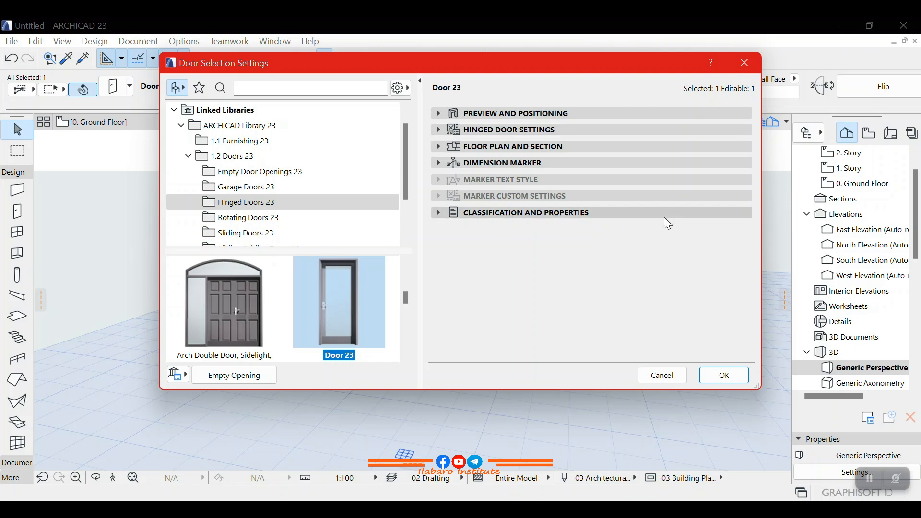
left_click(439, 116)
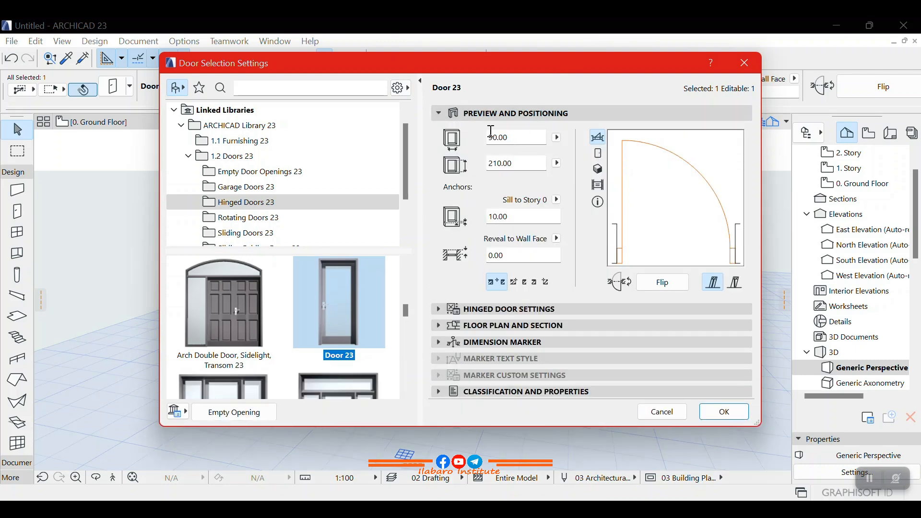
Step: Set the door's height to 300
left_click(523, 137)
left_click(523, 165)
left_click(514, 137)
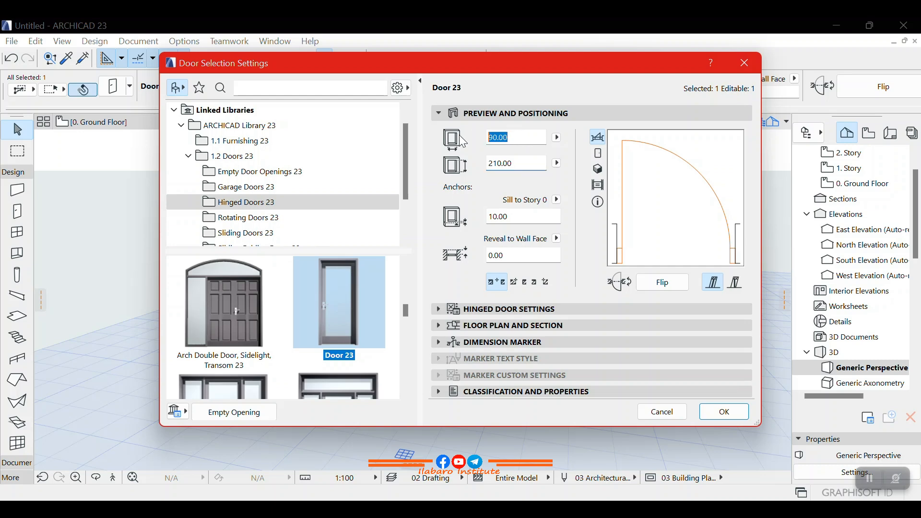
left_click(522, 164)
left_click(516, 166)
type("30")
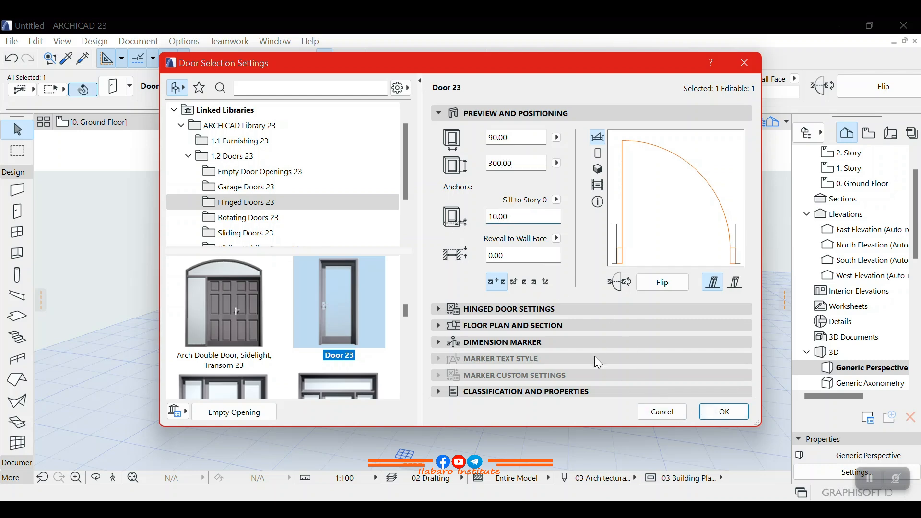
Step: Set the door's sill height to Story 0 to 0.00, apply the settings and deselect the door
left_click_drag(440, 64, 25, 95)
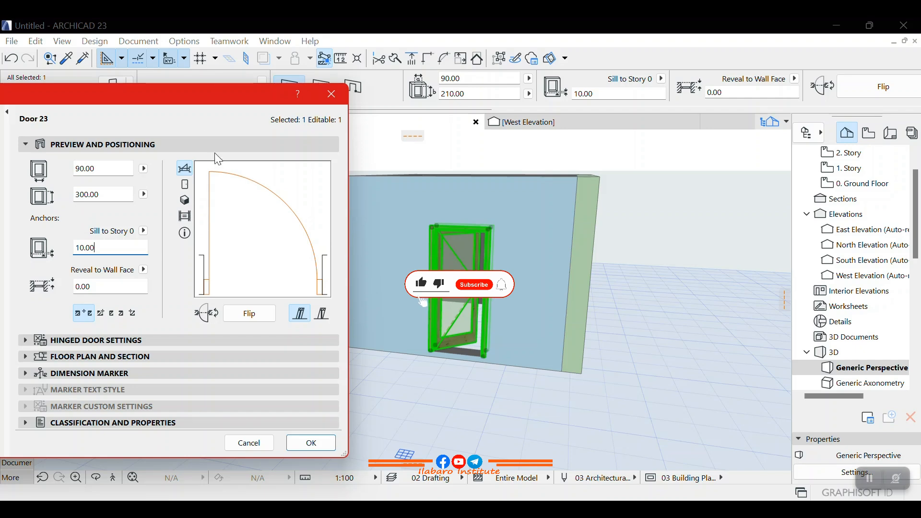
left_click_drag(203, 96, 532, 107)
left_click_drag(436, 252, 251, 236)
type("0.00")
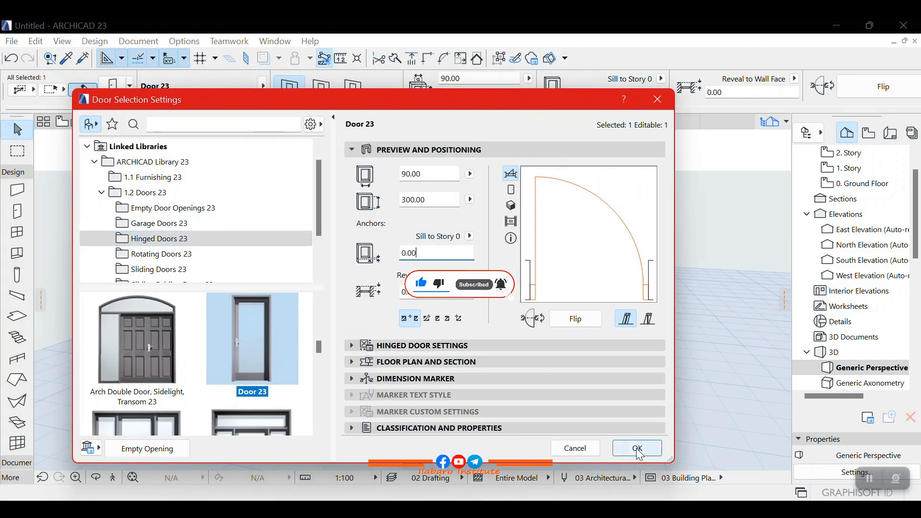
left_click(638, 449)
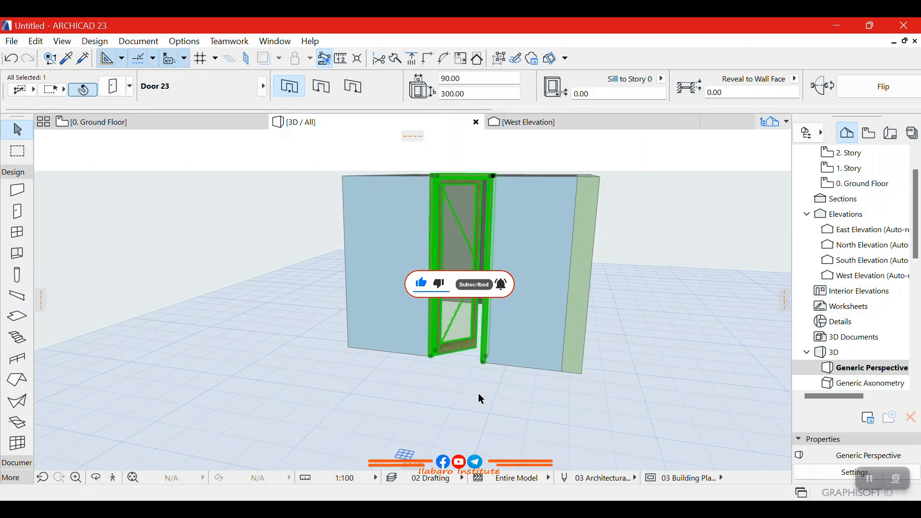
left_click(481, 400)
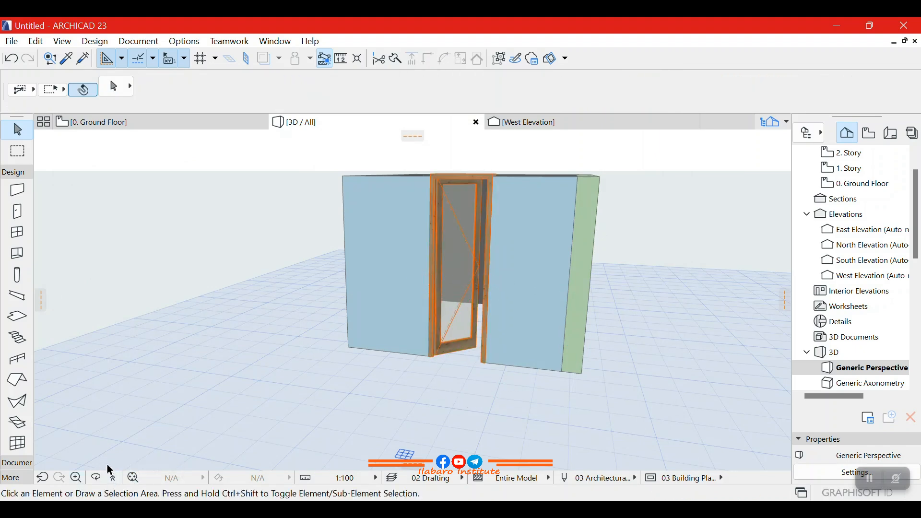
Step: Reopen the settings of the door in the 3D view, set its height to 220 and apply the change
left_click(96, 475)
left_click_drag(310, 356, 459, 357)
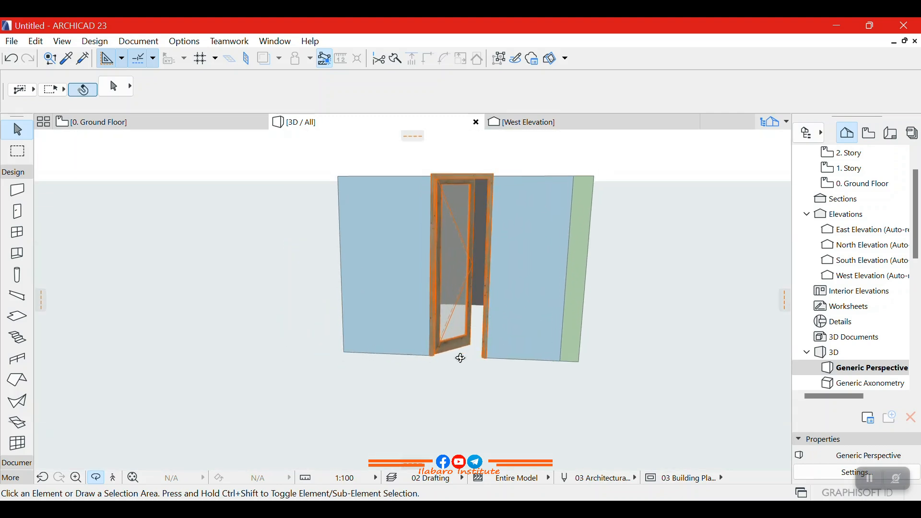
scroll(459, 357, "up", 4)
scroll(451, 327, "down", 5)
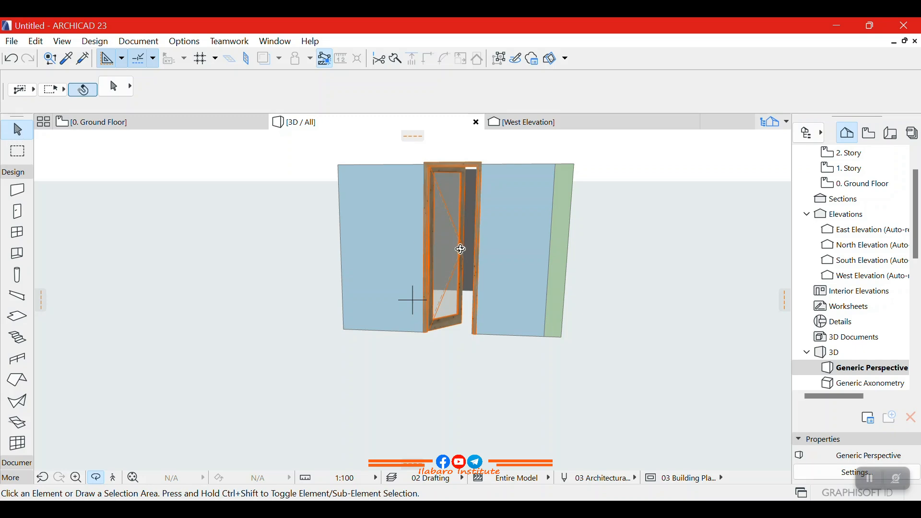
left_click(468, 253)
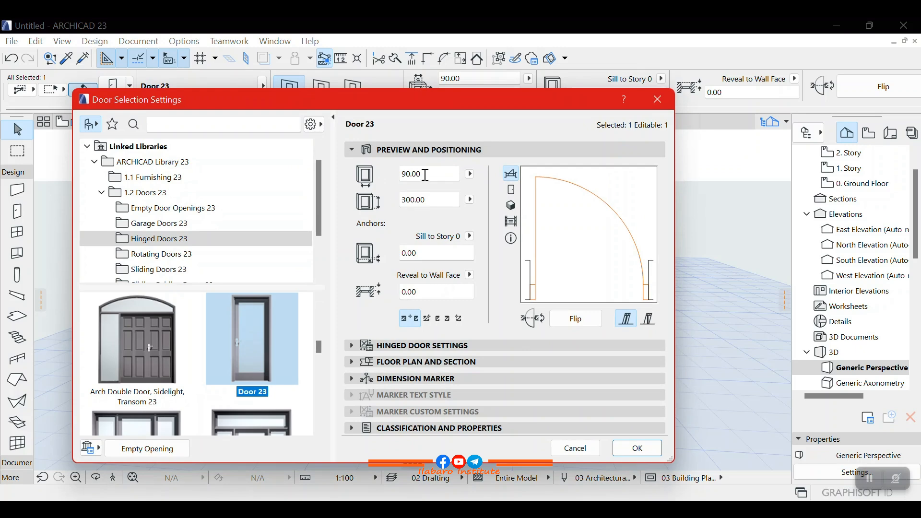
left_click(443, 199)
type("22")
left_click(648, 448)
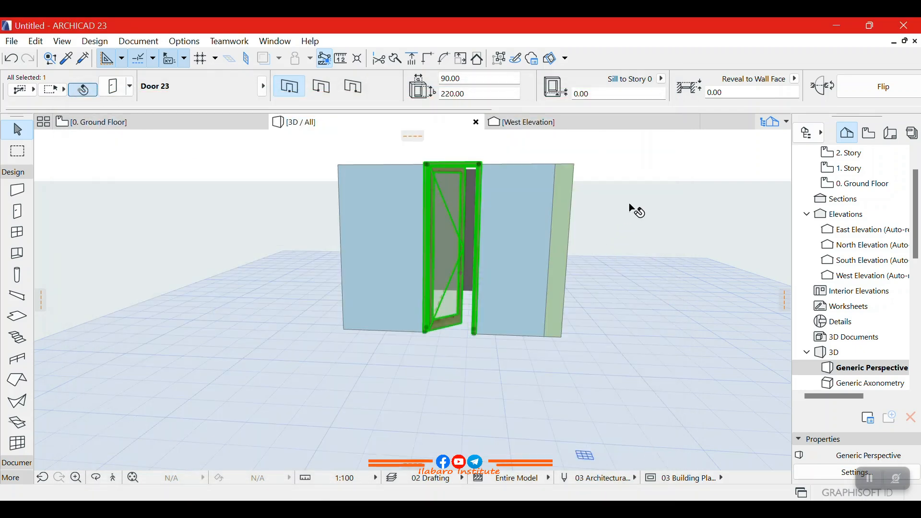
key("Escape")
Step: Check the shortened door in the 3D view and open its Hinged Door Settings
scroll(467, 238, "up", 5)
scroll(424, 266, "down", 3)
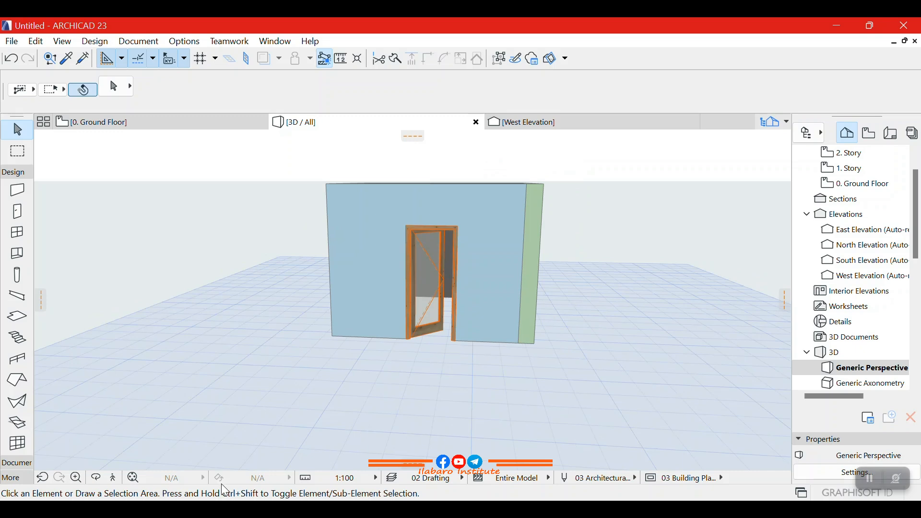
left_click(96, 477)
left_click_drag(407, 366, 341, 343)
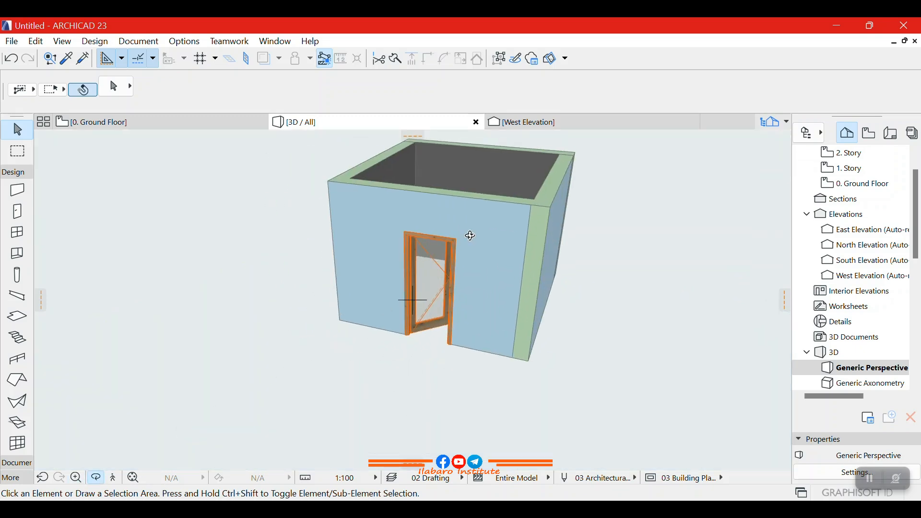
left_click_drag(462, 267, 558, 244)
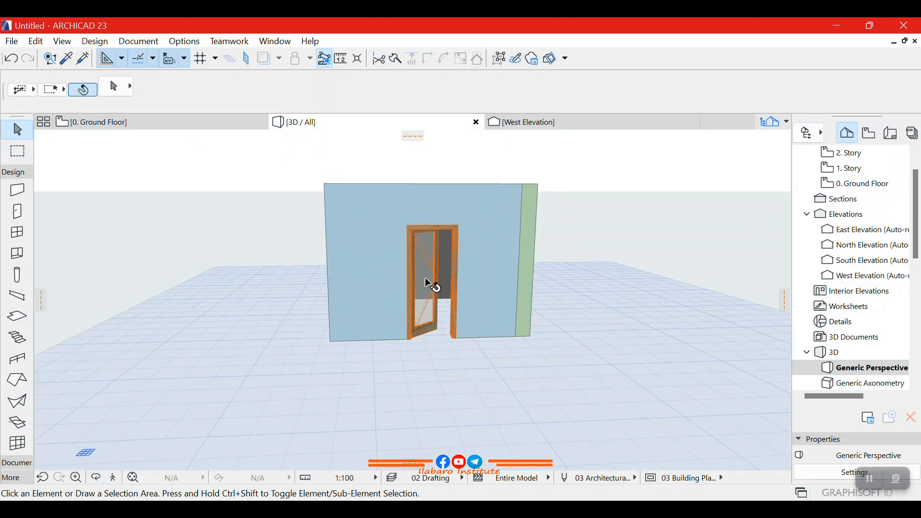
left_click(425, 277)
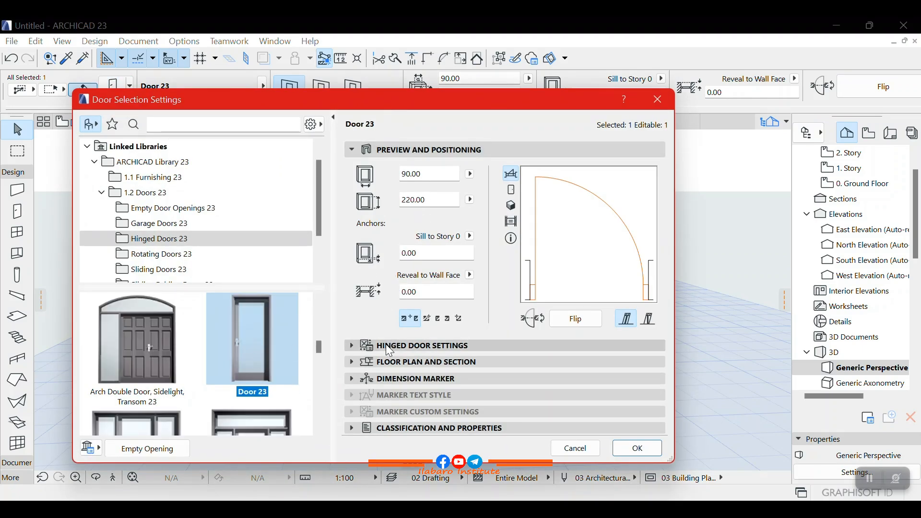
left_click(351, 149)
left_click(353, 166)
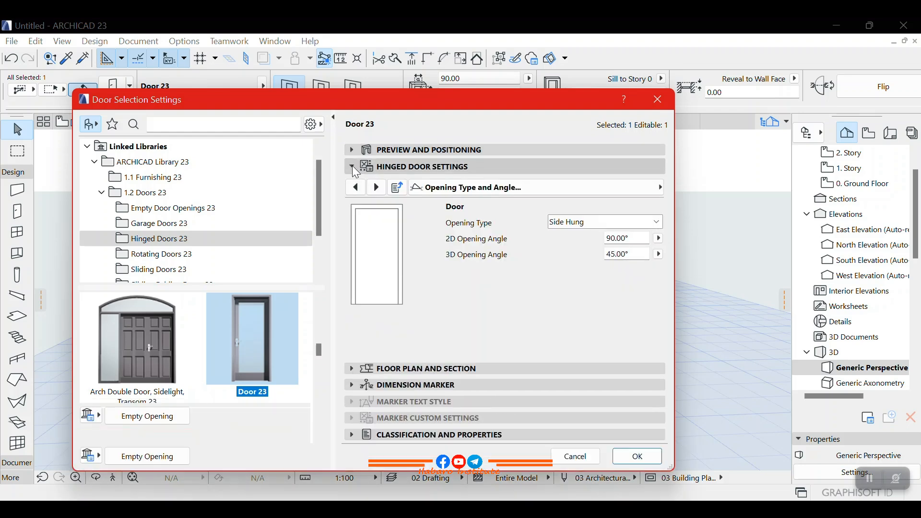
left_click(352, 155)
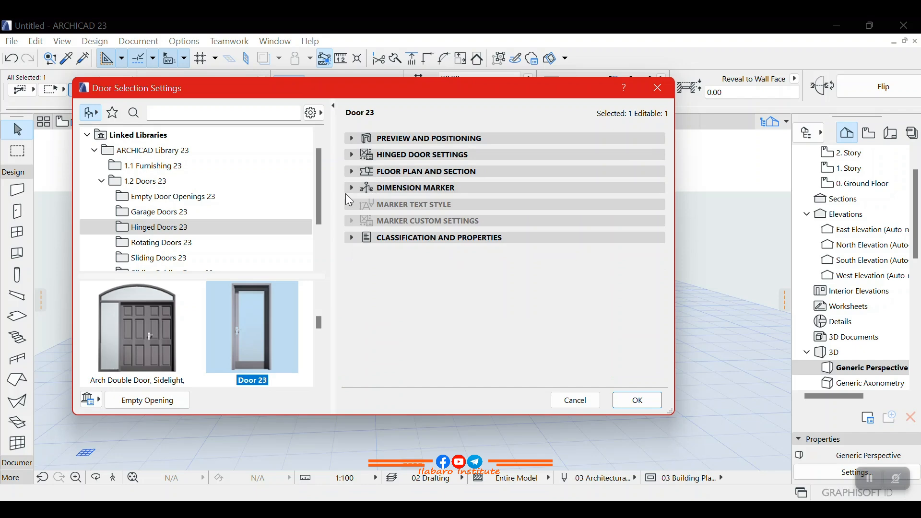
left_click(357, 138)
left_click(355, 139)
left_click(350, 155)
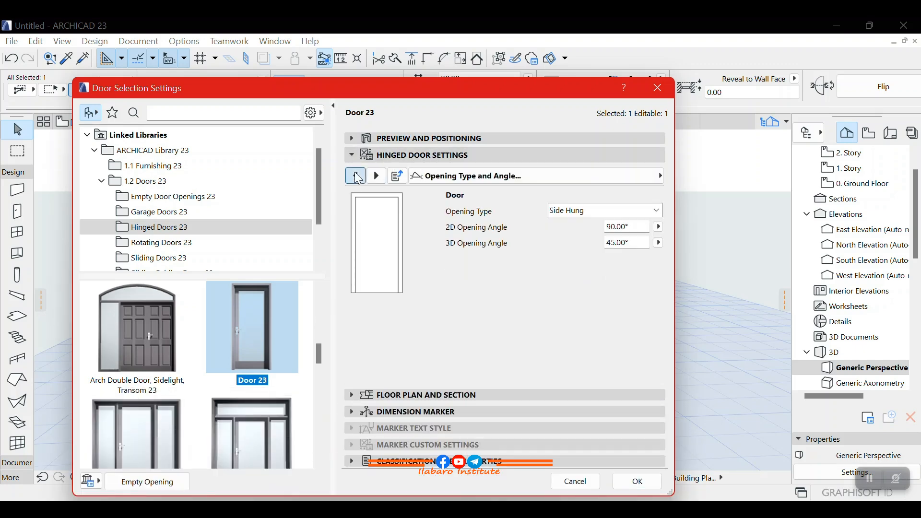
Step: Go to the Door Settings and Opening page of the hinged door settings
left_click(357, 176)
left_click(356, 177)
left_click(357, 177)
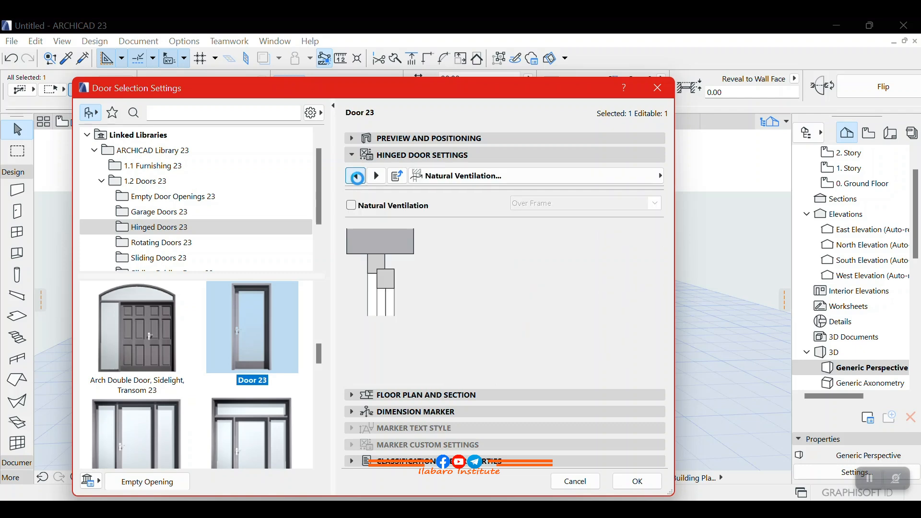
left_click(377, 175)
left_click(355, 175)
left_click(356, 174)
left_click(356, 175)
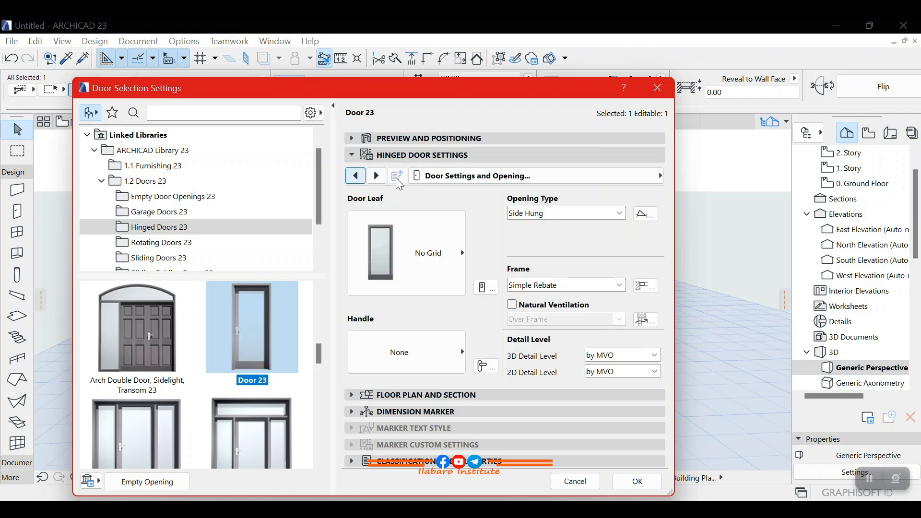
Step: Browse the available door leaf designs and change the door leaf to Style 6
left_click(414, 246)
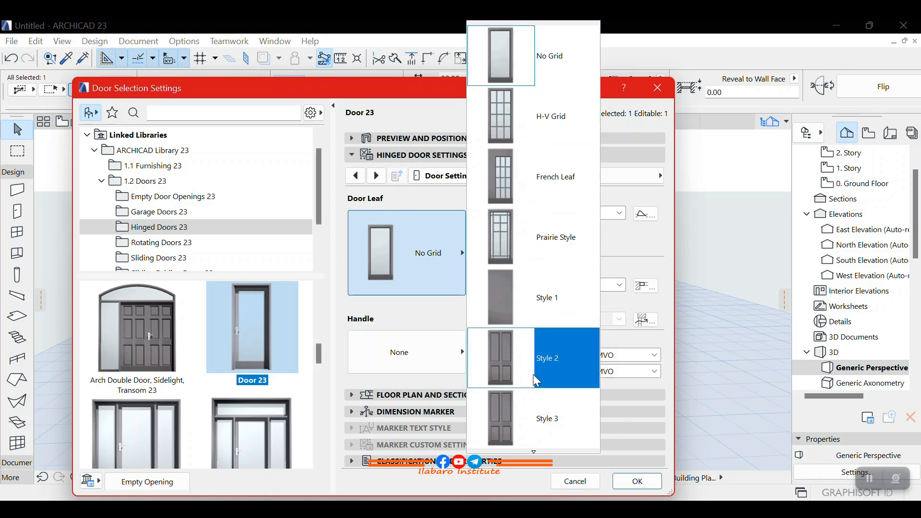
scroll(534, 377, "down", 3)
scroll(530, 360, "down", 5)
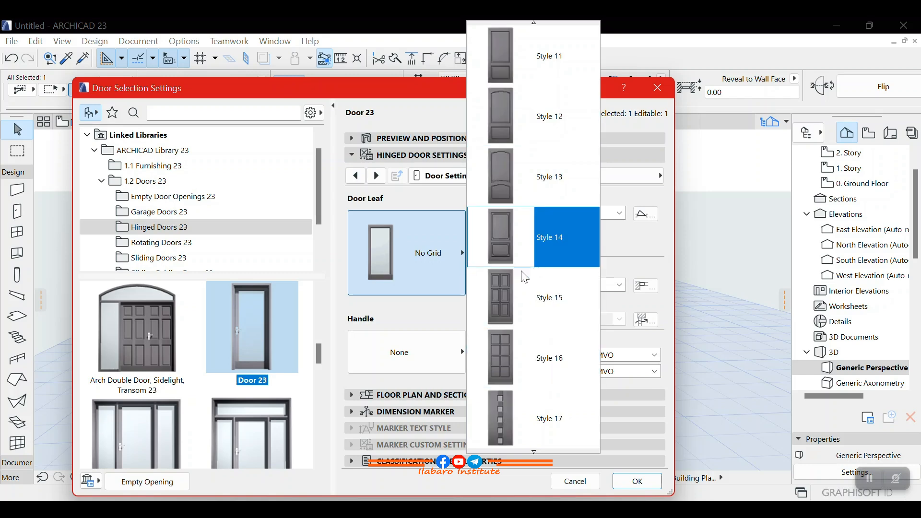
scroll(529, 270, "up", 2)
scroll(535, 240, "down", 3)
scroll(537, 233, "down", 2)
scroll(535, 225, "up", 7)
scroll(532, 201, "up", 1)
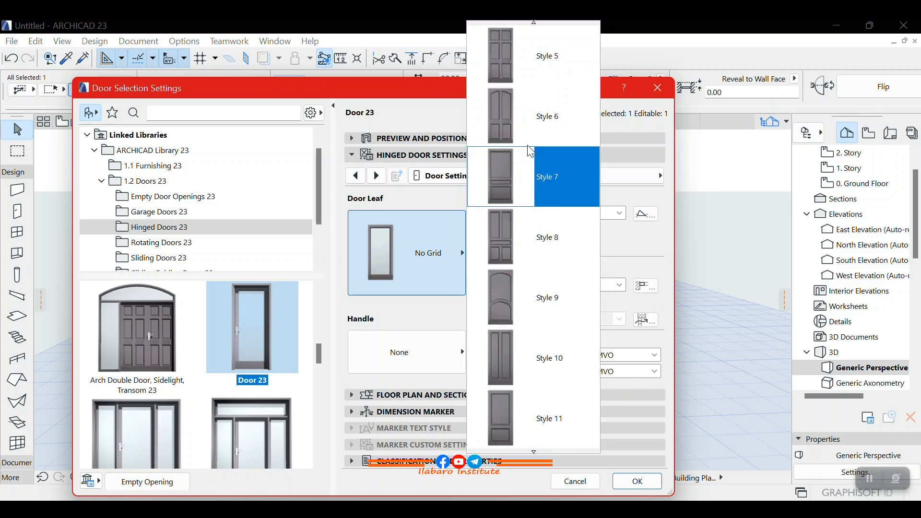
left_click(509, 112)
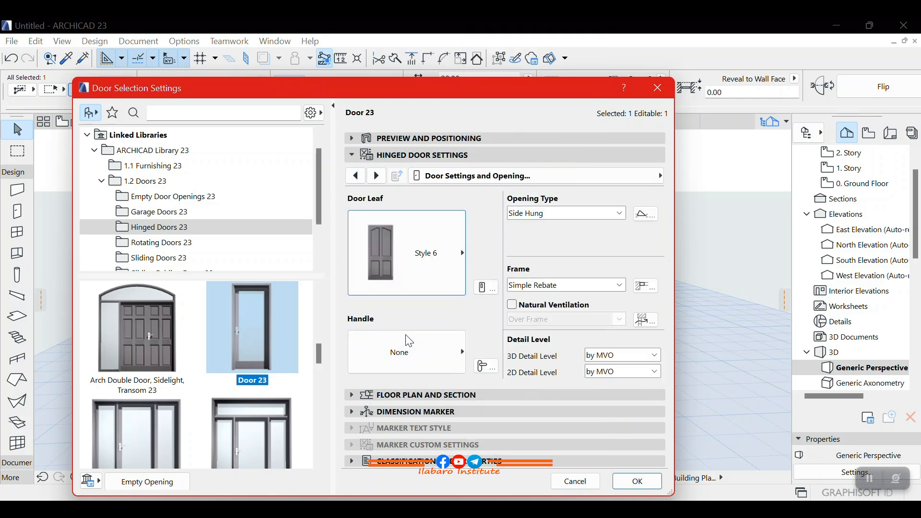
Step: Set the door's handle to Handle 6 and apply the door settings
left_click(400, 345)
left_click(523, 194)
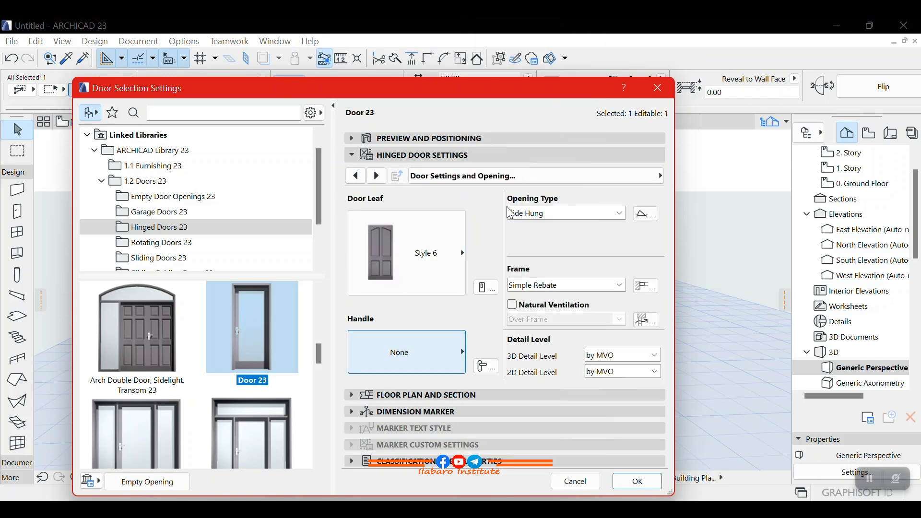
left_click(437, 352)
left_click(518, 453)
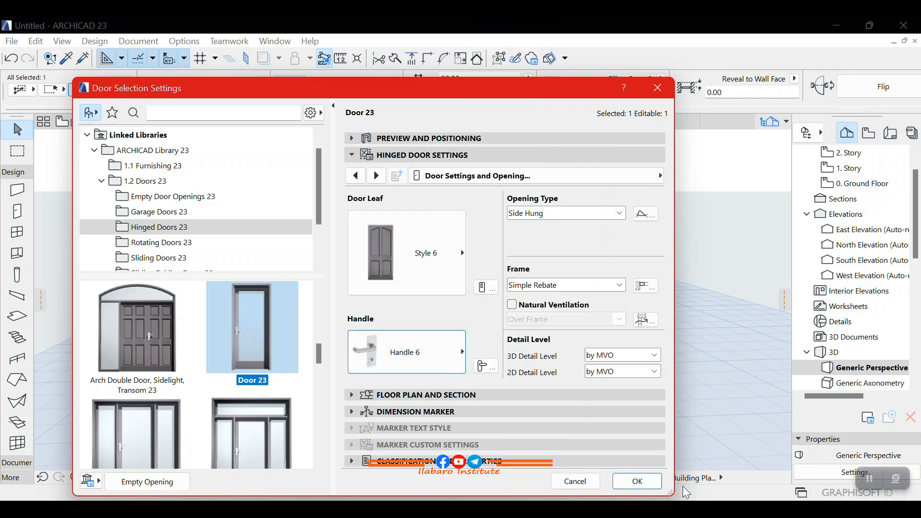
left_click(637, 481)
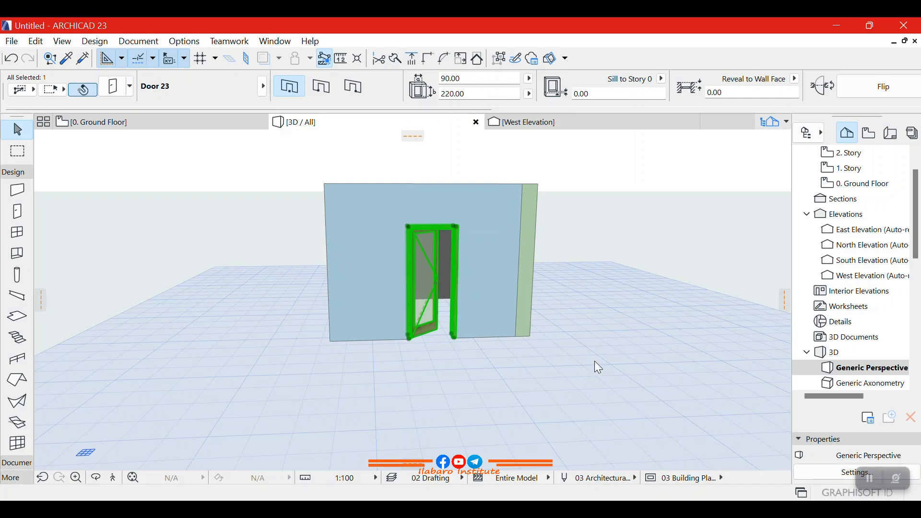
Step: Inspect the panelled door leaf, frame and handle up close and from different angles in the 3D view
scroll(436, 286, "up", 8)
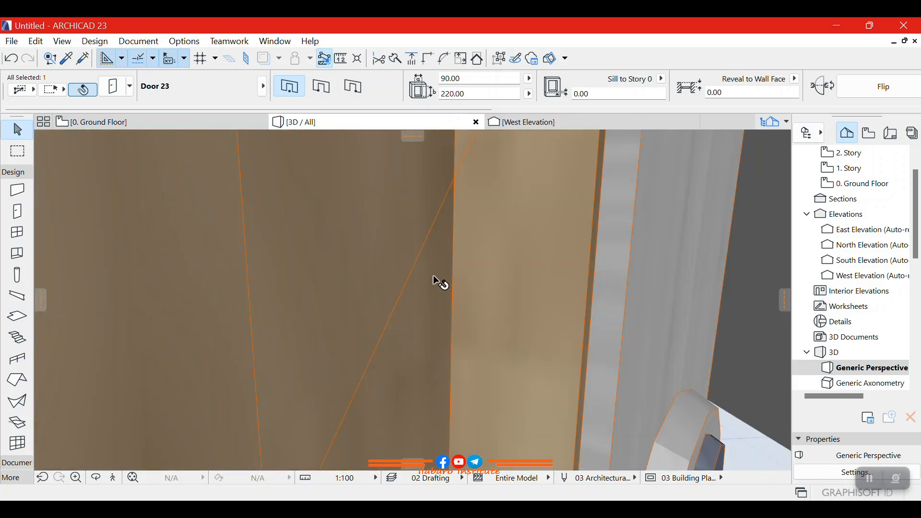
scroll(446, 267, "down", 5)
scroll(438, 271, "down", 4)
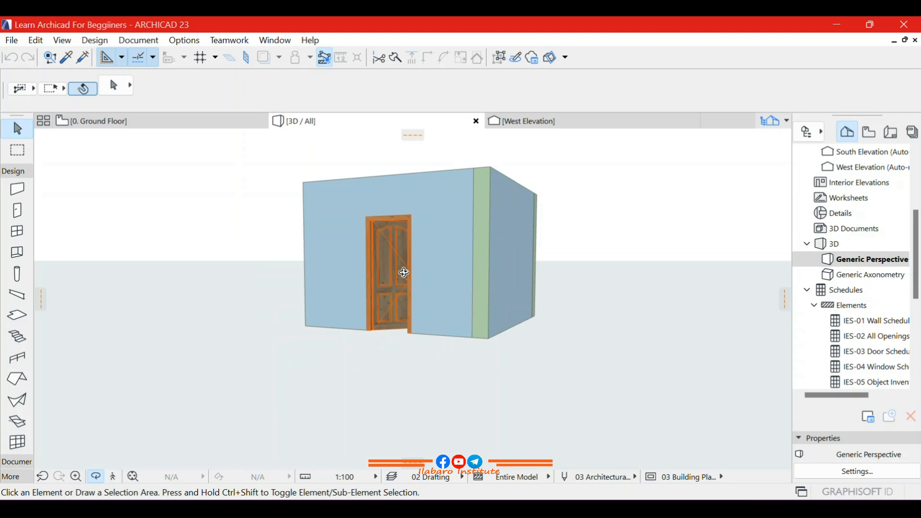
scroll(405, 269, "up", 4)
scroll(354, 259, "up", 2)
scroll(395, 280, "down", 4)
left_click_drag(392, 280, 496, 263)
scroll(374, 265, "up", 2)
scroll(374, 265, "up", 2)
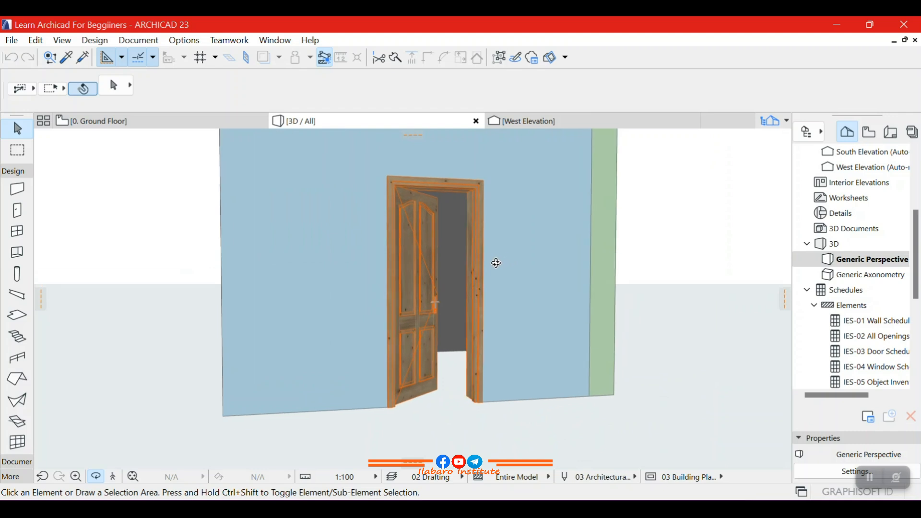
scroll(496, 263, "up", 1)
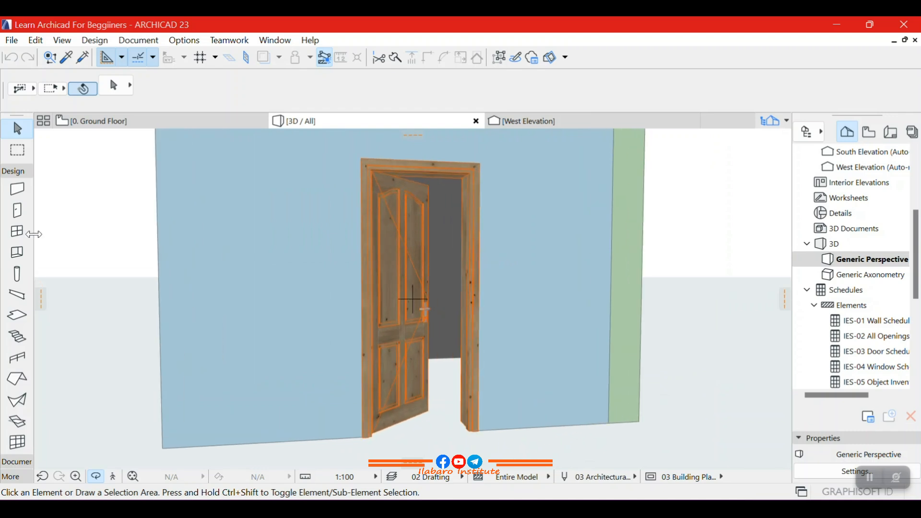
key("Escape")
Step: Select the door in the 3D view, open its selection settings and reposition the dialog so the leaf and handle options are visible
left_click(408, 252)
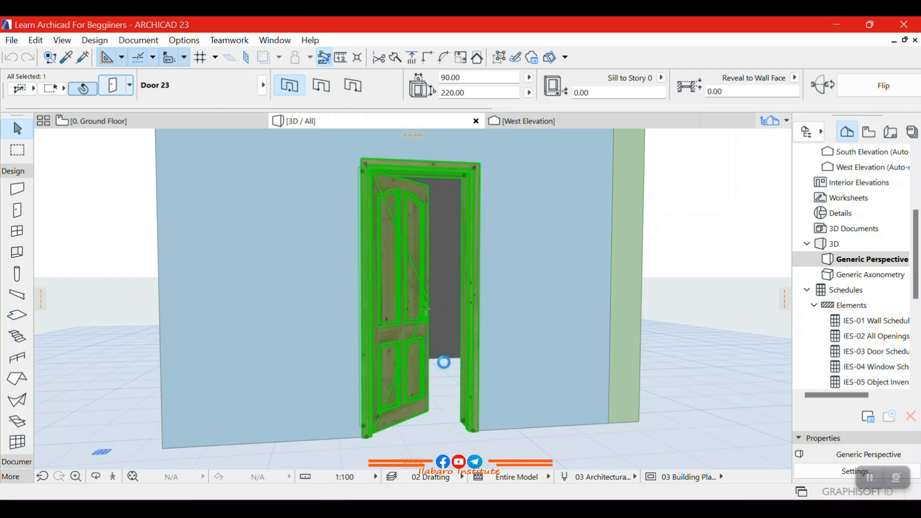
double_click(438, 381)
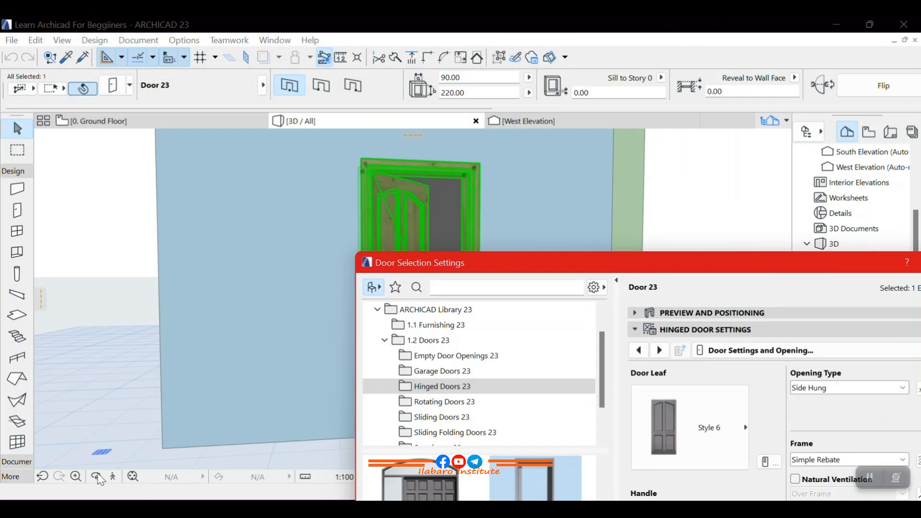
left_click(96, 480)
left_click_drag(513, 260, 206, 146)
left_click_drag(405, 139, 494, 113)
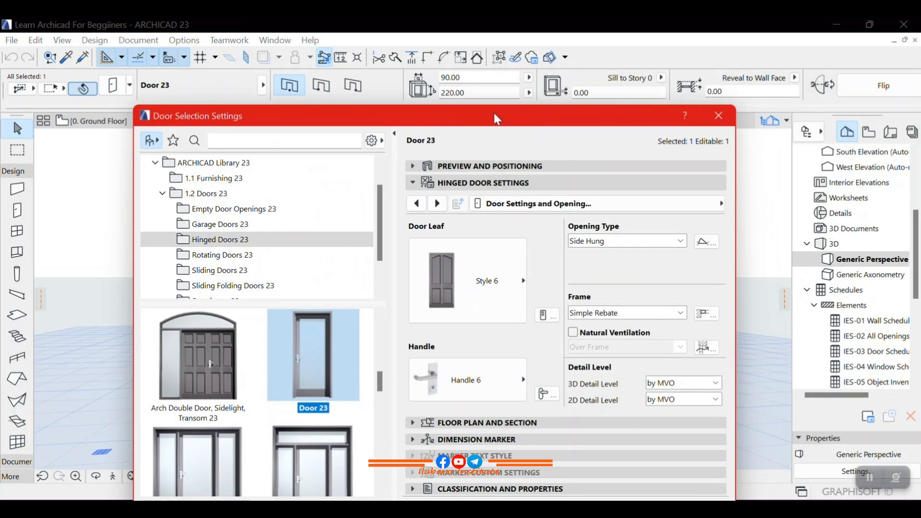
Step: Browse the available door leaf designs, change the leaf to Style 34 and apply the settings
left_click(477, 297)
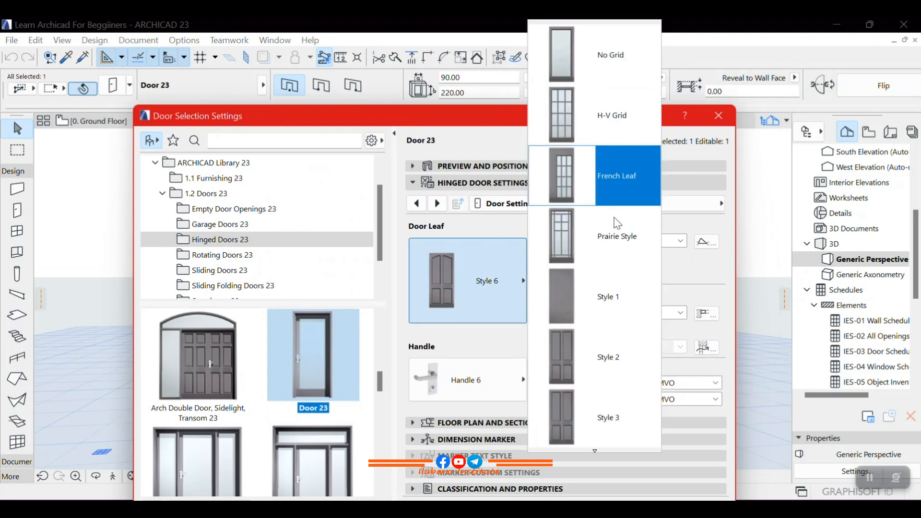
scroll(605, 283, "down", 2)
scroll(602, 290, "down", 10)
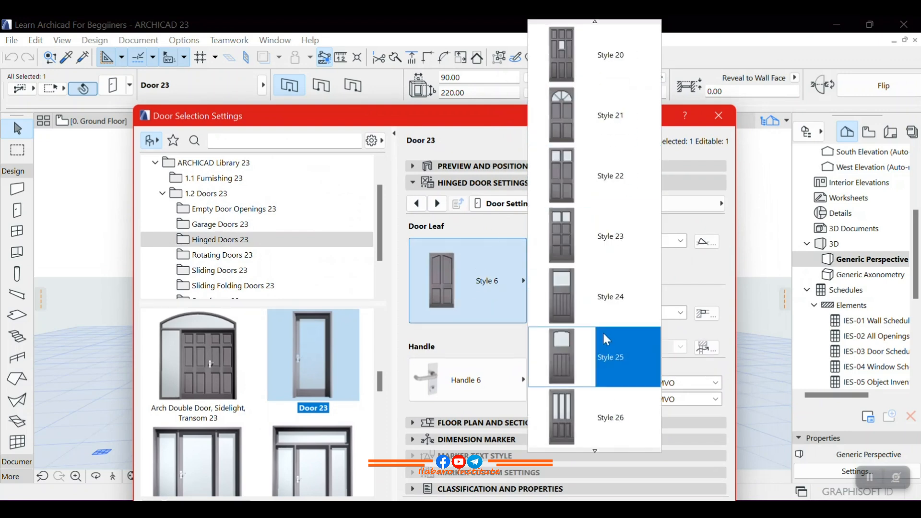
scroll(603, 364, "down", 3)
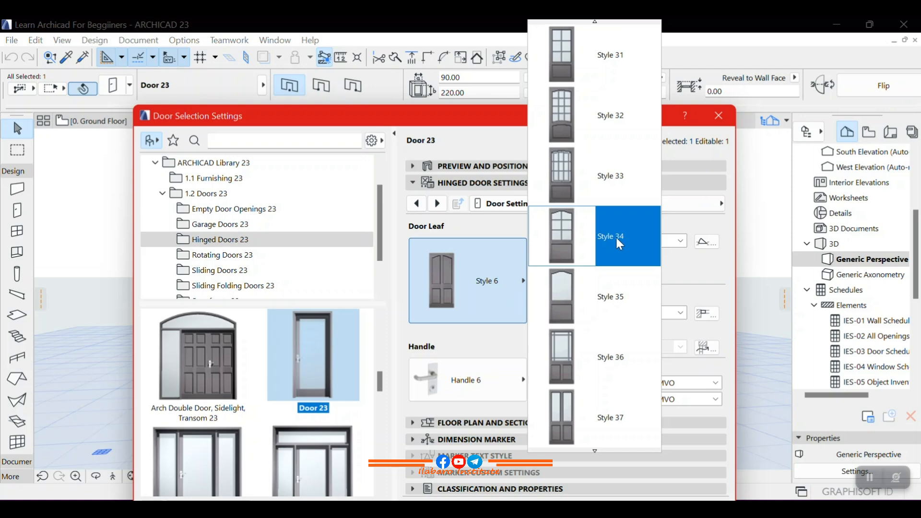
scroll(610, 240, "up", 5)
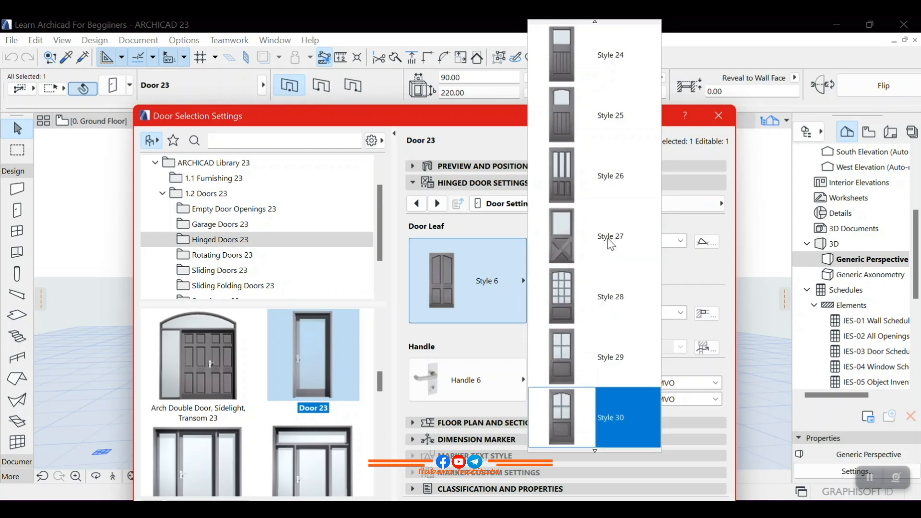
scroll(606, 235, "up", 9)
scroll(590, 206, "up", 8)
scroll(585, 96, "down", 13)
scroll(601, 169, "down", 10)
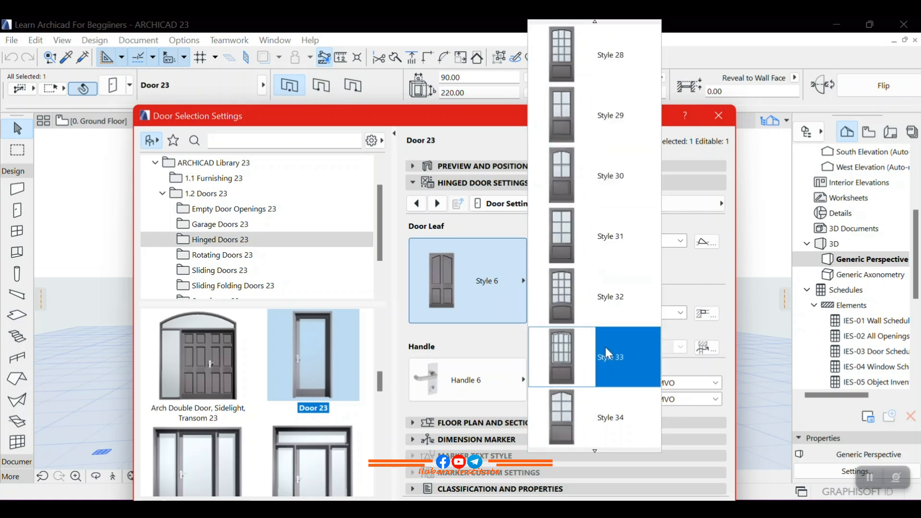
scroll(597, 431, "down", 7)
scroll(585, 348, "down", 3)
scroll(583, 331, "down", 10)
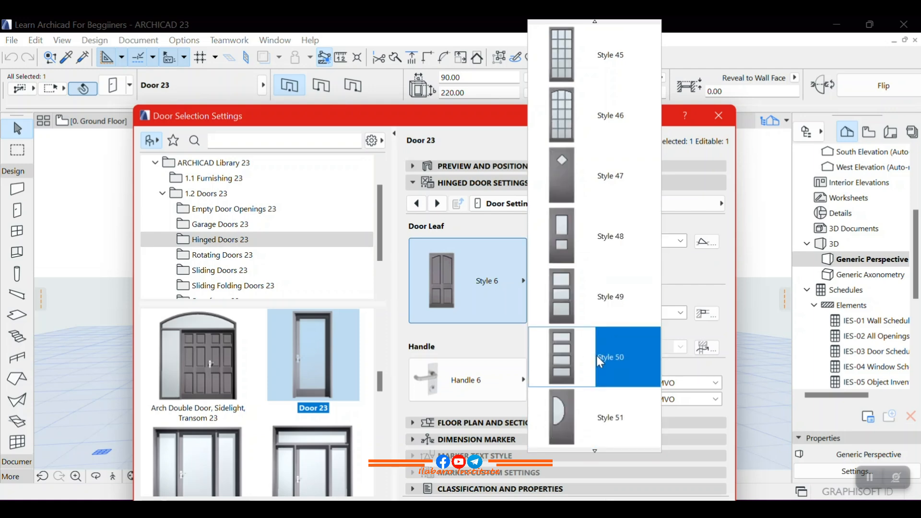
scroll(599, 340, "up", 12)
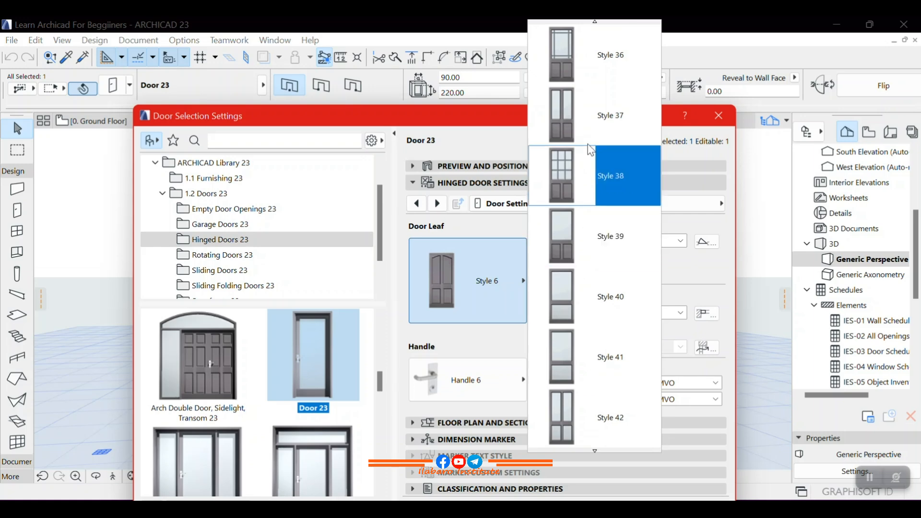
scroll(591, 120, "up", 3)
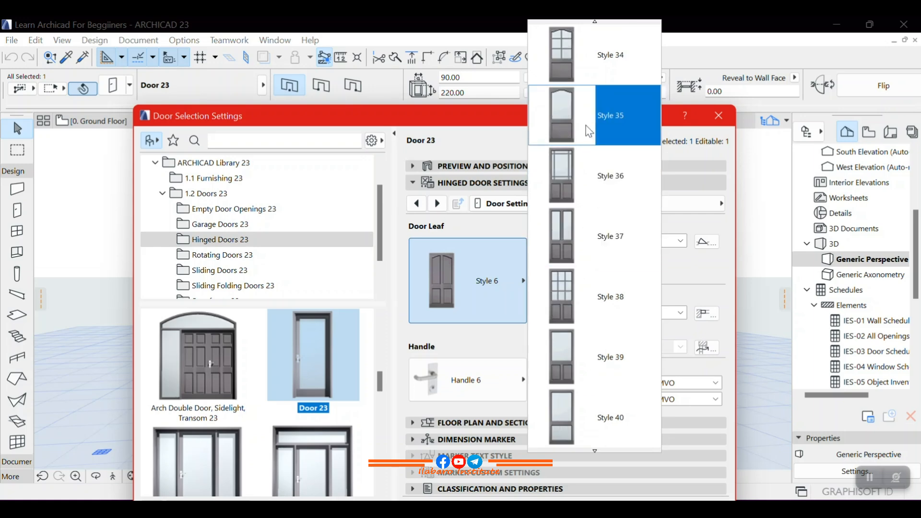
left_click(586, 117)
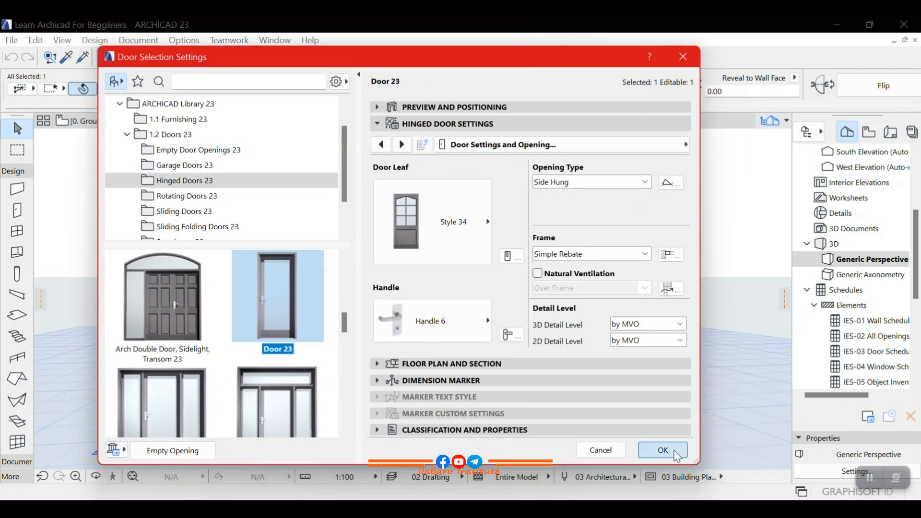
left_click(664, 453)
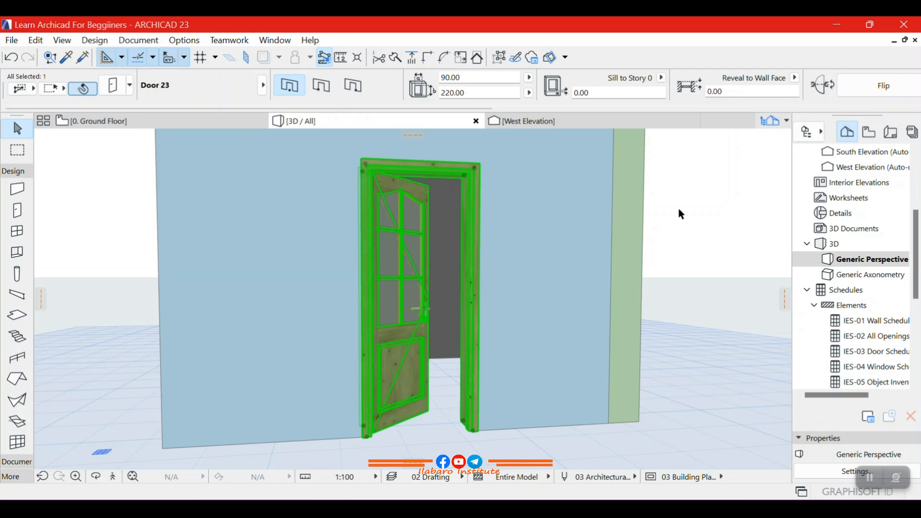
Step: Deselect the door and orbit around it in the 3D view to examine the glazed leaf
left_click(677, 207)
scroll(603, 238, "down", 2)
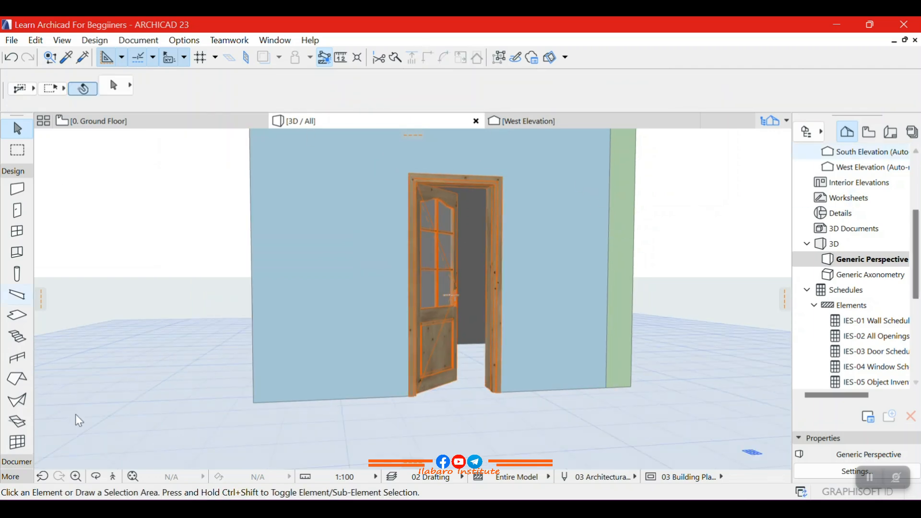
left_click(96, 476)
left_click_drag(264, 298, 531, 321)
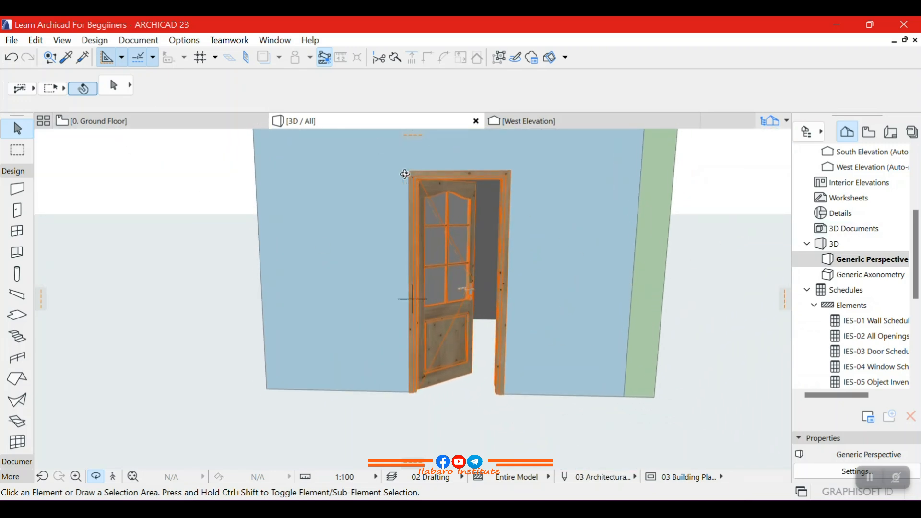
left_click(17, 128)
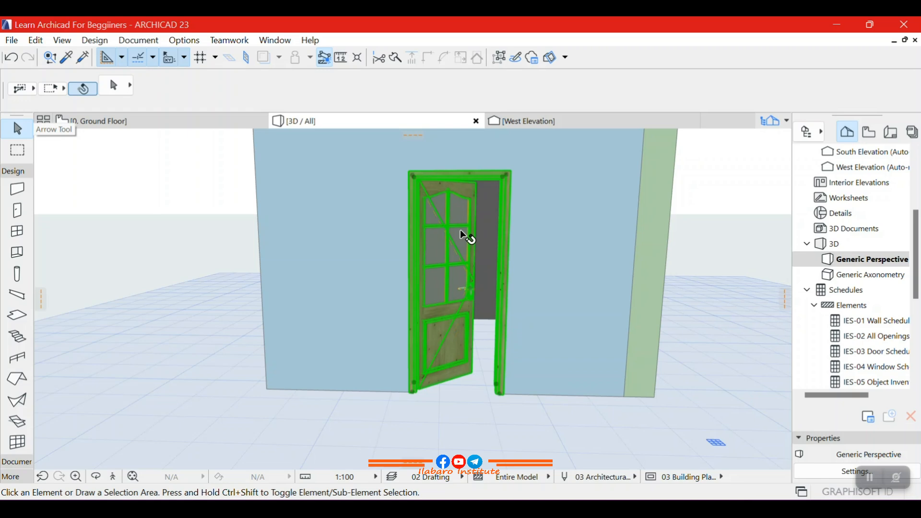
Step: Reselect the door, open its selection settings and go to the Opening Type and Angle page of the hinged door settings
left_click(460, 231)
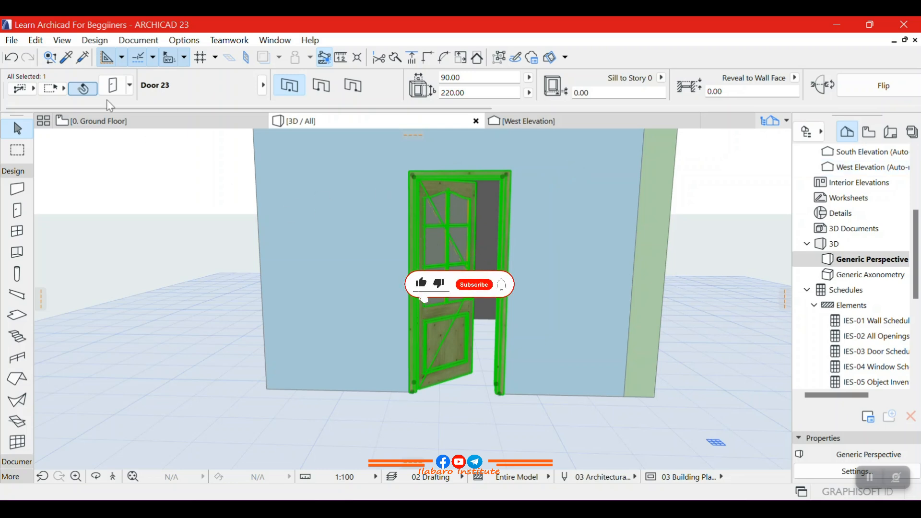
left_click(127, 86)
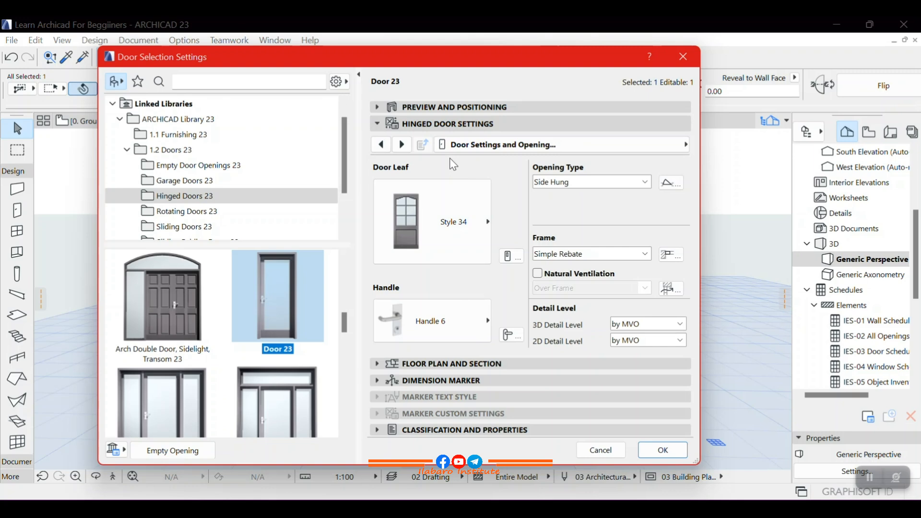
left_click(377, 122)
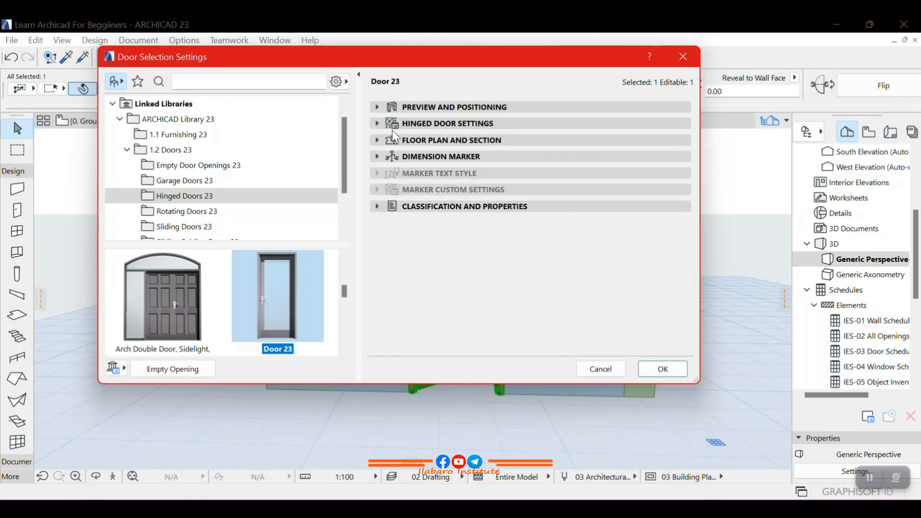
left_click(384, 123)
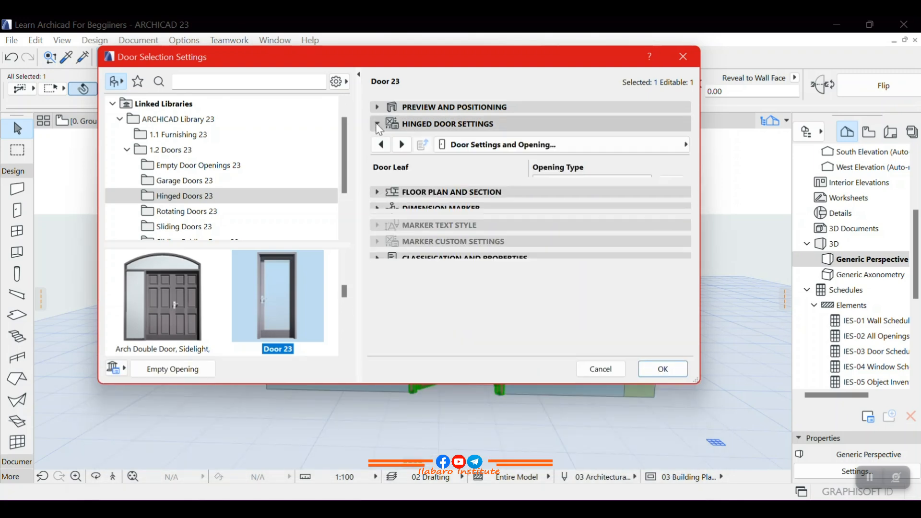
left_click(402, 145)
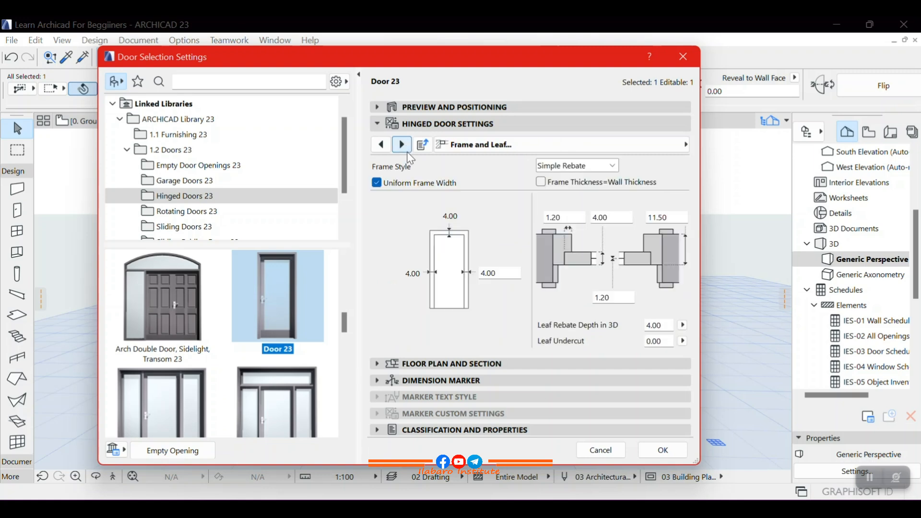
left_click(403, 145)
left_click(403, 145)
left_click(403, 145)
left_click(403, 145)
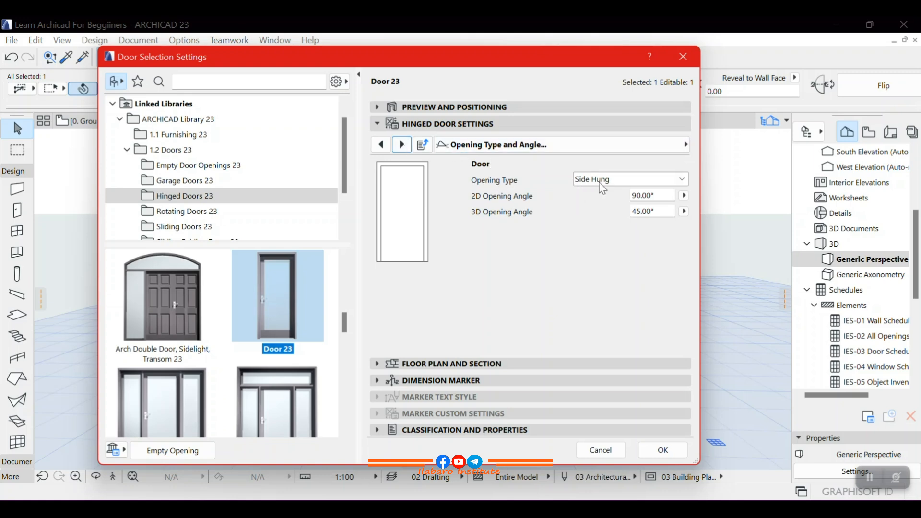
Step: Keep the opening type as Side Hung and try to set the door's 3D opening angle to 90°
left_click(659, 180)
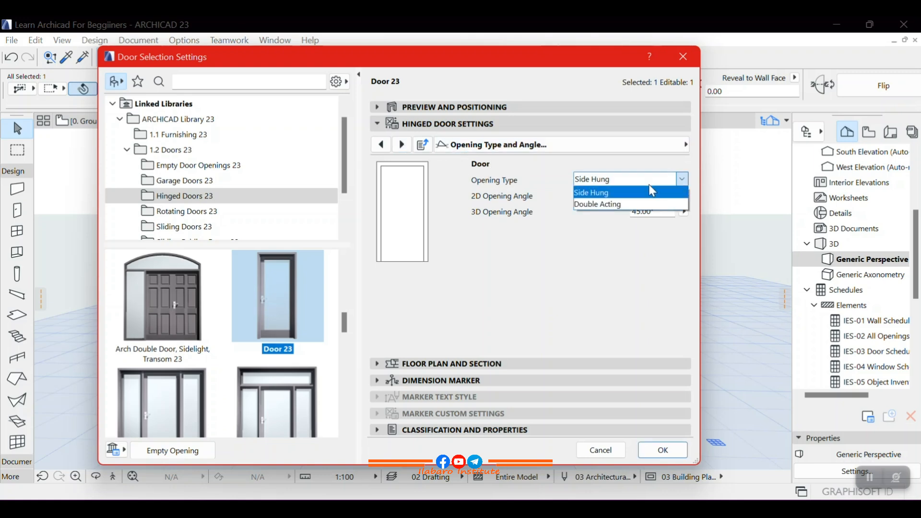
left_click(591, 194)
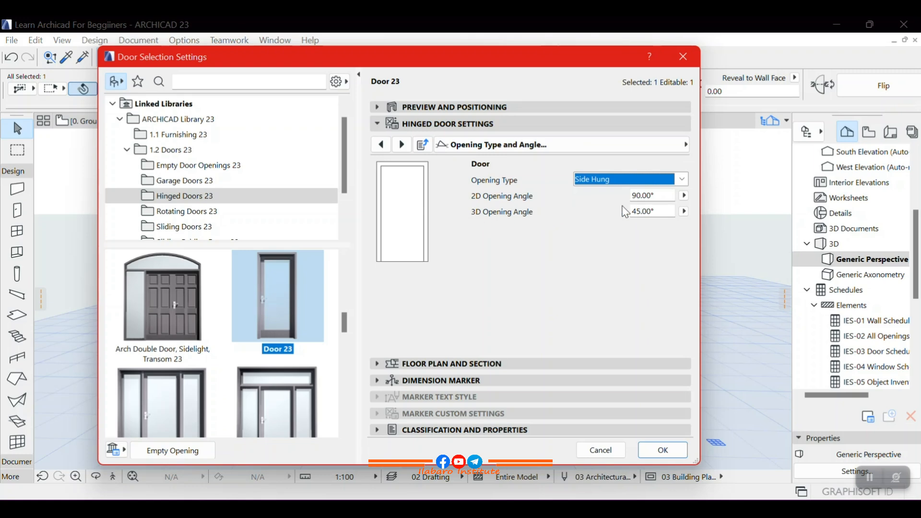
left_click(667, 212)
type("90")
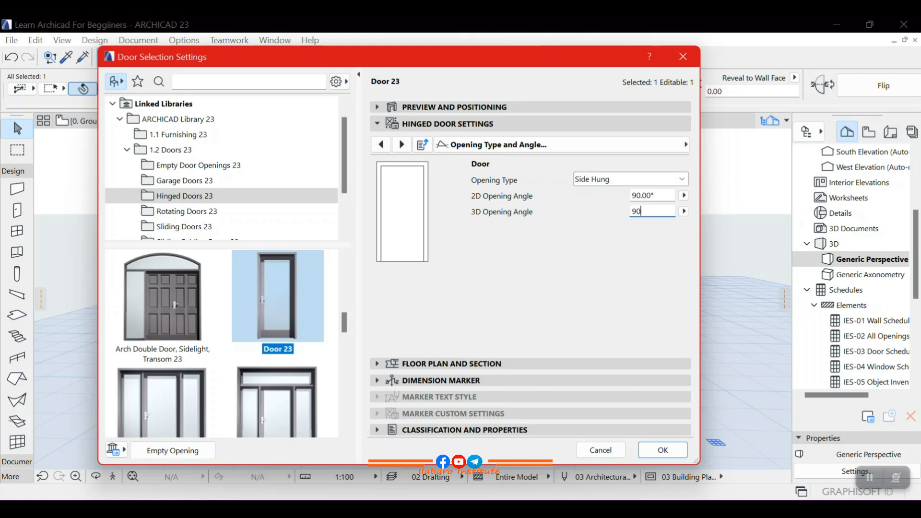
key("Return")
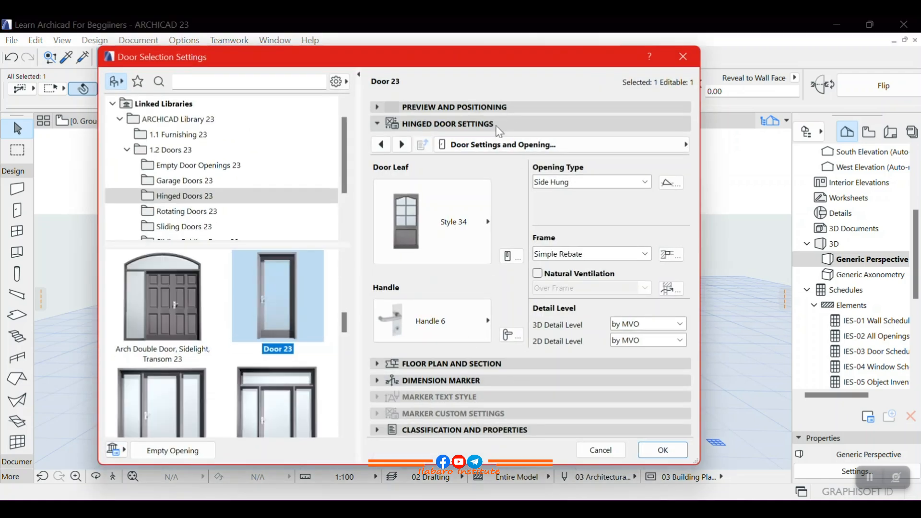
Step: Set the door's 3D opening angle to 90° in the Opening Type and Angle settings and apply it
left_click(402, 145)
left_click(402, 145)
left_click(402, 144)
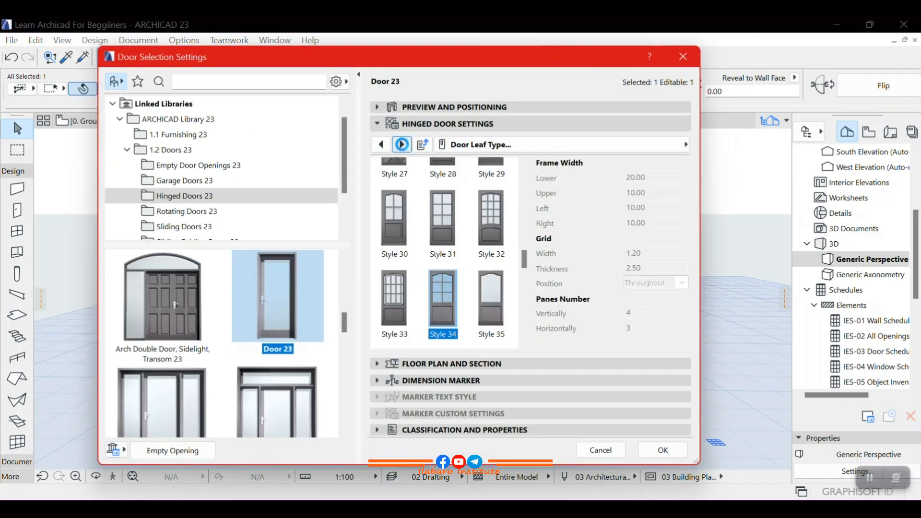
left_click(402, 145)
left_click(650, 216)
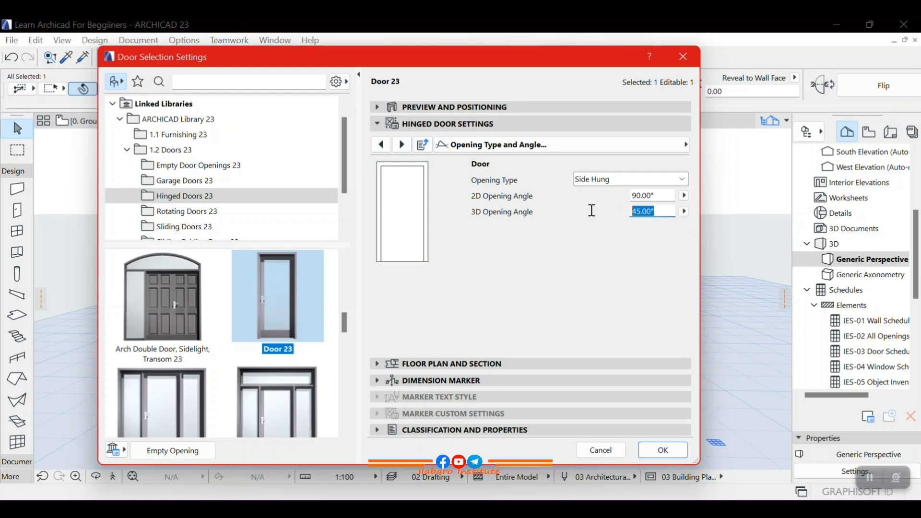
type("90")
left_click(662, 453)
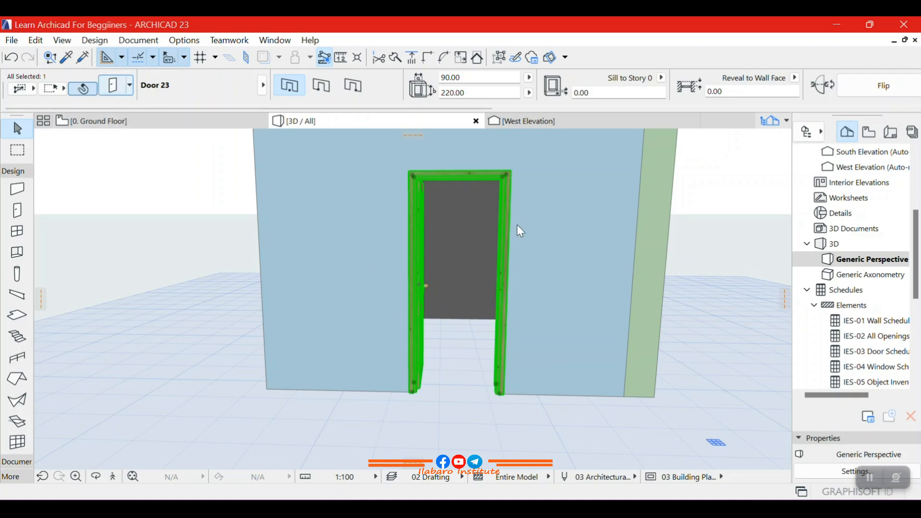
Step: Reopen the door's selection settings, set the 3D opening angle to 0° and apply the change
key("ctrl+t")
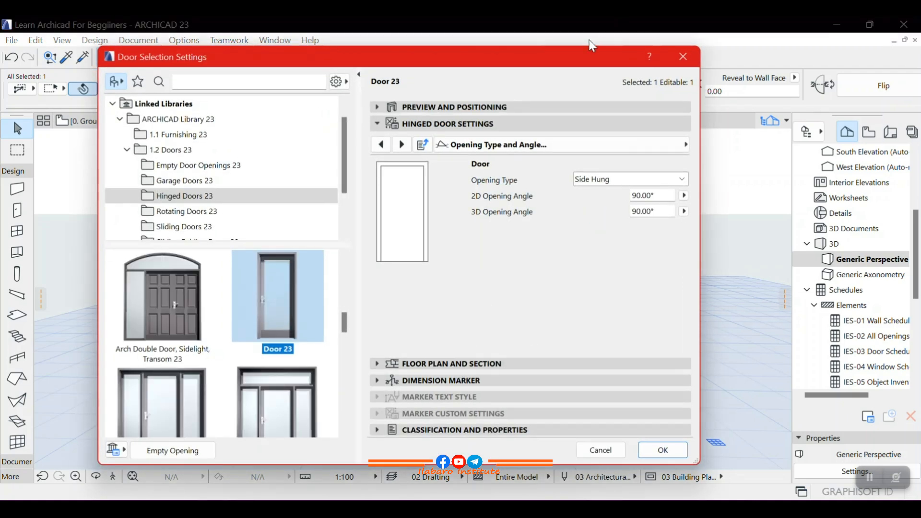
left_click_drag(560, 59, 189, 219)
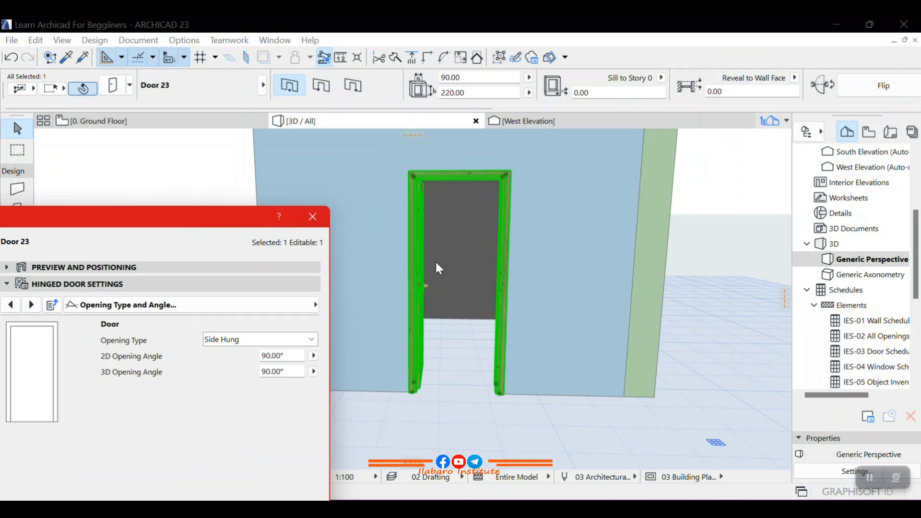
left_click(286, 371)
type("0")
key("Return")
left_click_drag(209, 209, 229, 81)
left_click(304, 483)
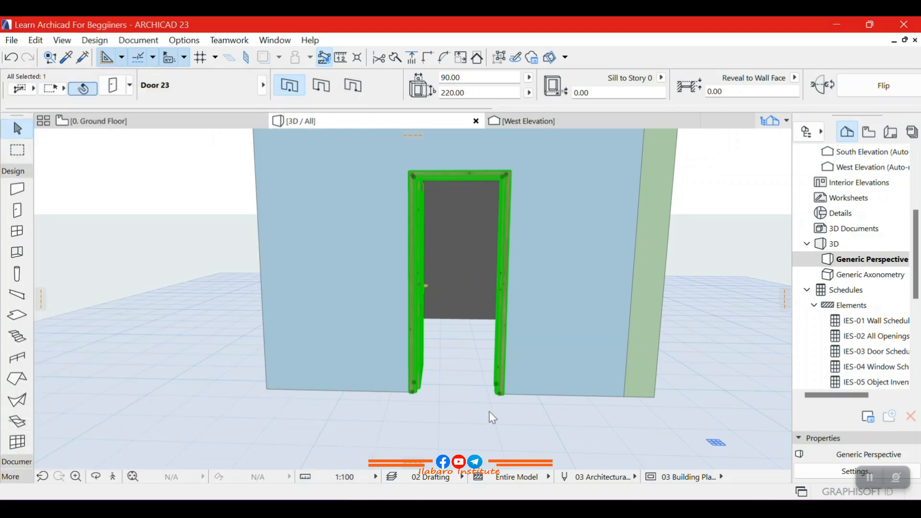
Step: Deselect the door and examine its closed leaf in the 3D view
scroll(461, 409, "down", 4)
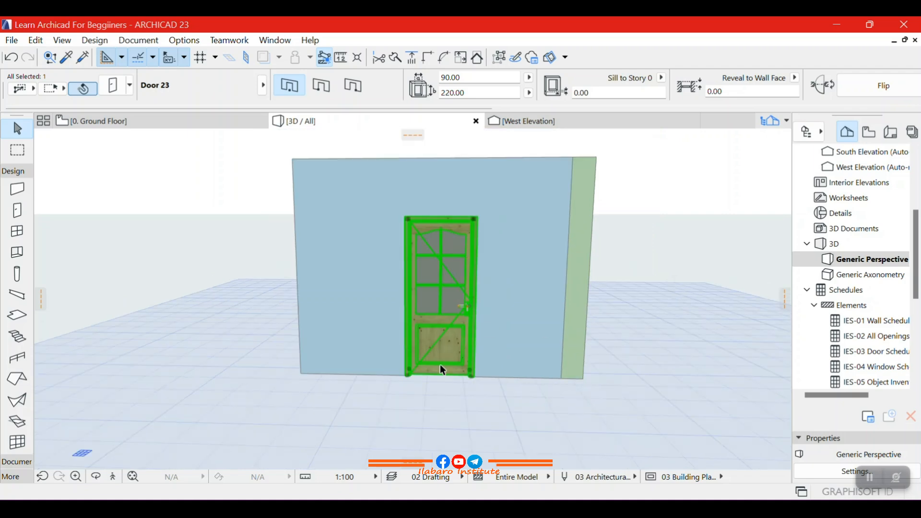
scroll(439, 364, "down", 1)
left_click(672, 286)
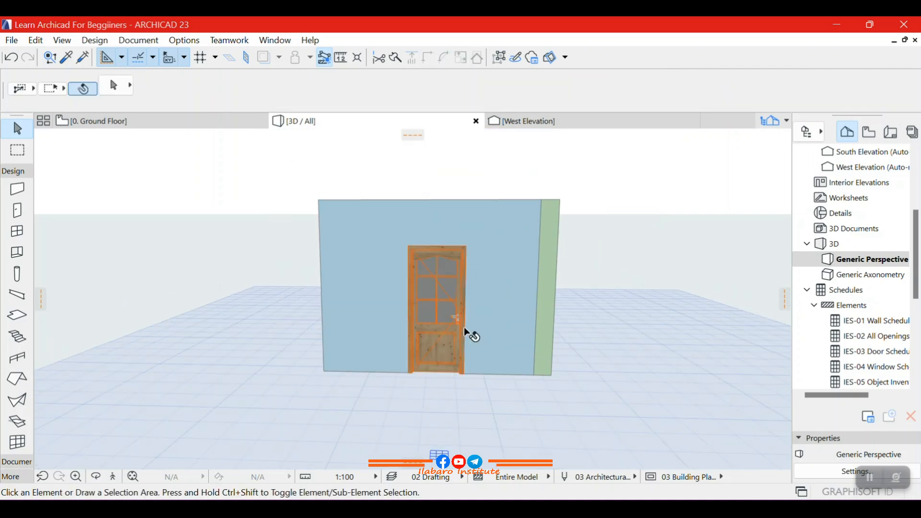
scroll(469, 333, "up", 3)
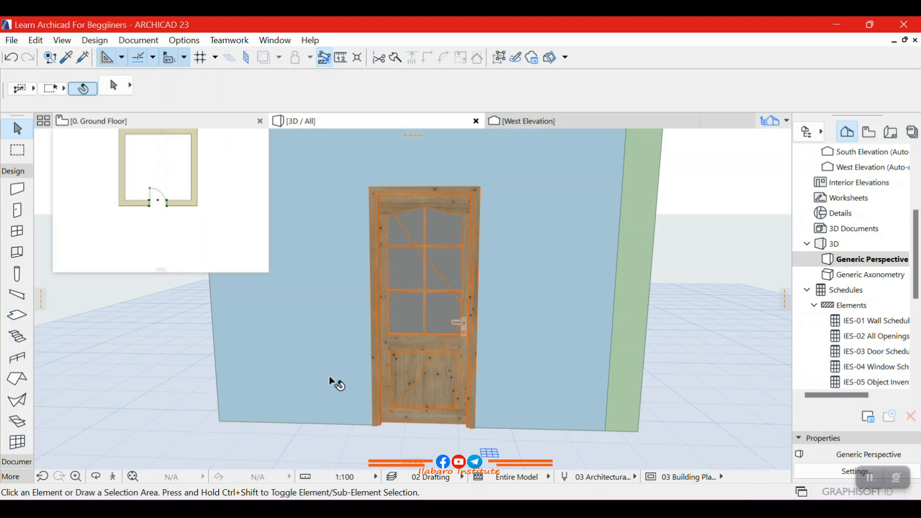
Step: Switch to the Ground Floor plan and select the door in the room's lower wall
left_click(232, 123)
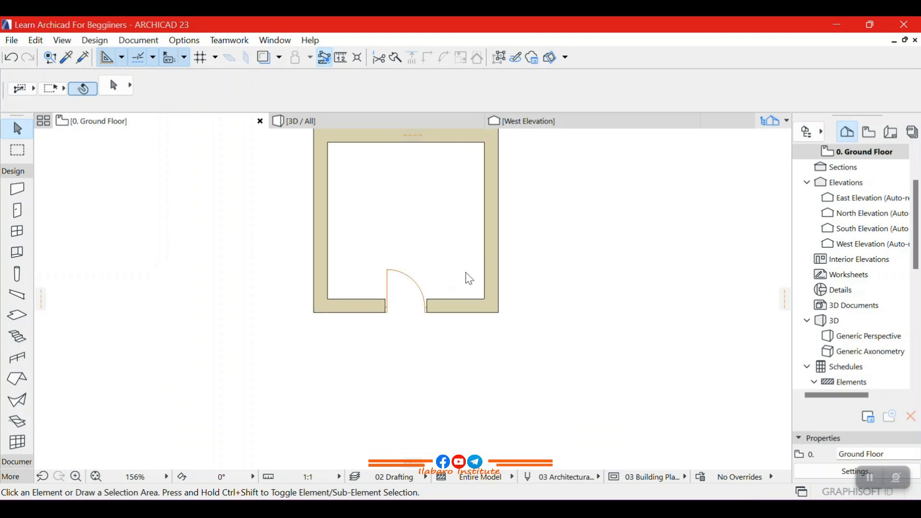
scroll(465, 271, "down", 2)
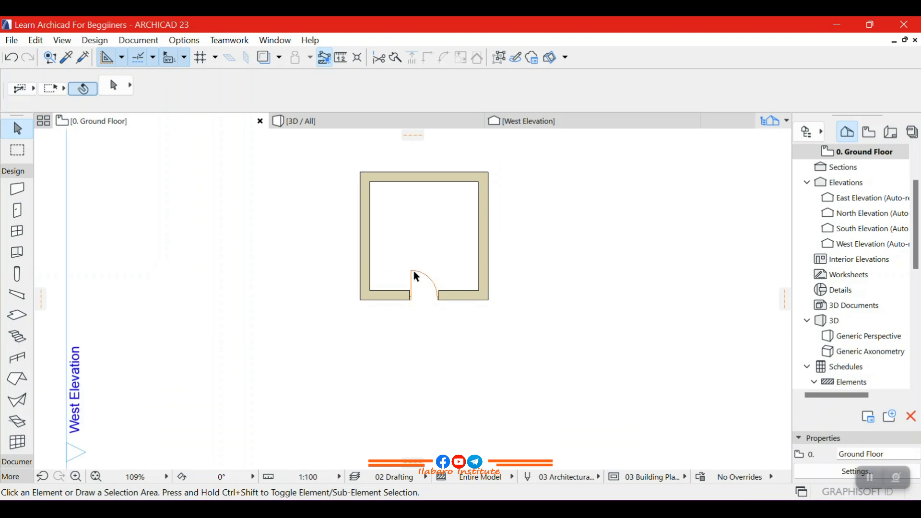
scroll(397, 272, "up", 5)
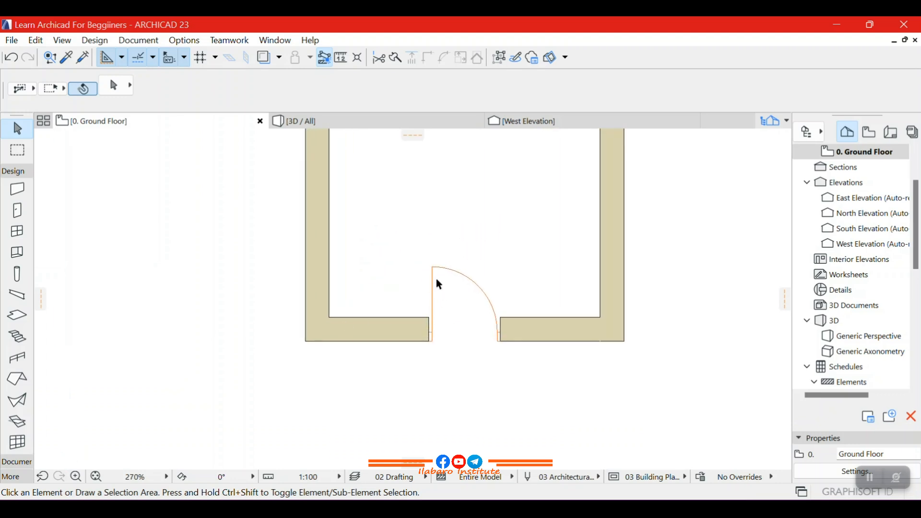
left_click(434, 269)
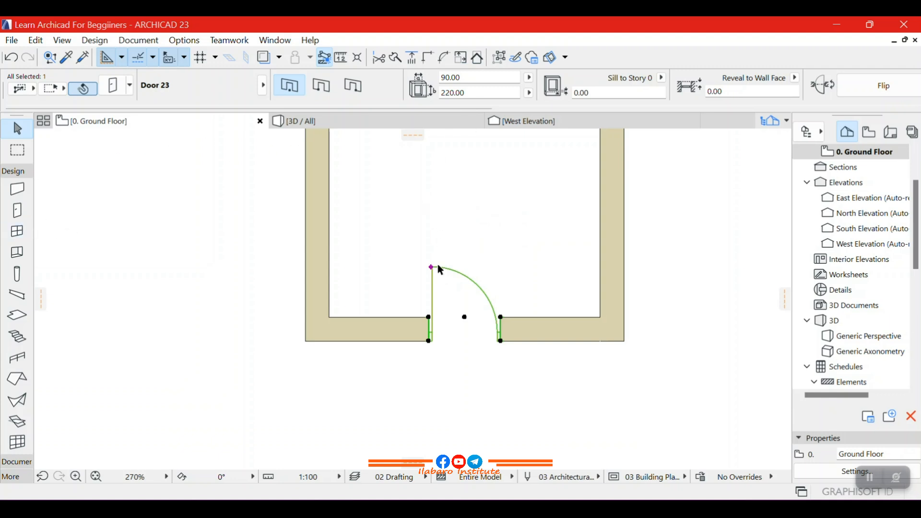
scroll(472, 297, "down", 5)
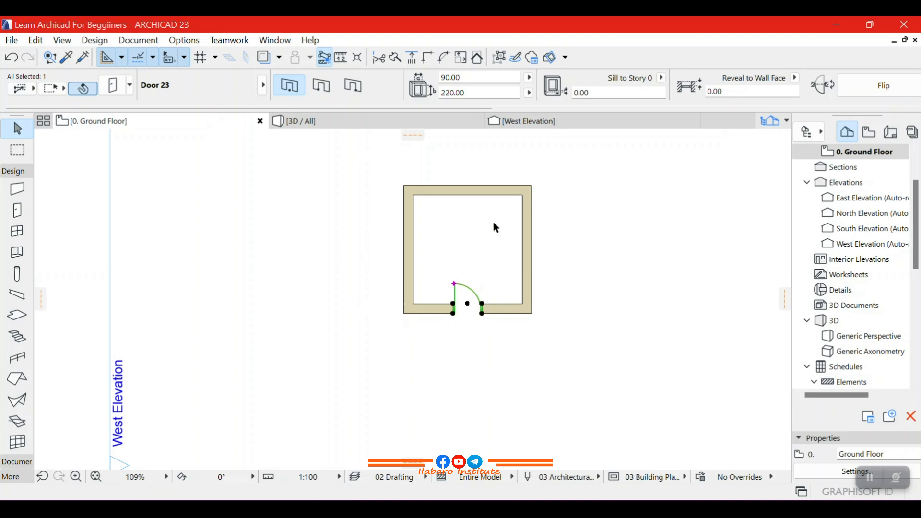
scroll(454, 295, "up", 2)
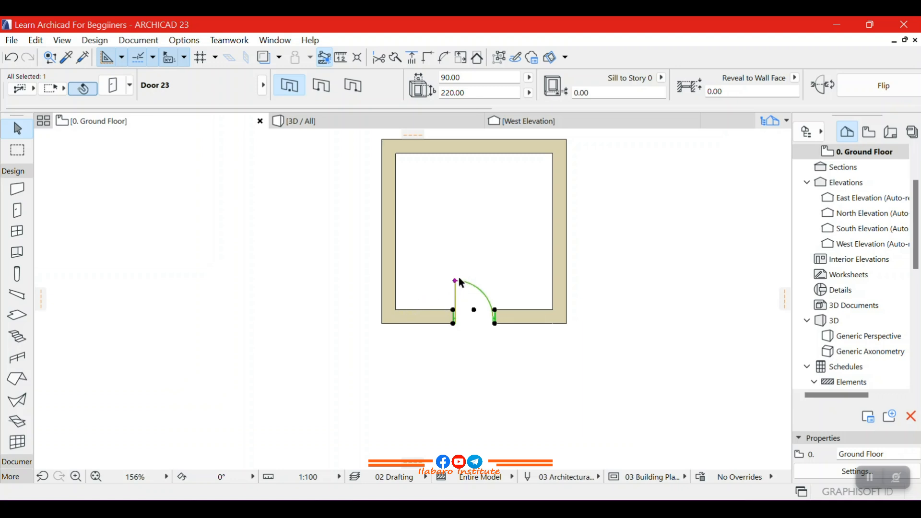
Step: Drag the door by its outer left jamb corner along the lower wall to the room's left wall
right_click(470, 285)
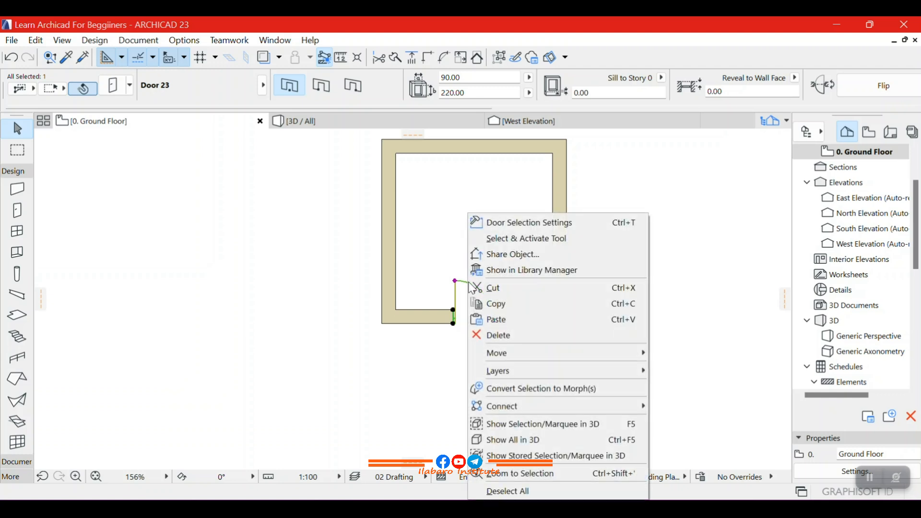
mouse_move(585, 356)
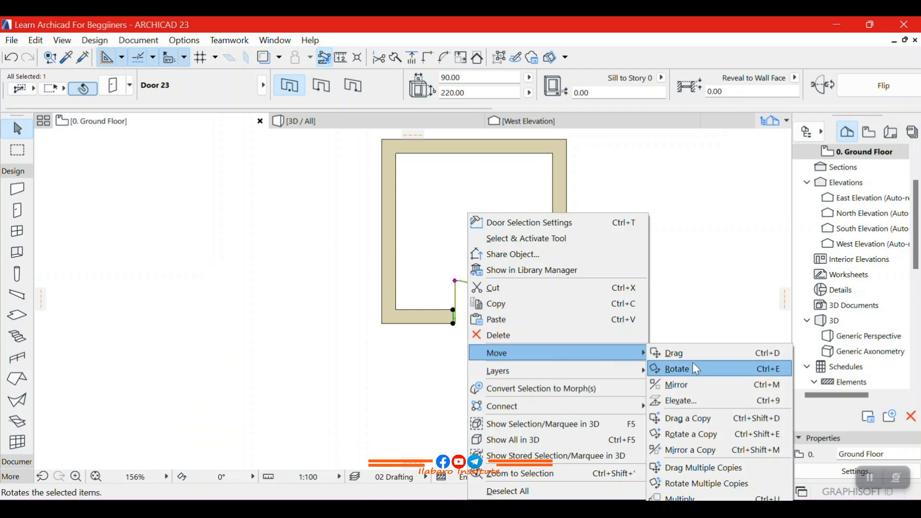
left_click(766, 362)
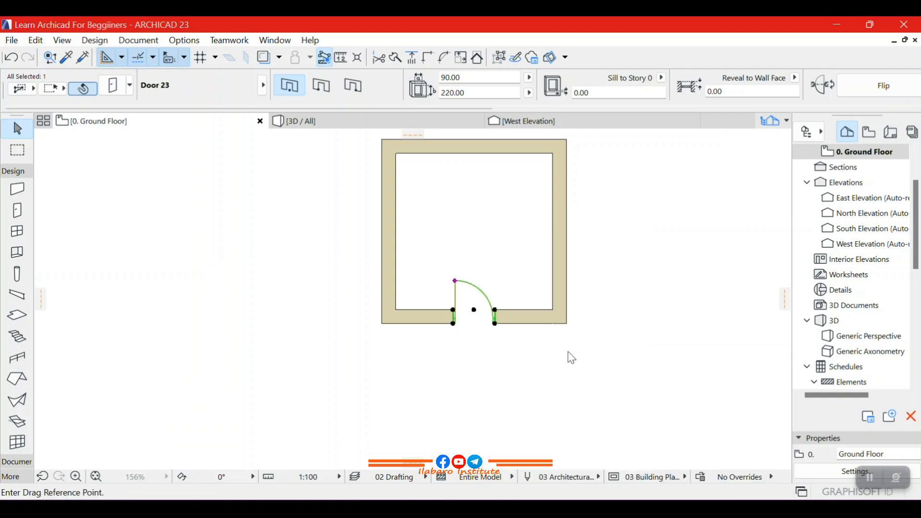
left_click(453, 325)
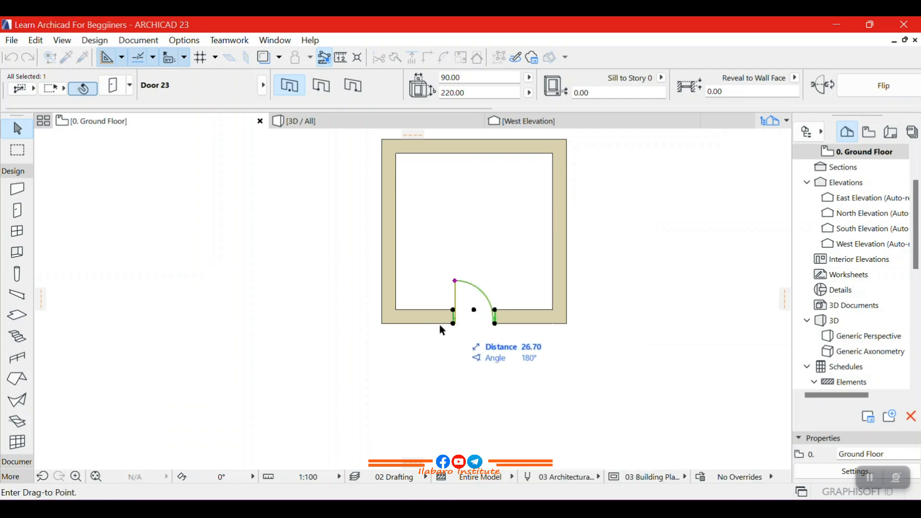
left_click(395, 325)
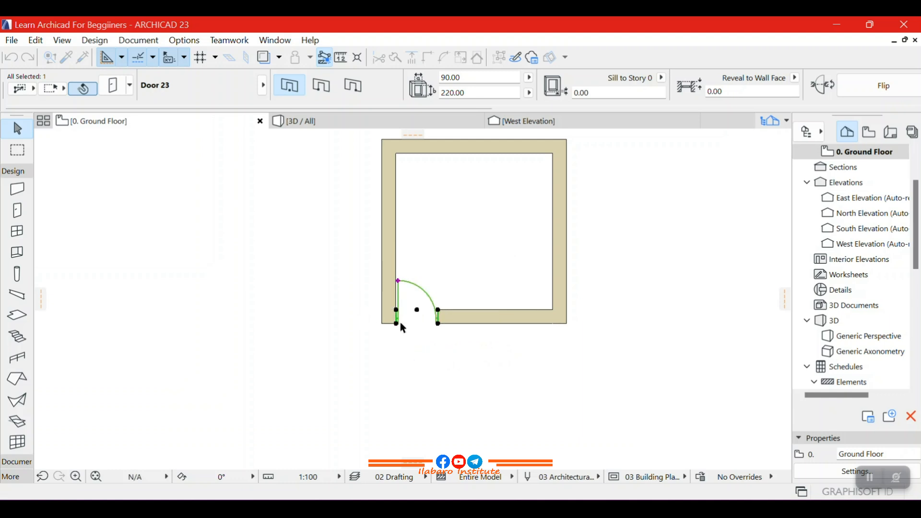
Step: Drag the door by its inner left jamb corner to align the jamb with the left wall's inner face
scroll(403, 327, "up", 5)
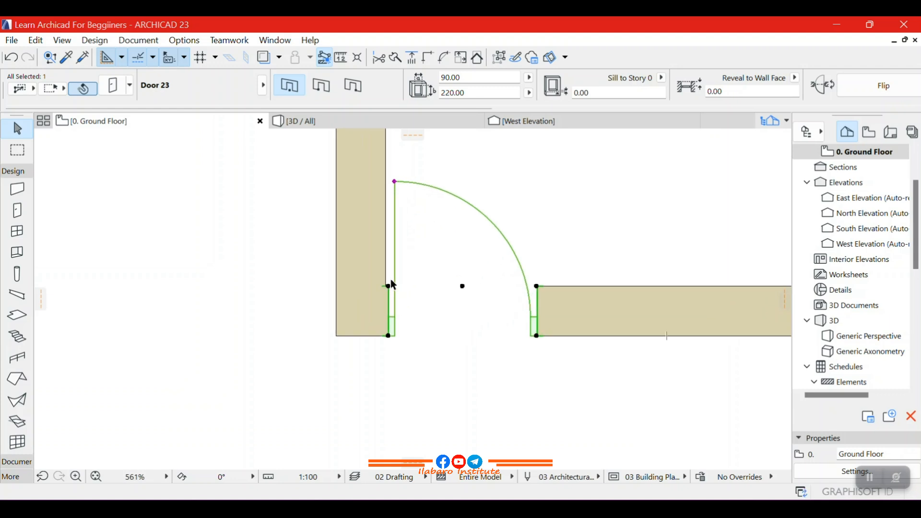
scroll(390, 302, "down", 3)
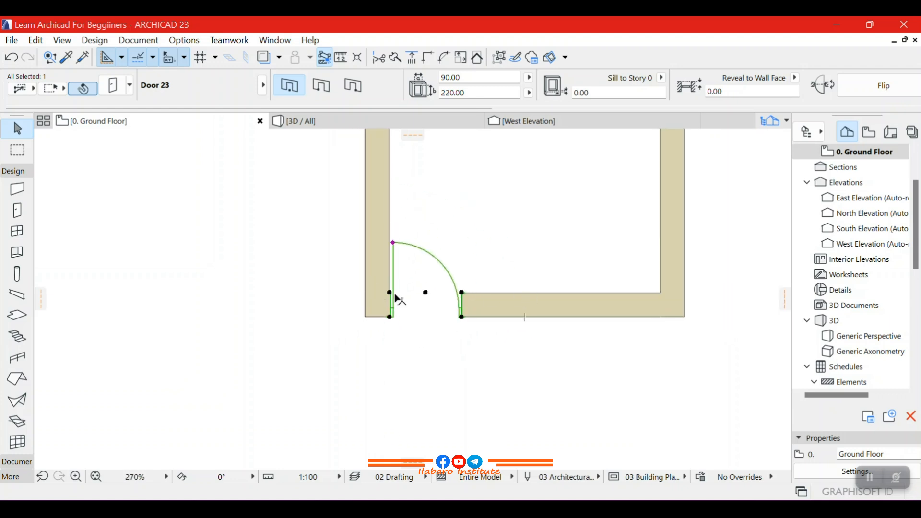
scroll(396, 299, "up", 4)
scroll(421, 292, "up", 6)
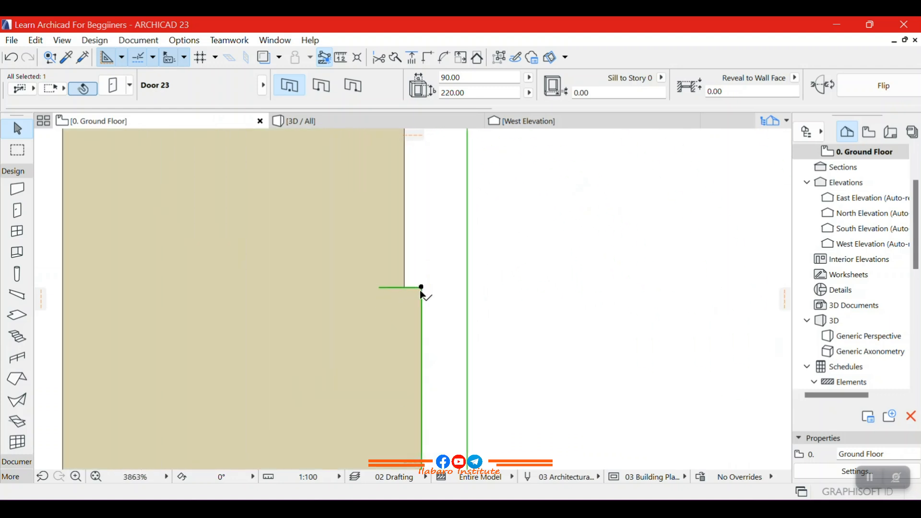
scroll(421, 290, "up", 2)
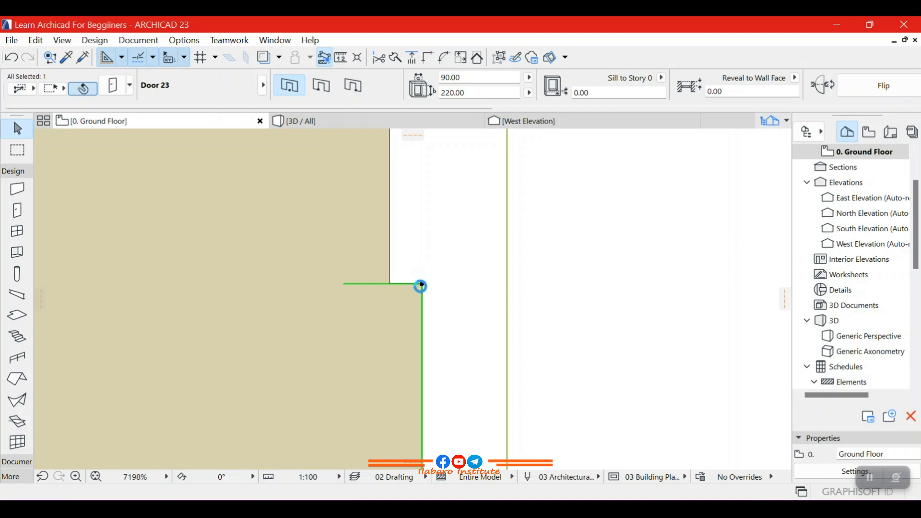
left_click(421, 286)
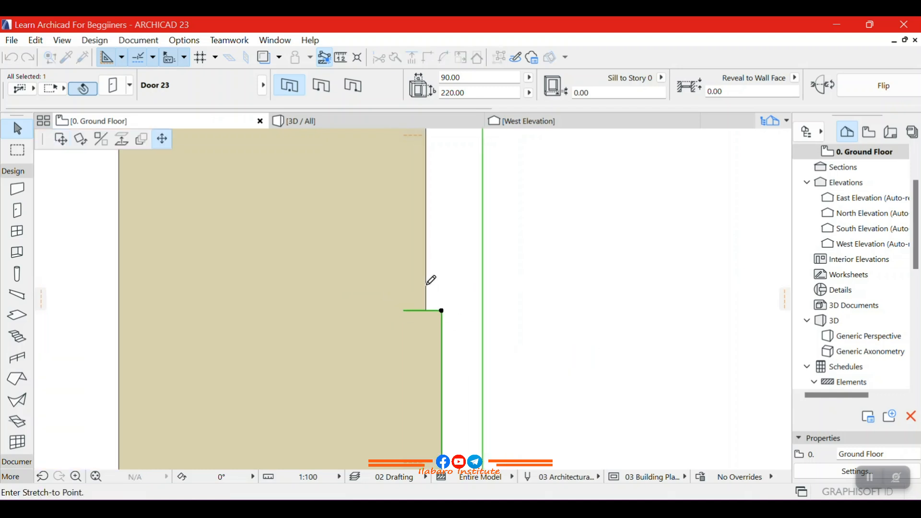
left_click(61, 139)
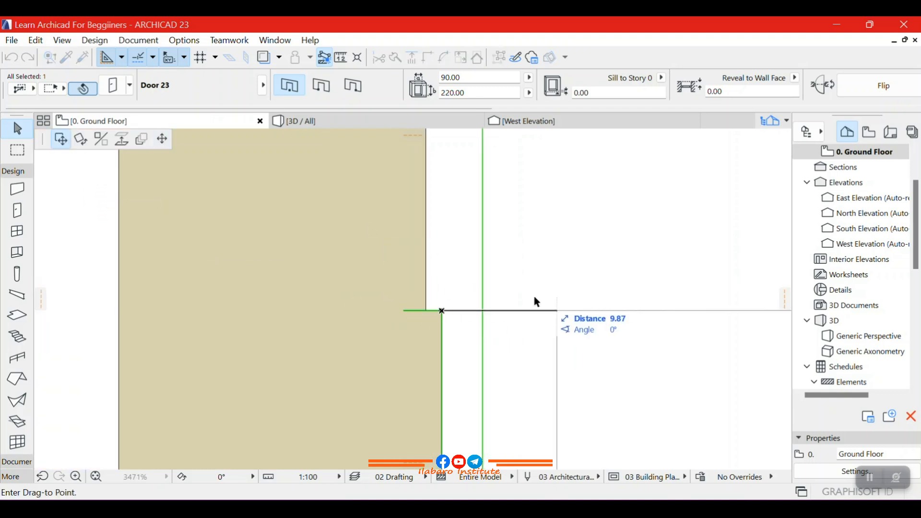
left_click(398, 267)
scroll(397, 264, "down", 3)
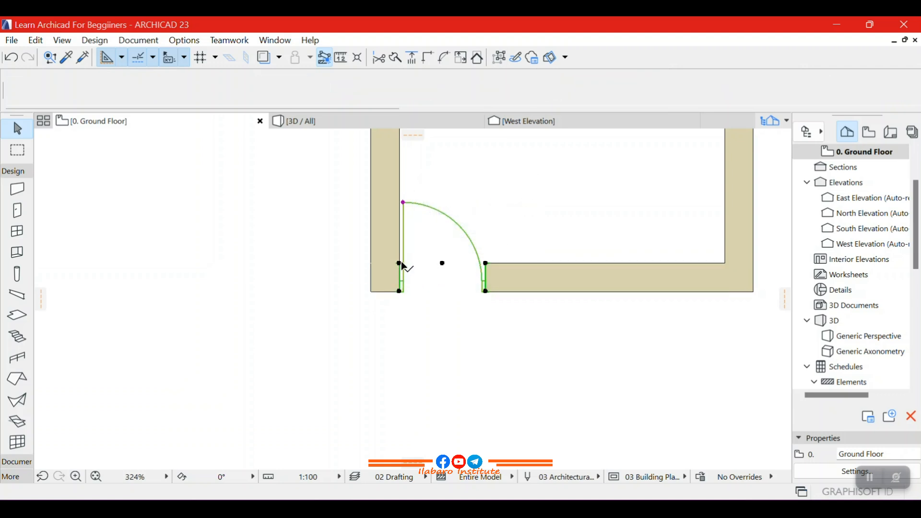
key("ctrl+a")
right_click(401, 263)
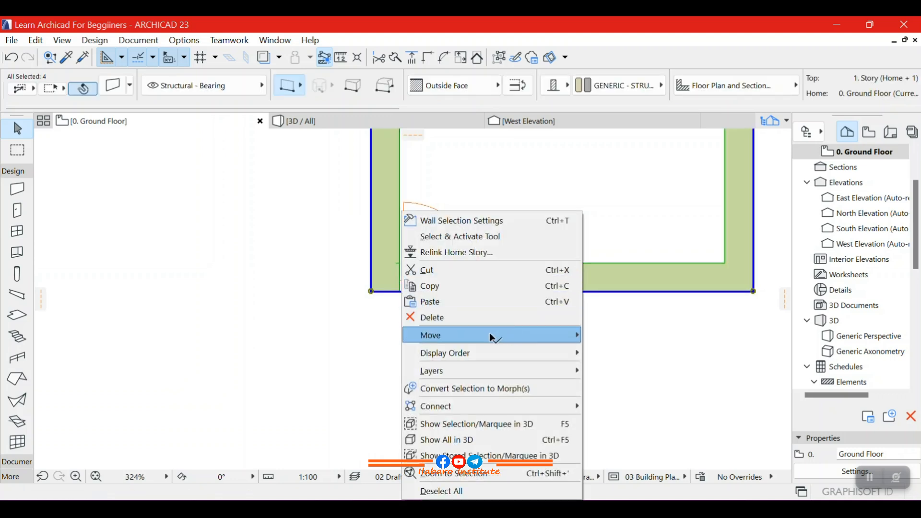
mouse_move(560, 335)
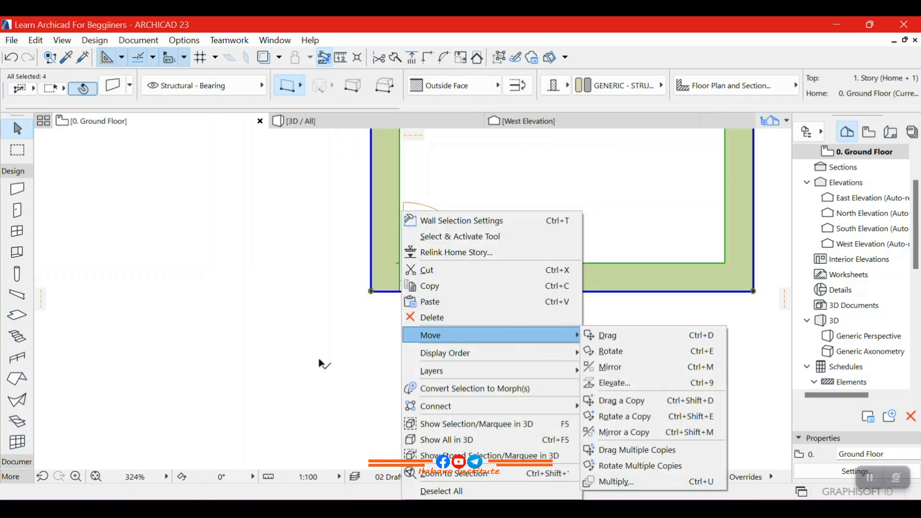
left_click(337, 356)
left_click(401, 296)
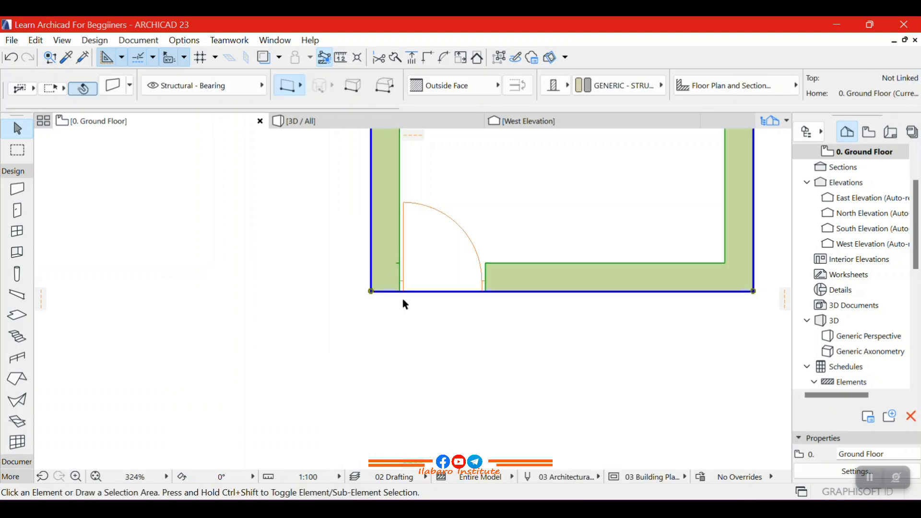
left_click(437, 211)
left_click(456, 226)
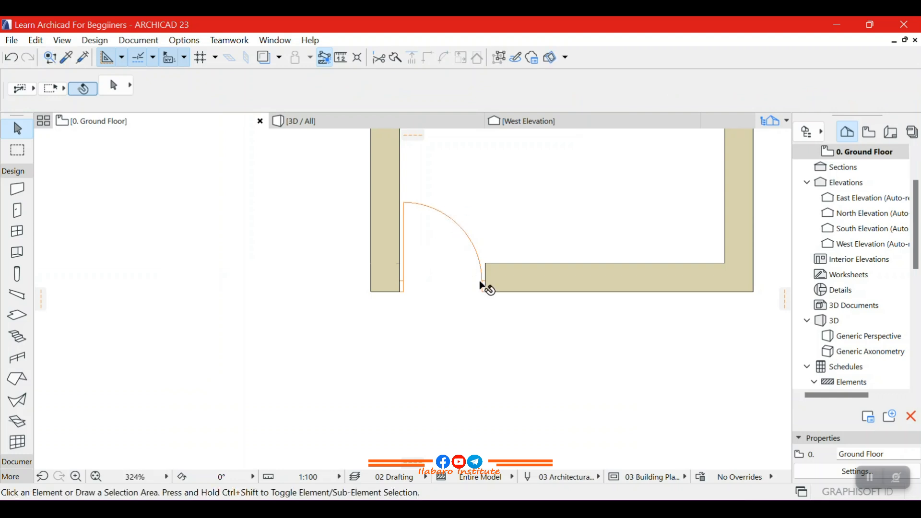
Step: Move the door 40 cm along the lower wall, away from the left wall's inner face, using its inner left jamb corner as reference
left_click(481, 284)
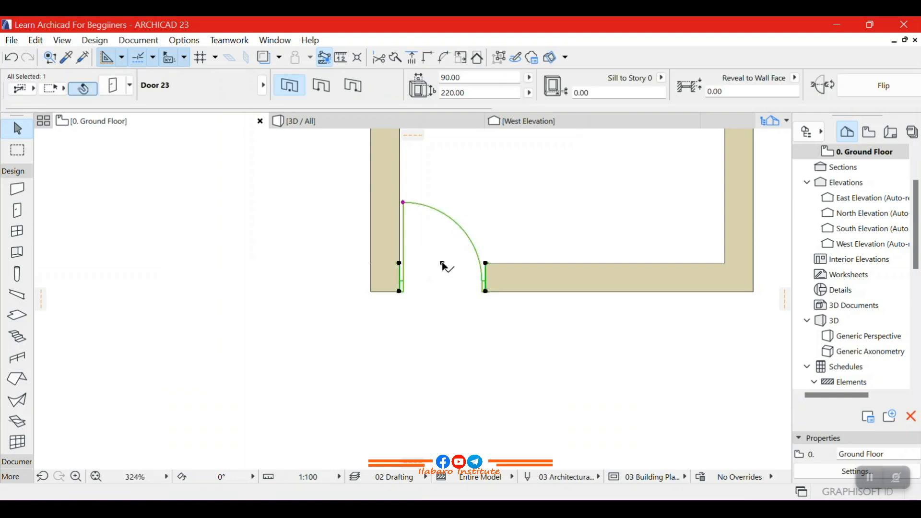
right_click(443, 265)
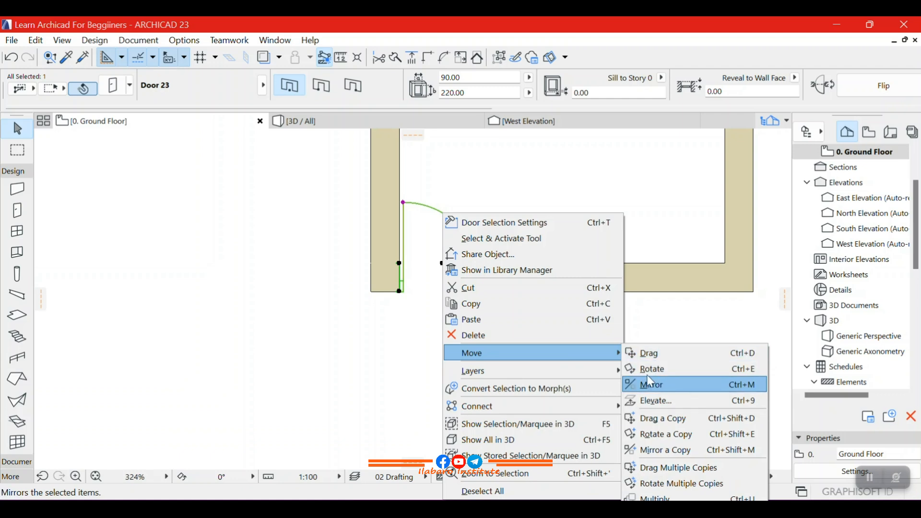
left_click(714, 355)
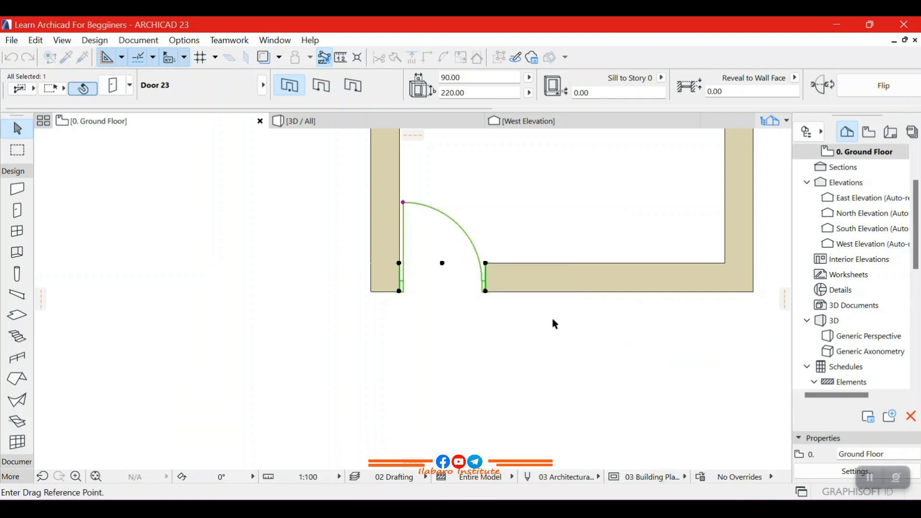
left_click(399, 263)
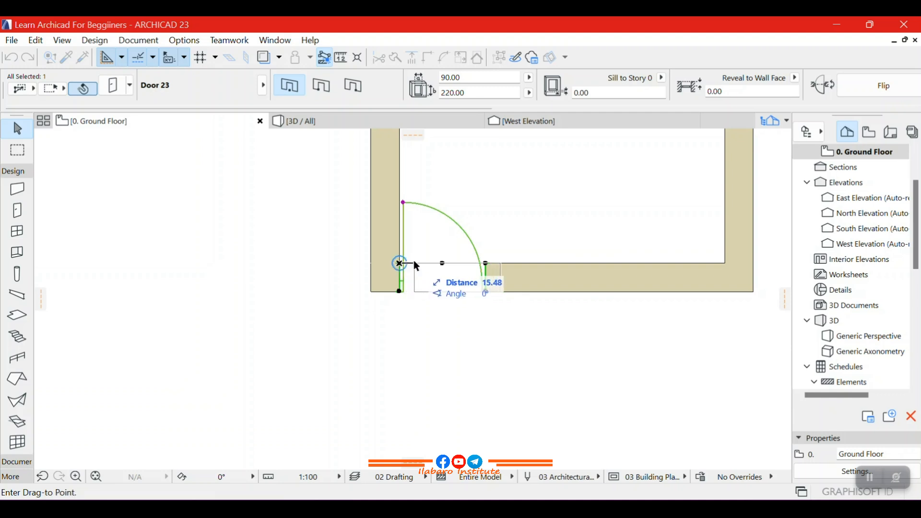
type("50")
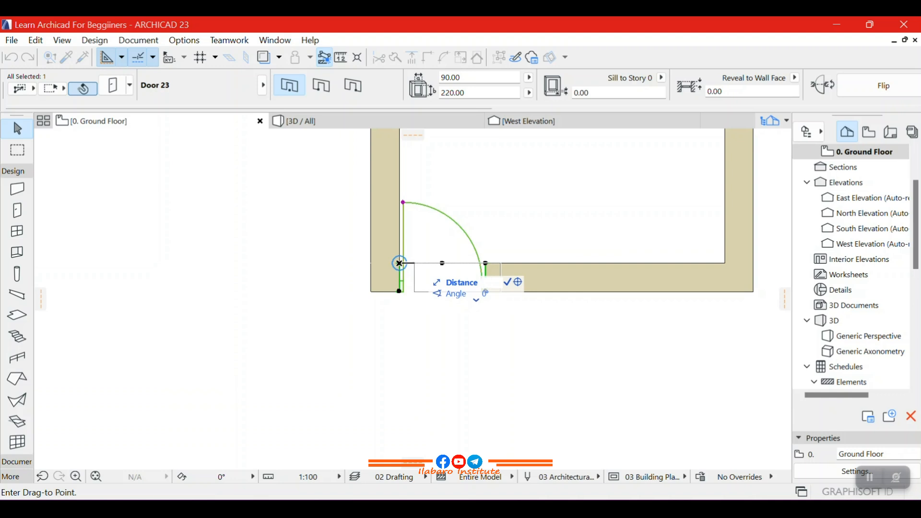
type("40")
key("Return")
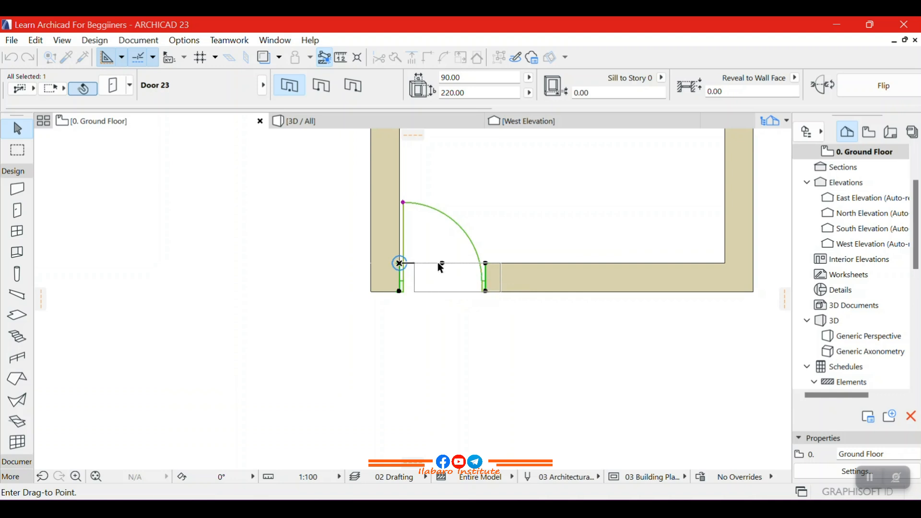
left_click(492, 328)
scroll(390, 283, "down", 3)
scroll(391, 286, "down", 1)
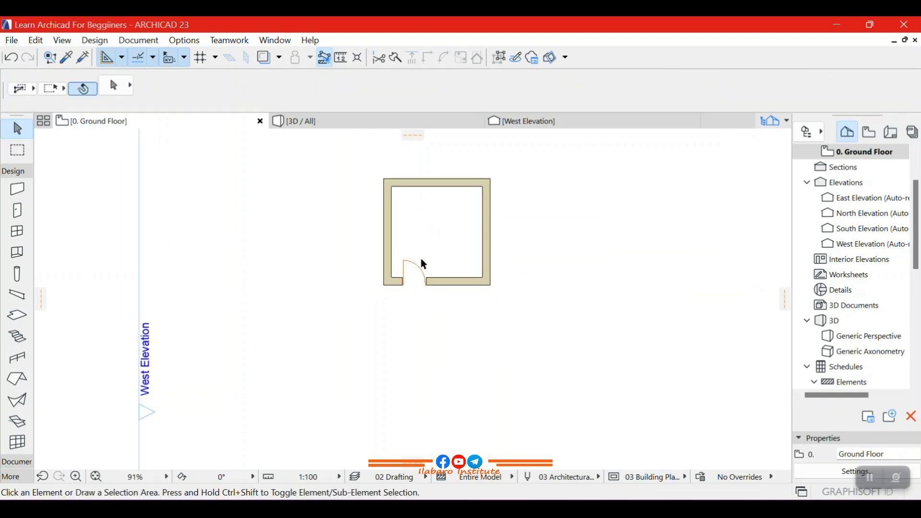
Step: Check the moved door in the 3D view against the Ground Floor plan and select the door in 3D
left_click(335, 121)
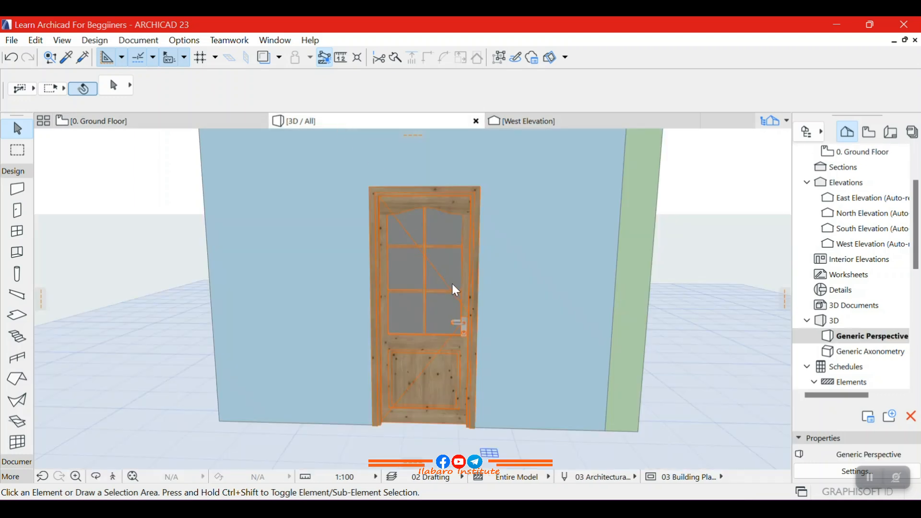
scroll(454, 290, "down", 4)
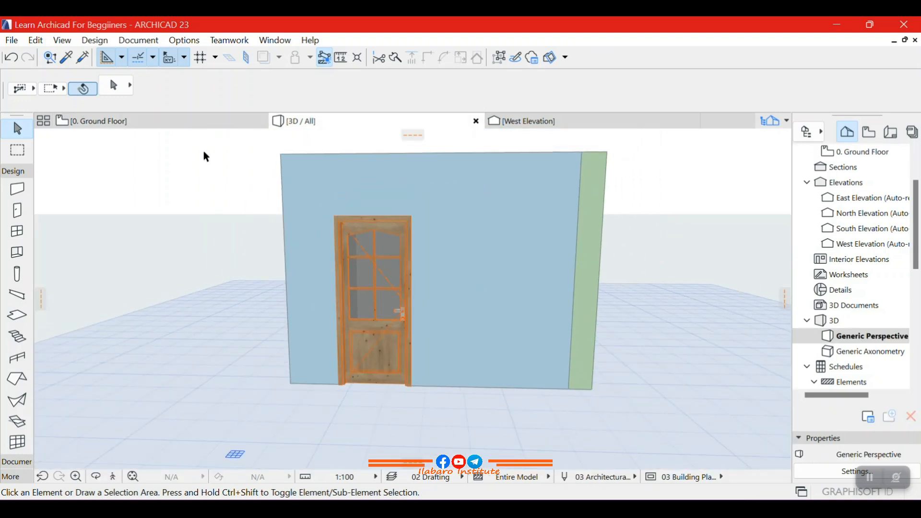
left_click(191, 121)
left_click(407, 263)
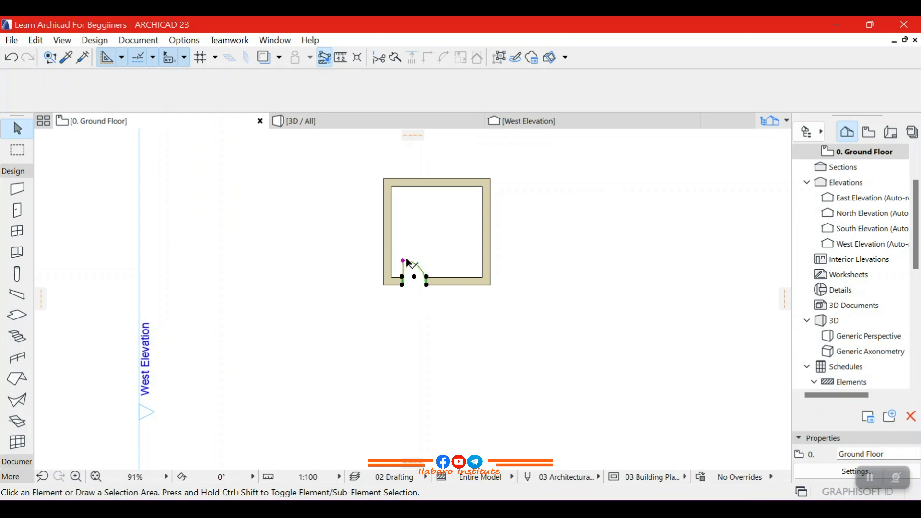
left_click(329, 123)
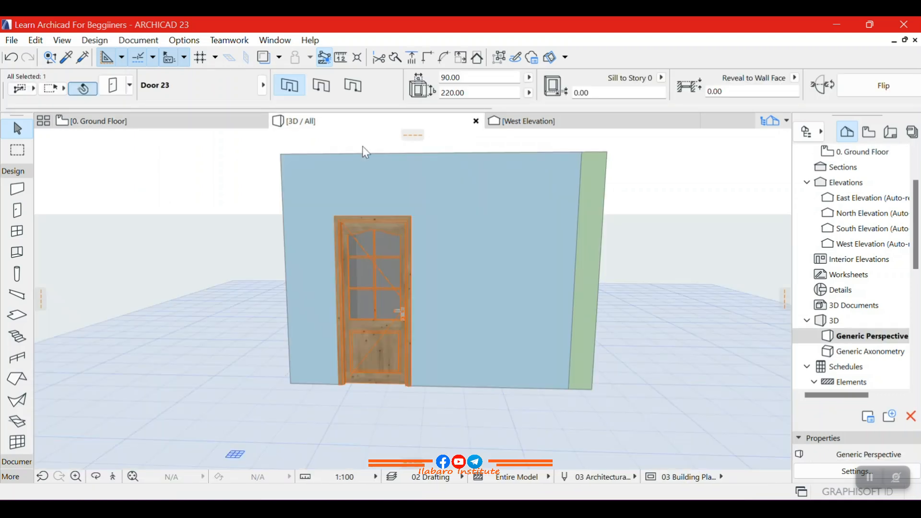
left_click(372, 262)
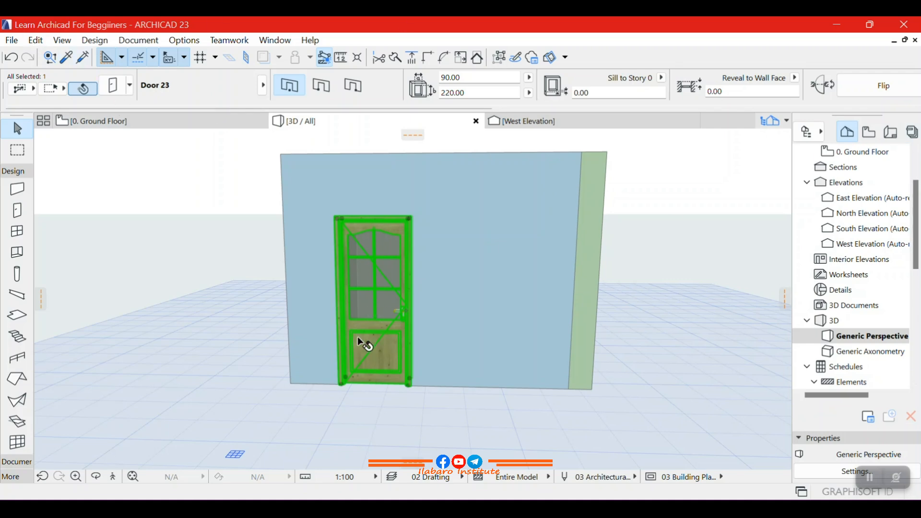
scroll(361, 342, "up", 3)
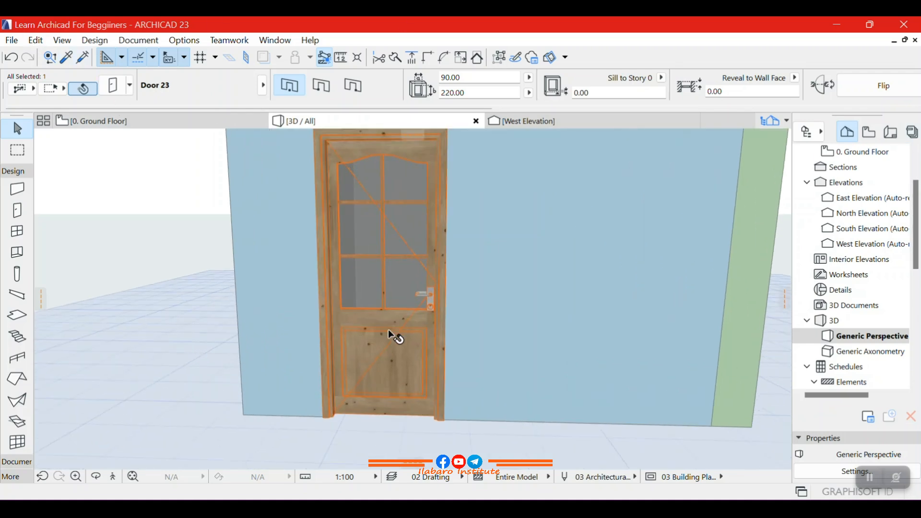
Step: Open the selected door's settings and bring up the Door Leaf Type options of the hinged door
double_click(392, 254)
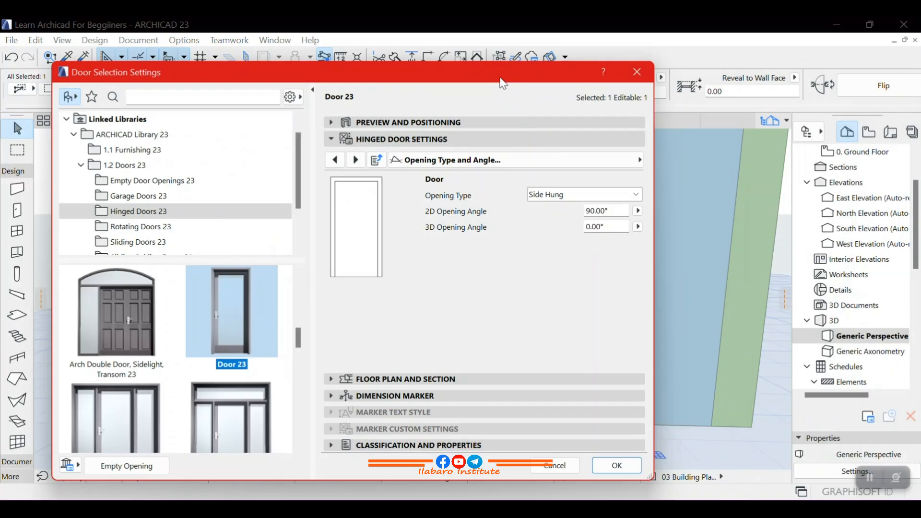
left_click_drag(501, 78, 389, 59)
left_click_drag(290, 70, 514, 69)
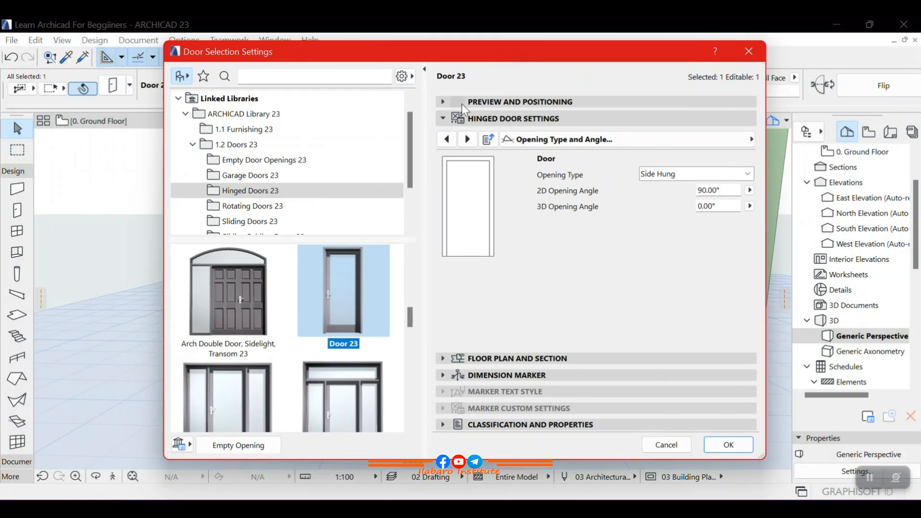
left_click(446, 139)
left_click(446, 139)
left_click(446, 140)
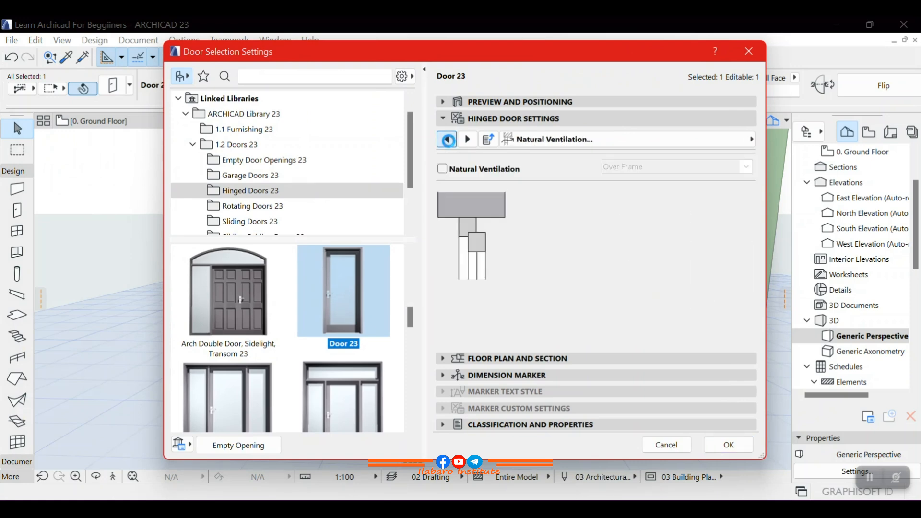
left_click(468, 140)
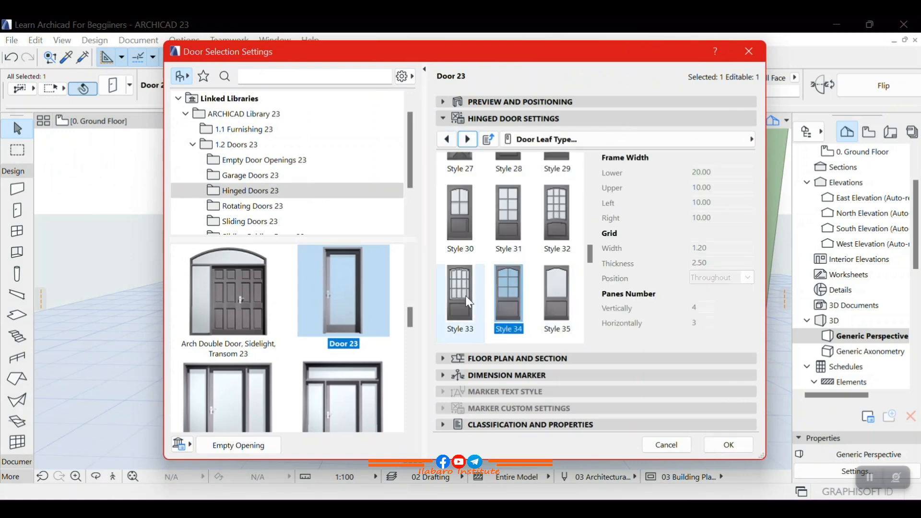
Step: Browse the leaf styles, choose Style 38 for the door leaf and apply the settings
scroll(494, 290, "up", 3)
scroll(500, 283, "up", 20)
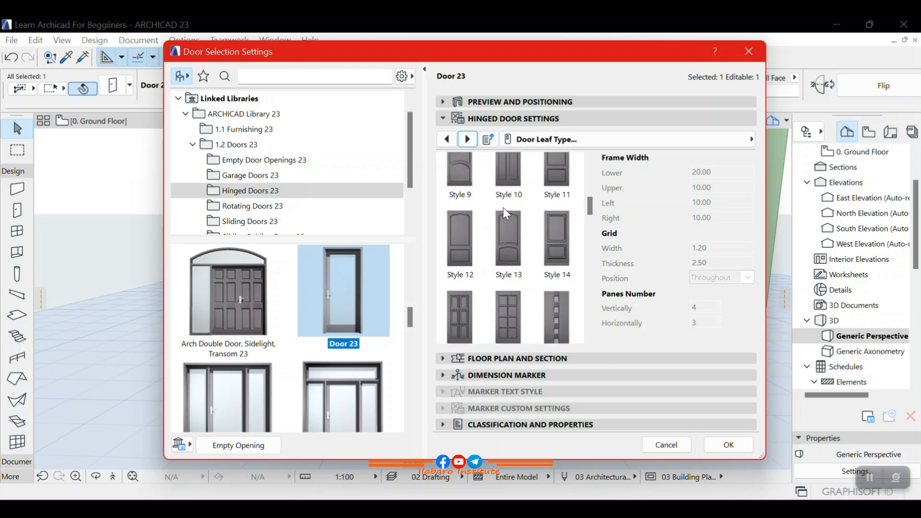
scroll(496, 220, "down", 20)
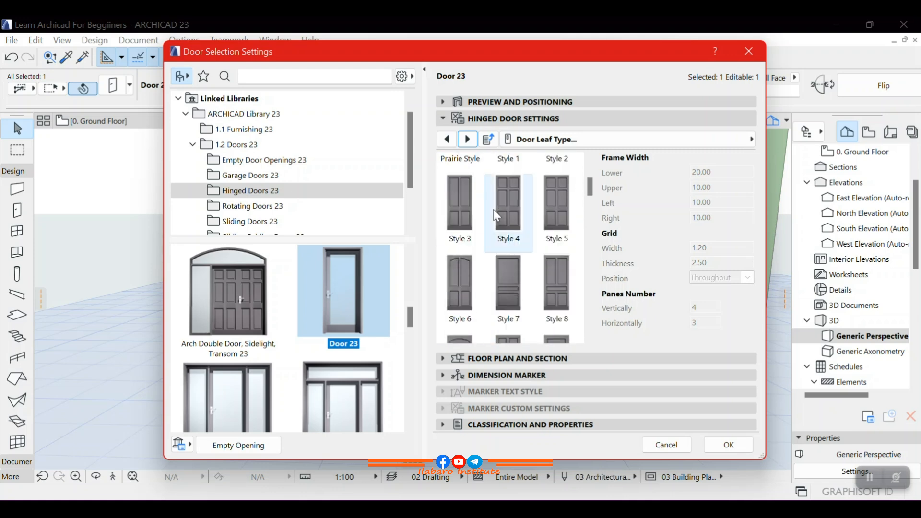
scroll(497, 230, "down", 9)
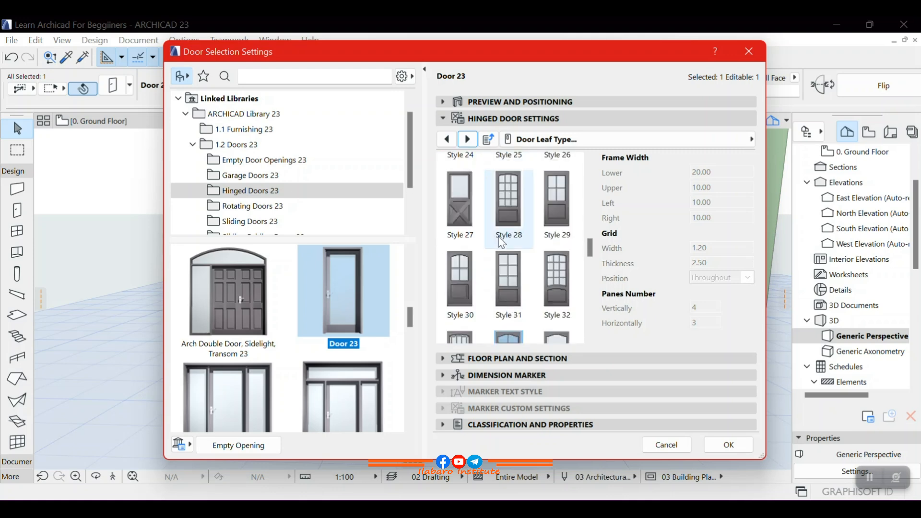
scroll(508, 294, "down", 4)
left_click(556, 225)
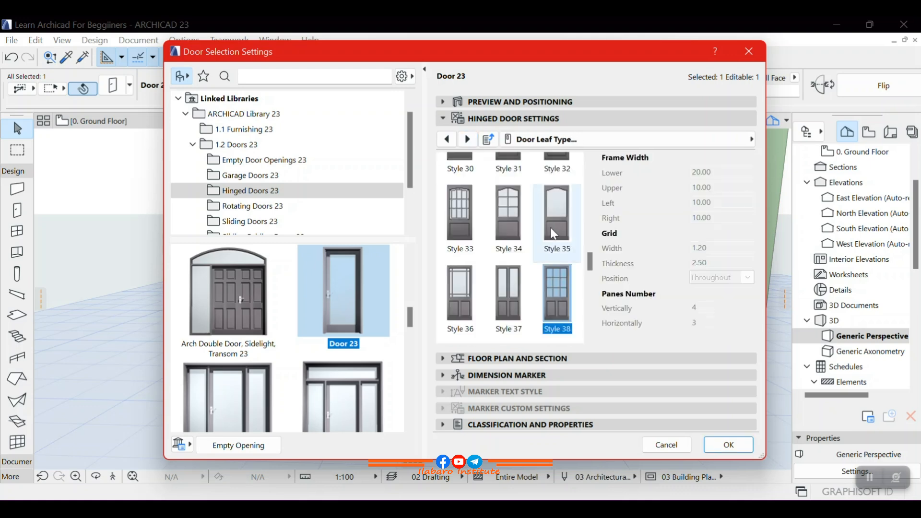
left_click(738, 447)
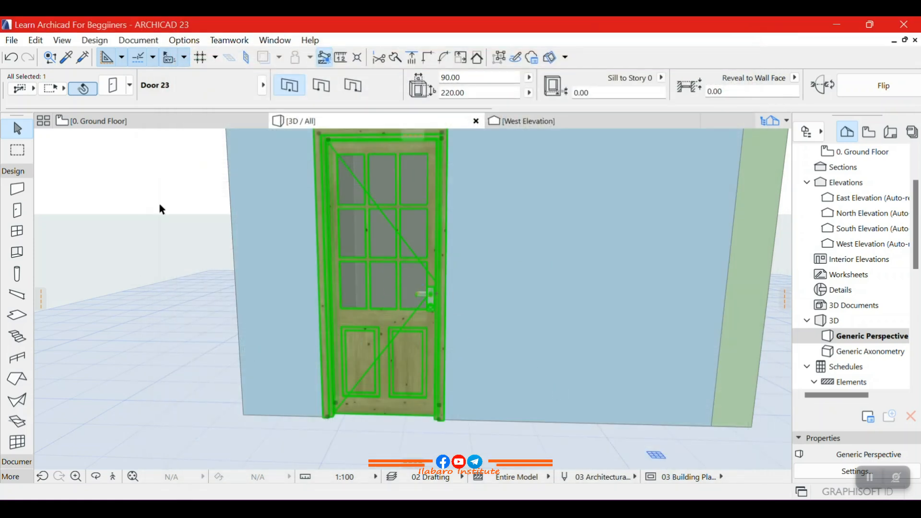
Step: Reopen the selected door's settings and bring up the Model Attributes options of the hinged door
left_click(114, 84)
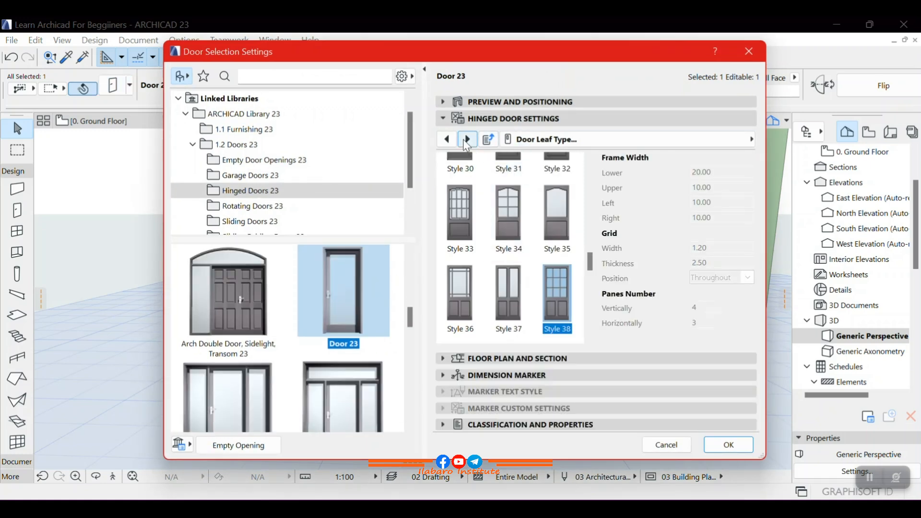
left_click(466, 140)
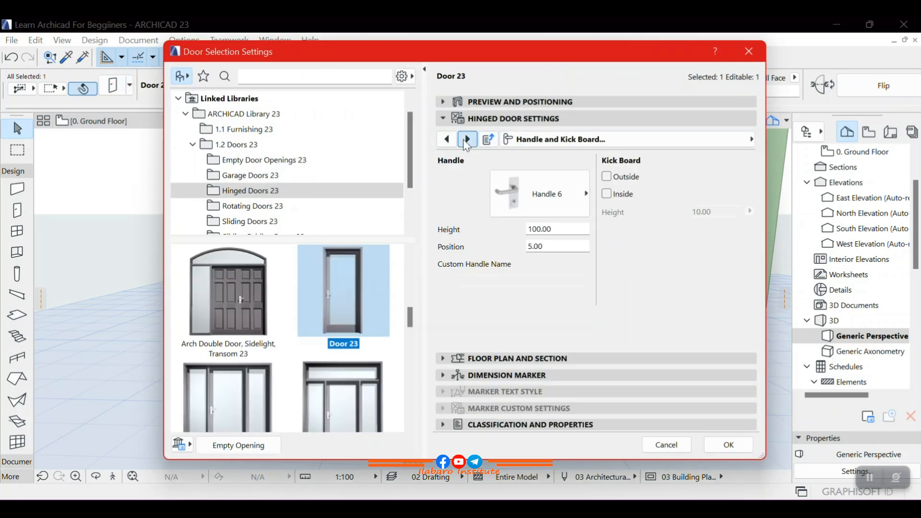
left_click(467, 139)
left_click(467, 139)
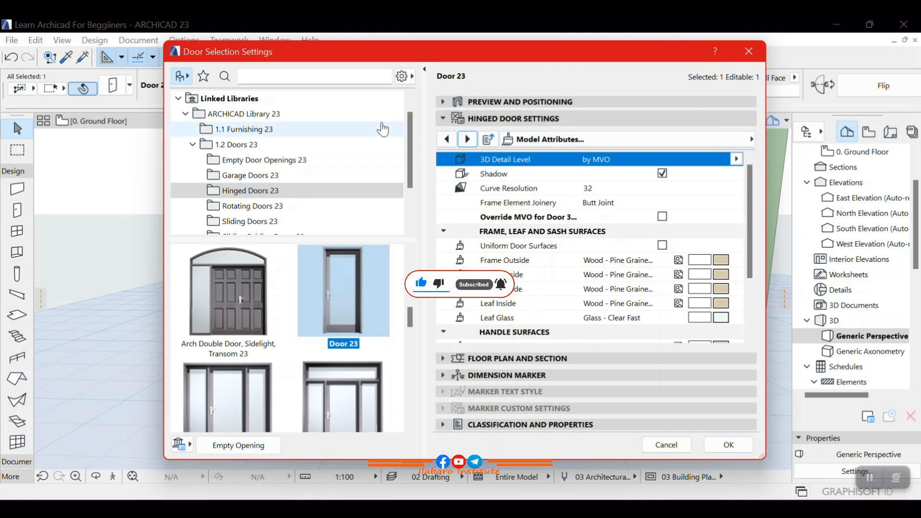
left_click(447, 121)
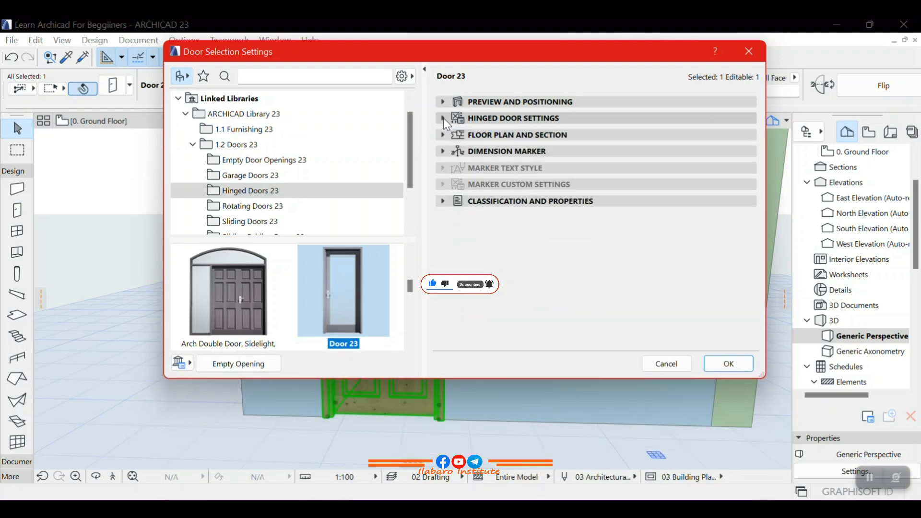
left_click(444, 118)
left_click(447, 140)
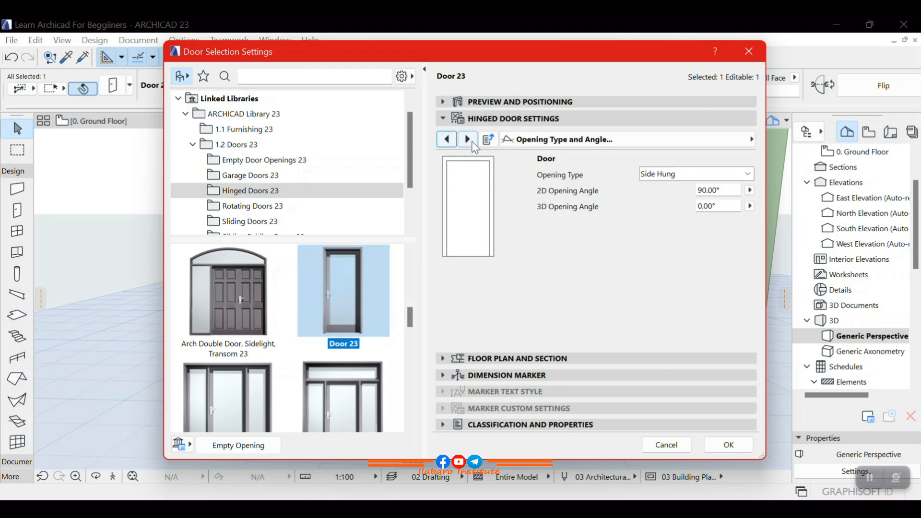
left_click(470, 140)
left_click(469, 140)
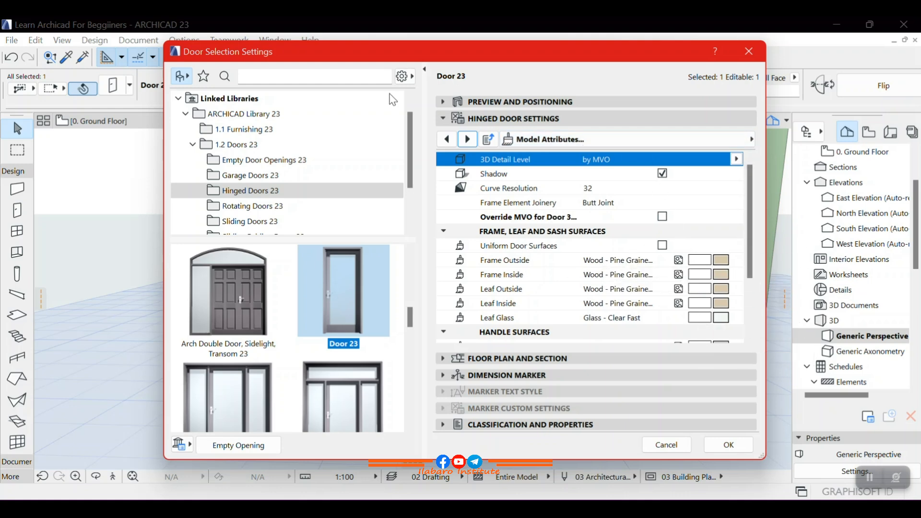
Step: Set the door's Frame Outside surface to Metal - Aluminium, turn on Uniform Door Surfaces and apply the settings
left_click_drag(381, 45, 641, 43)
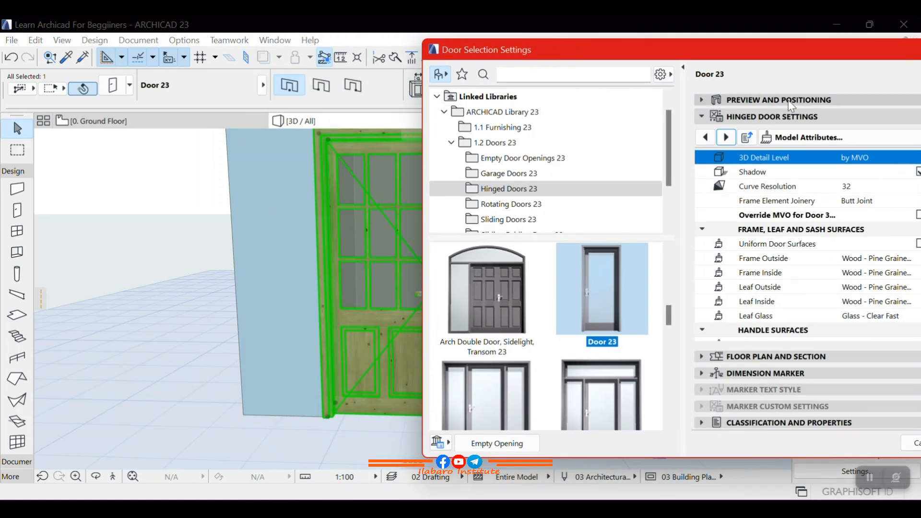
left_click_drag(767, 51, 448, 54)
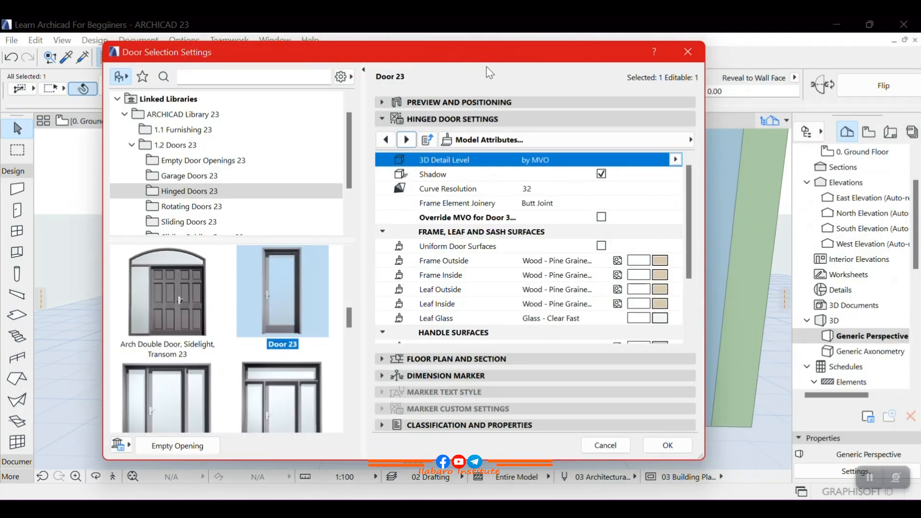
scroll(688, 232, "down", 1)
left_click(670, 237)
left_click(675, 233)
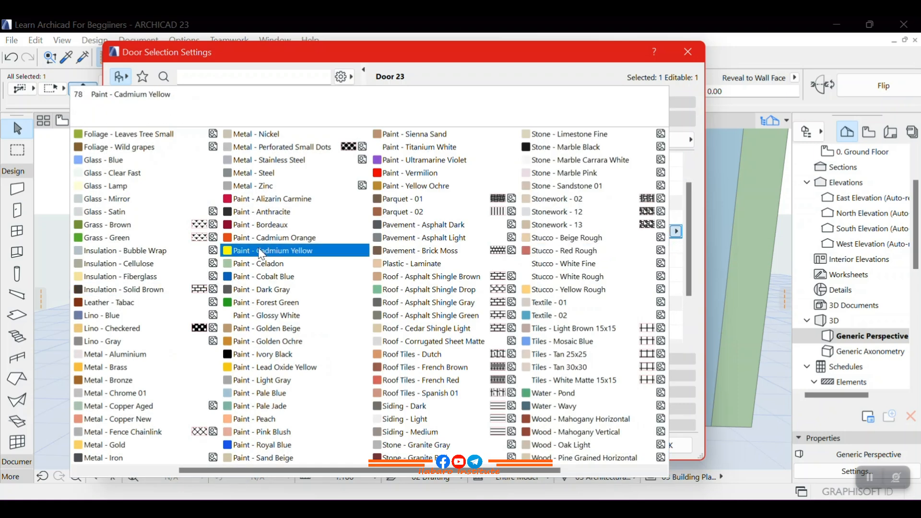
scroll(265, 206, "up", 2)
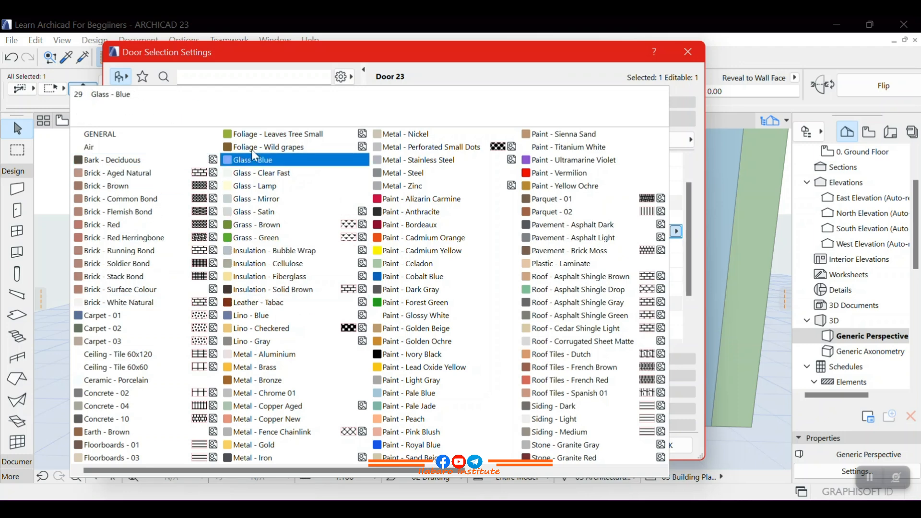
left_click(294, 359)
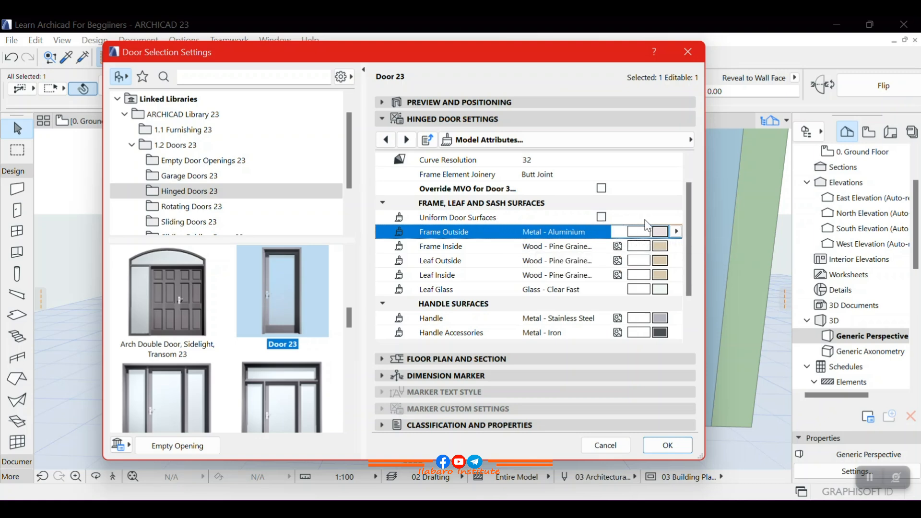
left_click(602, 217)
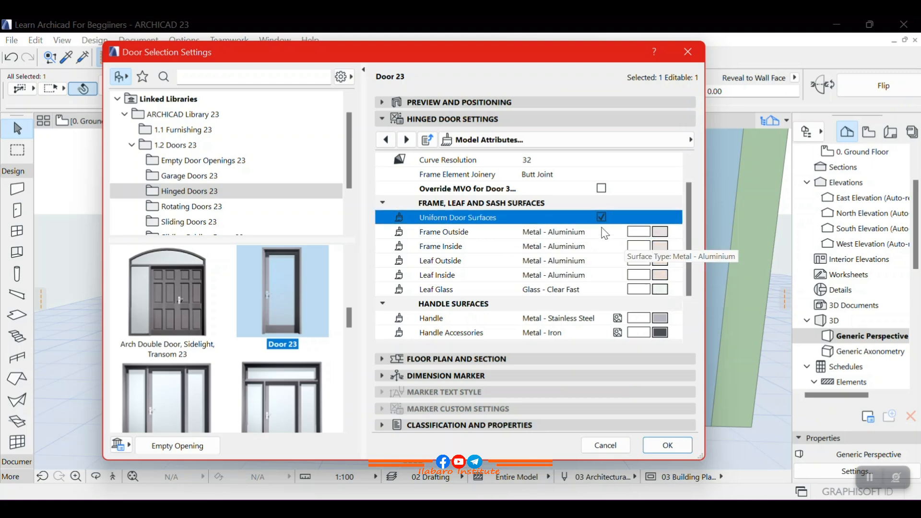
left_click(678, 447)
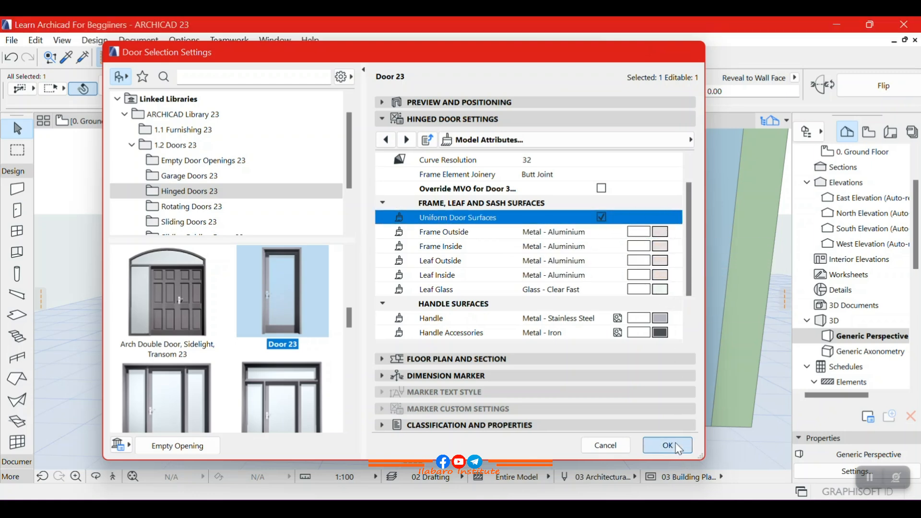
Step: Inspect the door's aluminium surfaces in 3D with the door deselected, and reopen the door's settings
scroll(481, 289, "down", 2)
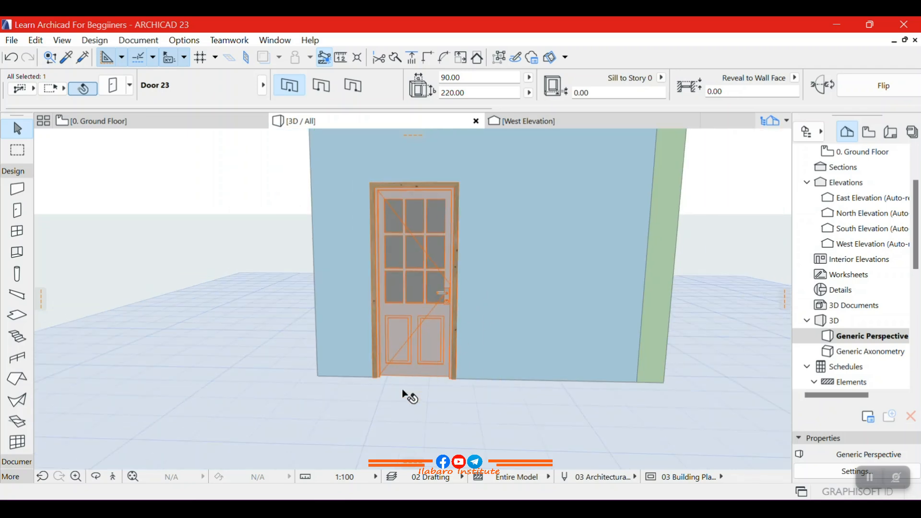
mouse_move(399, 412)
left_mouse_down()
mouse_move(395, 356)
mouse_move(431, 331)
mouse_move(410, 402)
left_mouse_up()
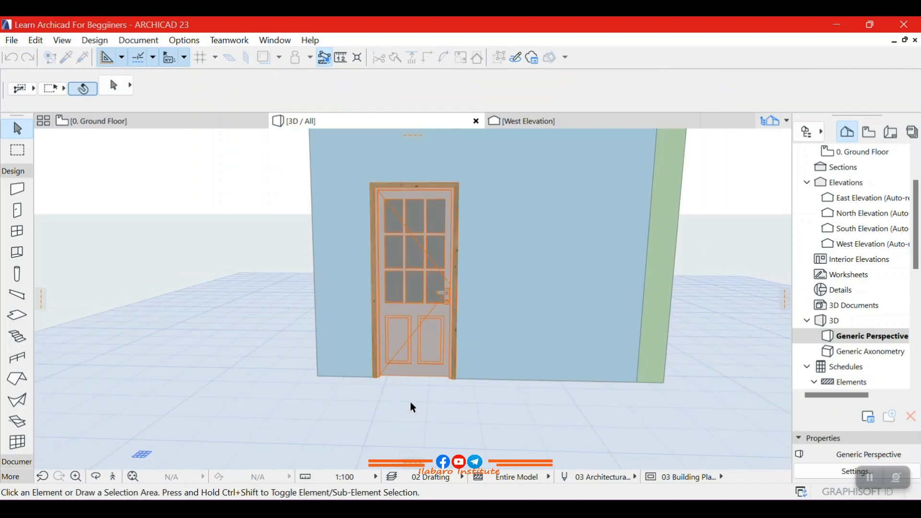
scroll(427, 289, "up", 4)
scroll(408, 307, "down", 1)
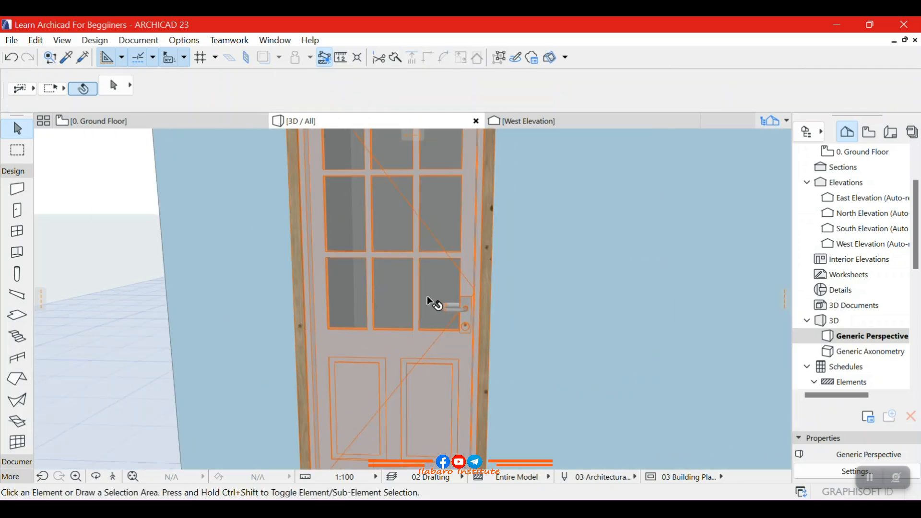
scroll(385, 313, "down", 1)
scroll(475, 268, "down", 1)
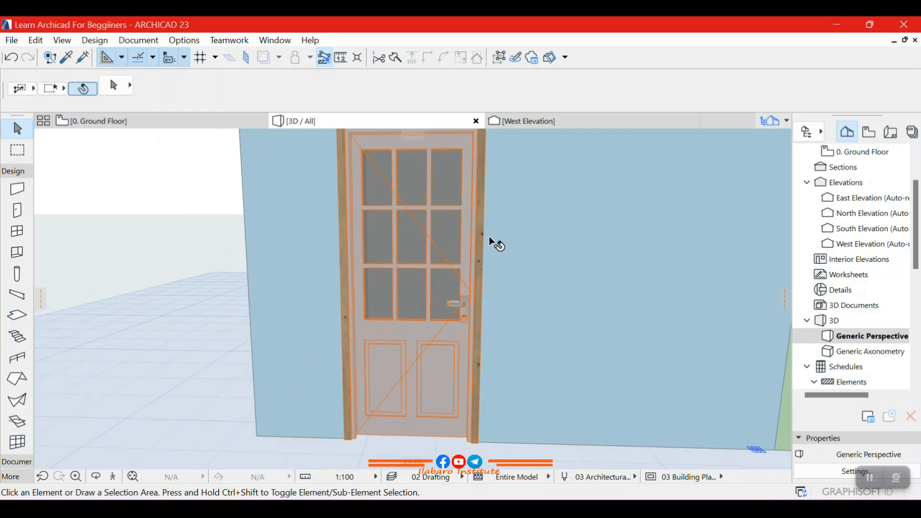
left_click(410, 245)
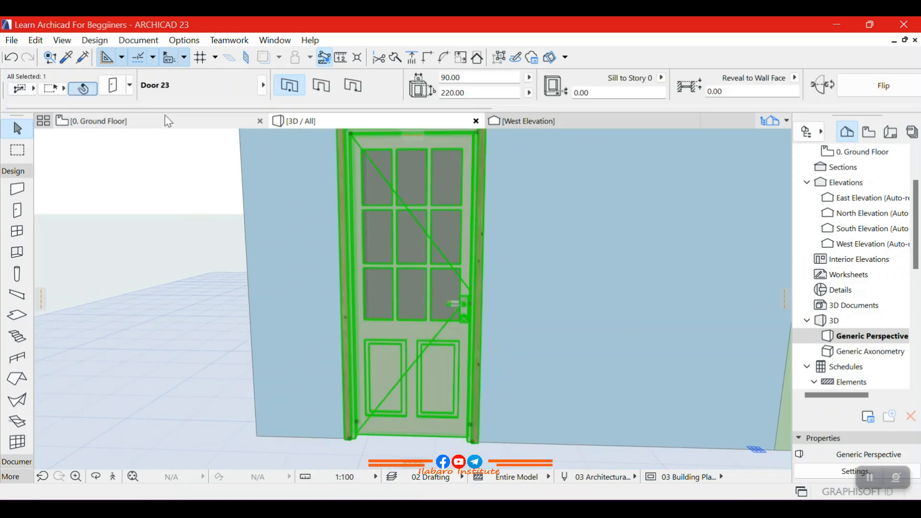
key("ctrl+t")
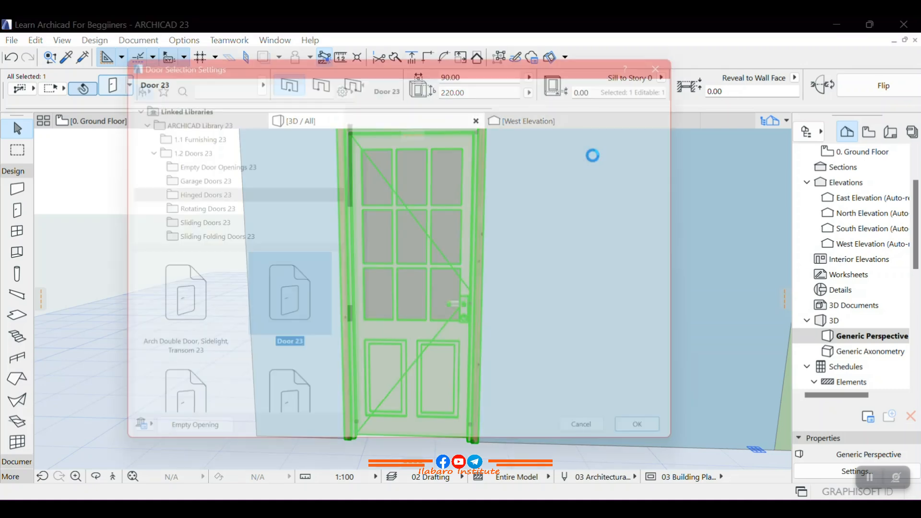
Step: Set the door's Leaf Glass surface to Glass - Blue in the Model Attributes options
scroll(662, 302, "down", 2)
scroll(662, 302, "down", 1)
scroll(662, 300, "up", 3)
scroll(662, 293, "down", 2)
scroll(663, 293, "down", 2)
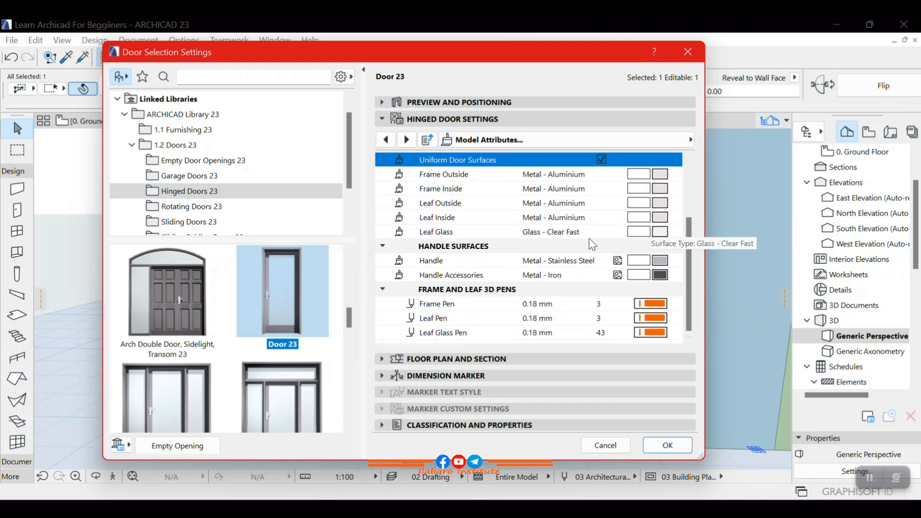
left_click(661, 233)
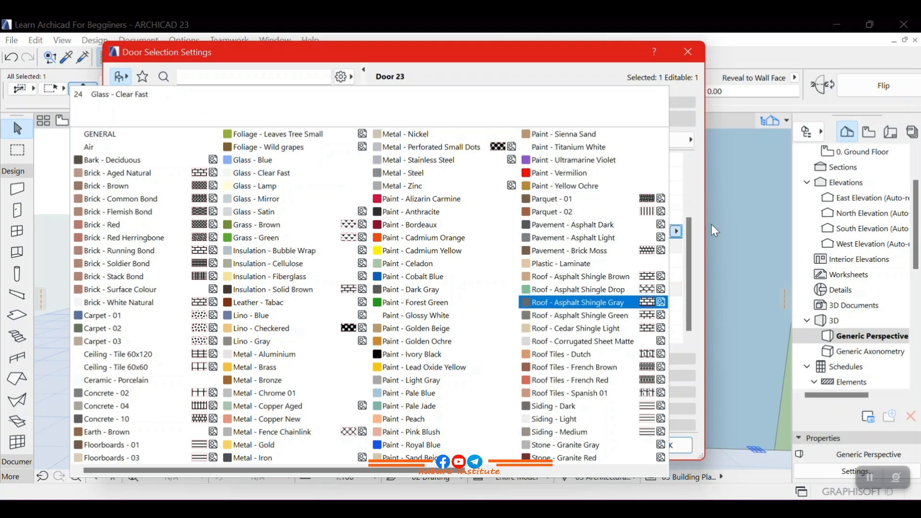
left_click(281, 162)
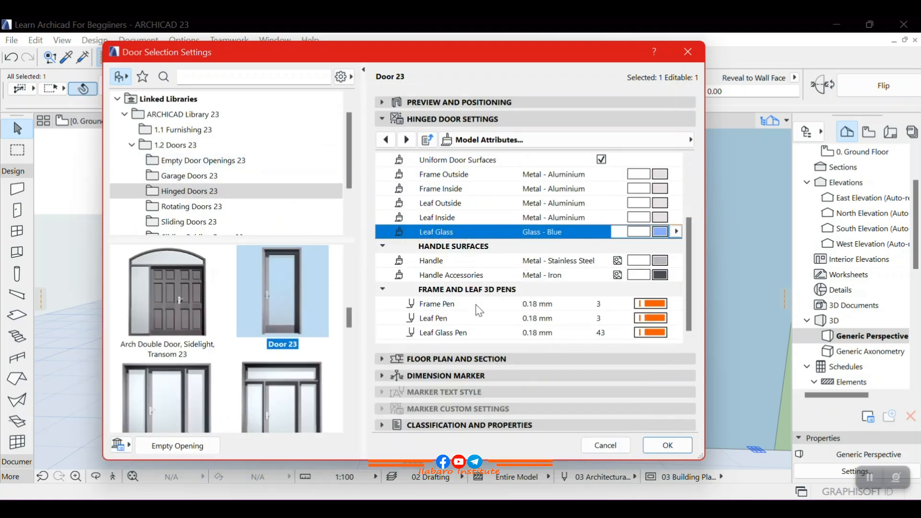
Step: Try pen 18 for the door's Frame Pen and pen 19 for its Leaf Pen
left_click(656, 305)
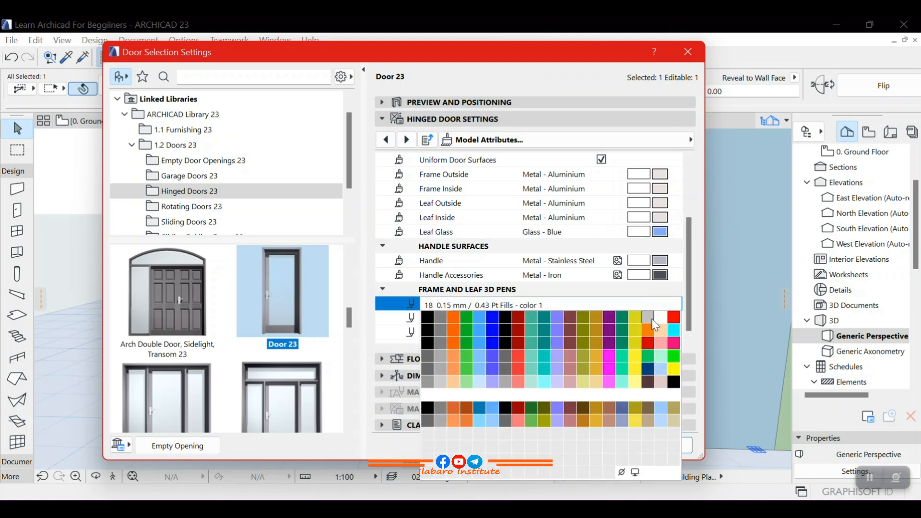
left_click(652, 318)
left_click(651, 319)
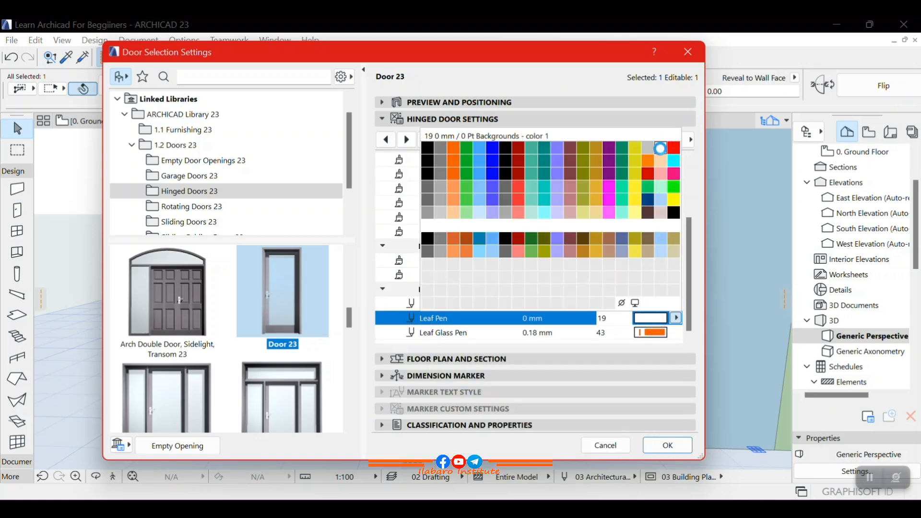
left_click(660, 148)
Step: Set the Leaf Glass Pen to 199, the Leaf Pen to 198 and the Frame Pen to 197, and apply the settings
left_click(651, 332)
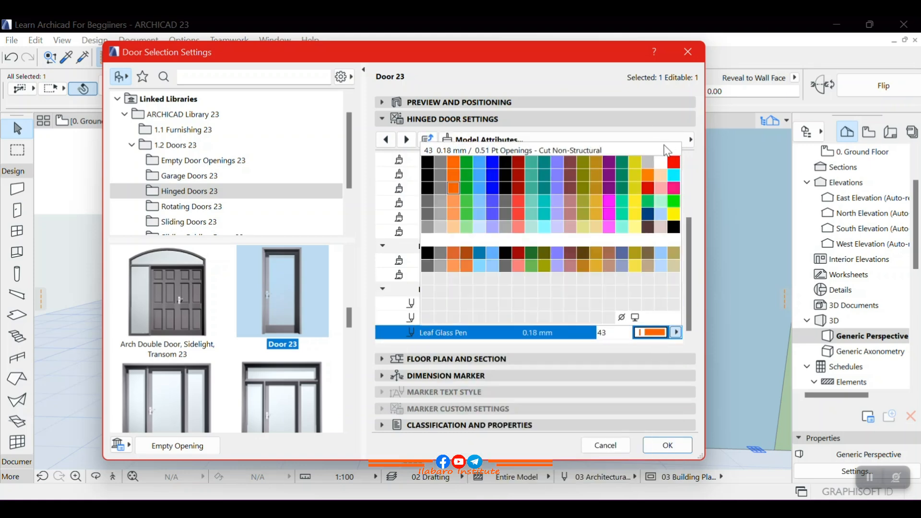
left_click(660, 280)
left_click(652, 318)
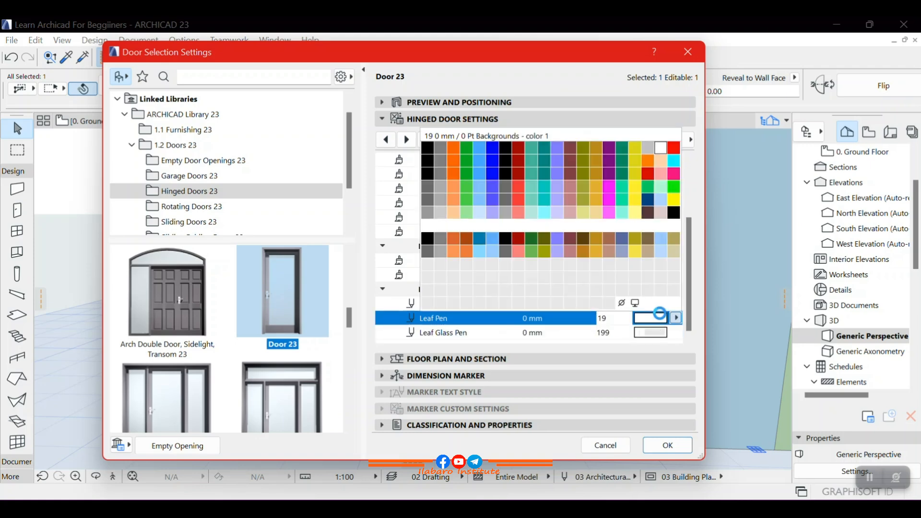
left_click(648, 264)
left_click(658, 304)
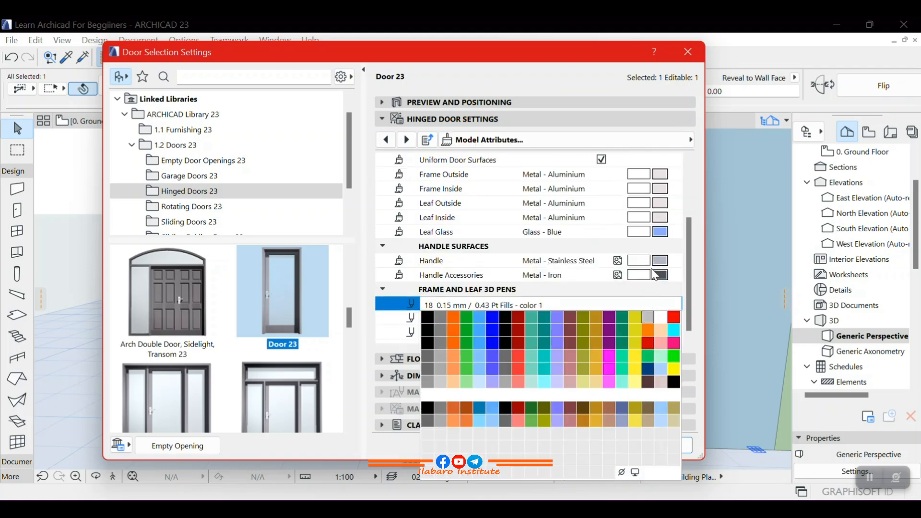
left_click(632, 435)
left_click(664, 442)
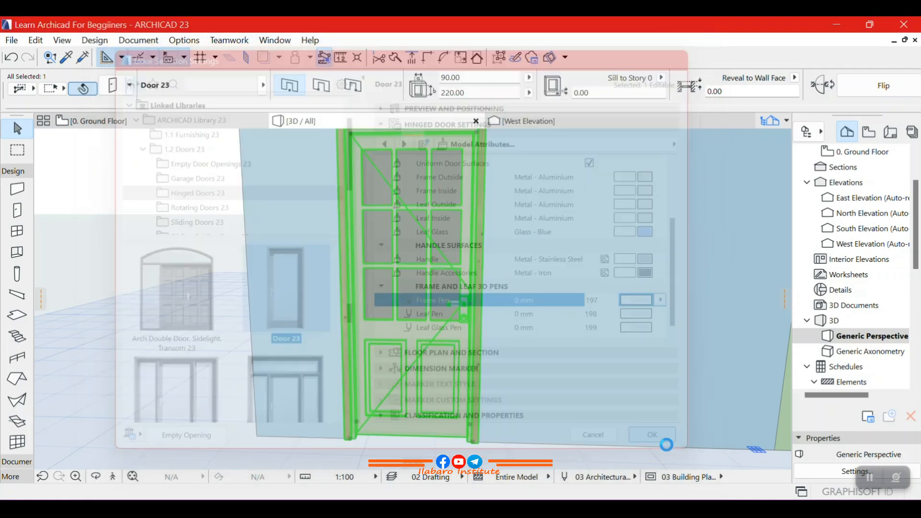
Step: Examine the blue-glazed door from an angle in 3D, and select it to bring up its settings
scroll(465, 285, "down", 3)
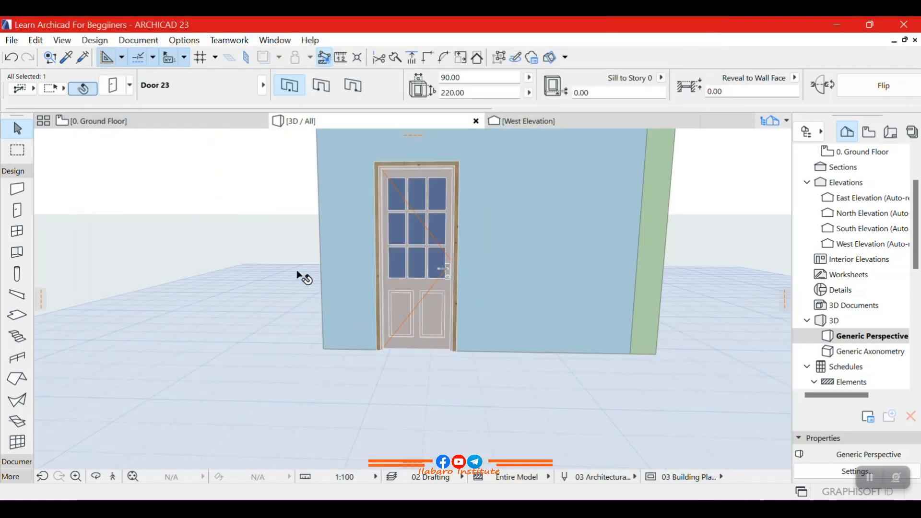
left_click(300, 381)
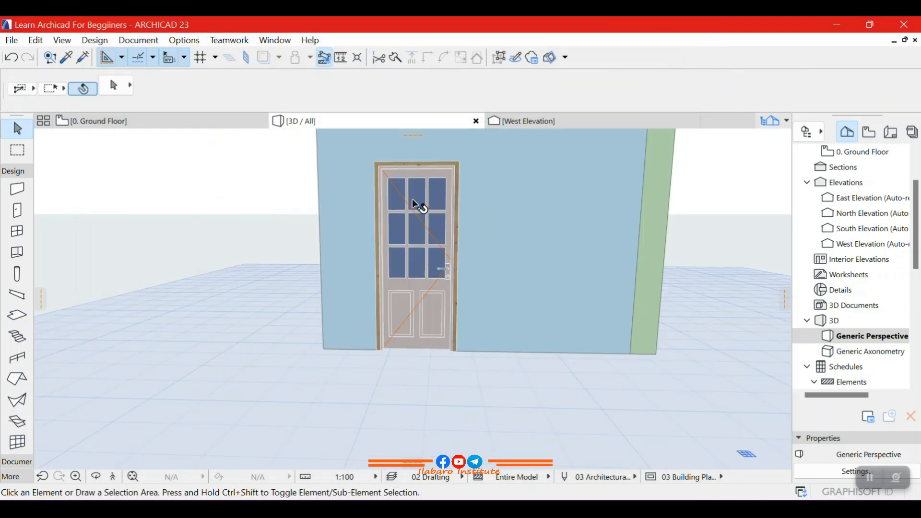
scroll(412, 198, "up", 2)
left_click(96, 477)
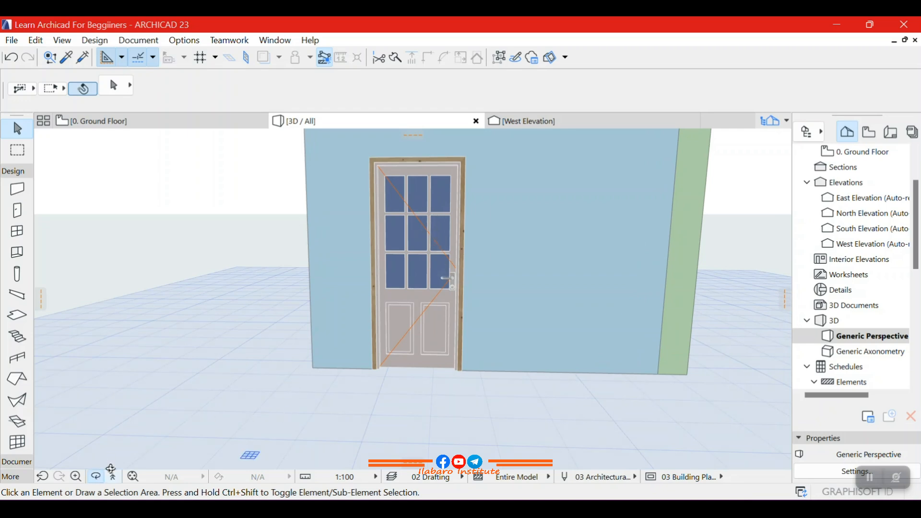
left_click_drag(232, 376, 453, 218)
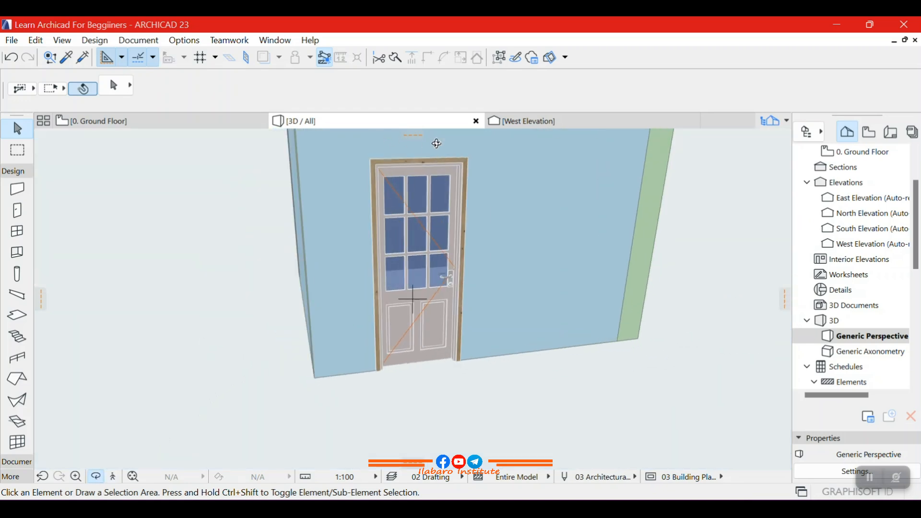
key("Escape")
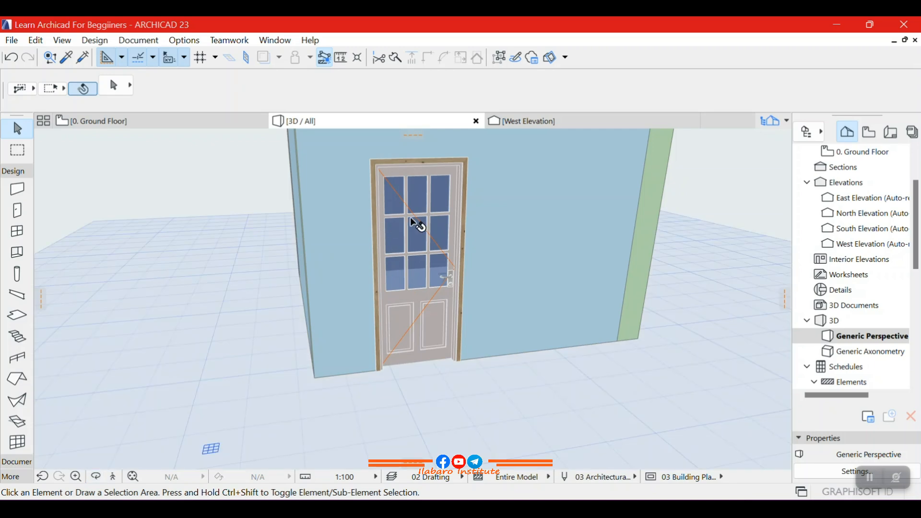
left_click(411, 220)
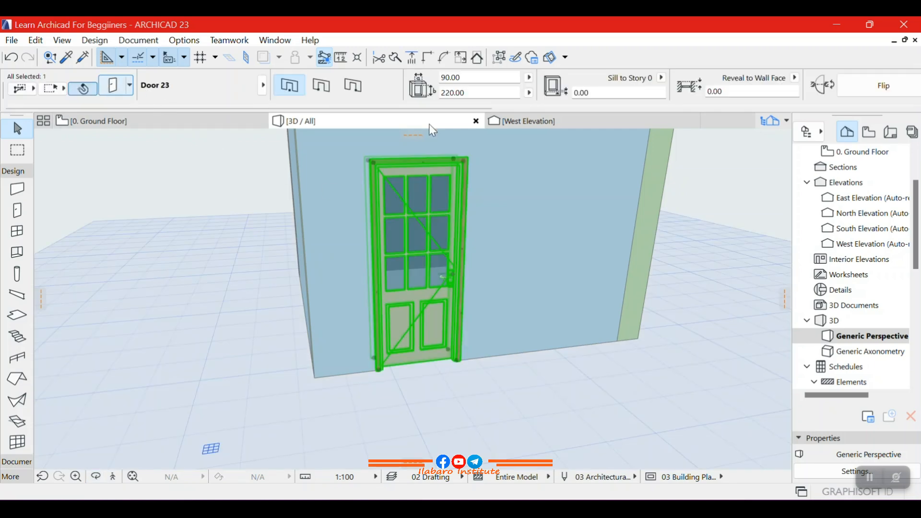
key("ctrl+t")
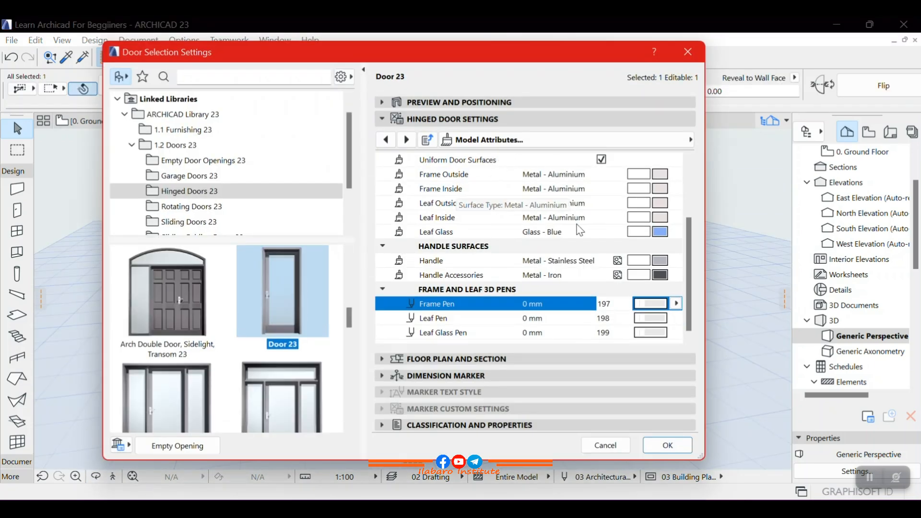
Step: Go through the hinged door's settings pages up to the Model Attributes options for the casing surfaces
scroll(580, 230, "up", 3)
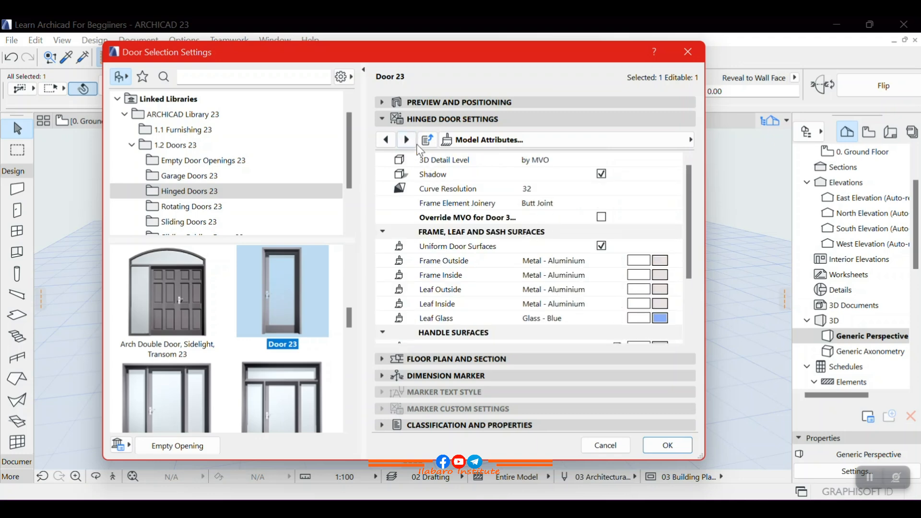
left_click(411, 142)
left_click(411, 143)
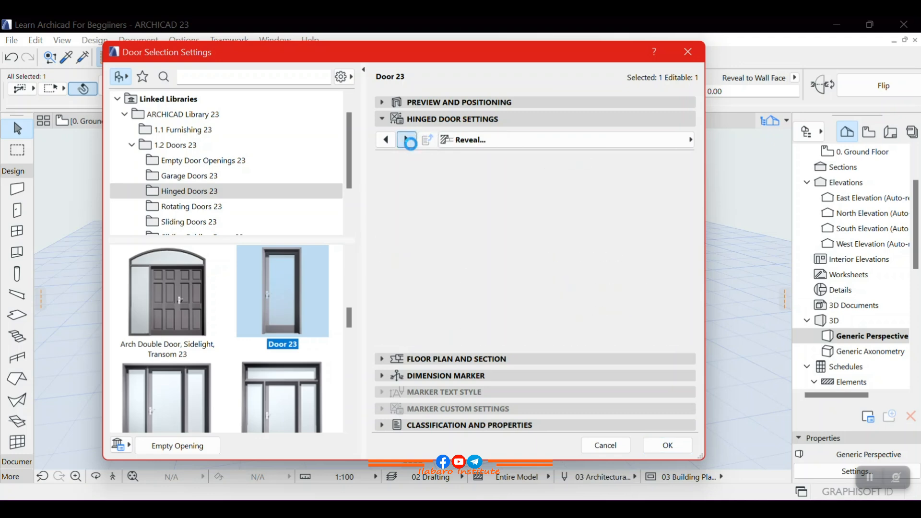
left_click(407, 140)
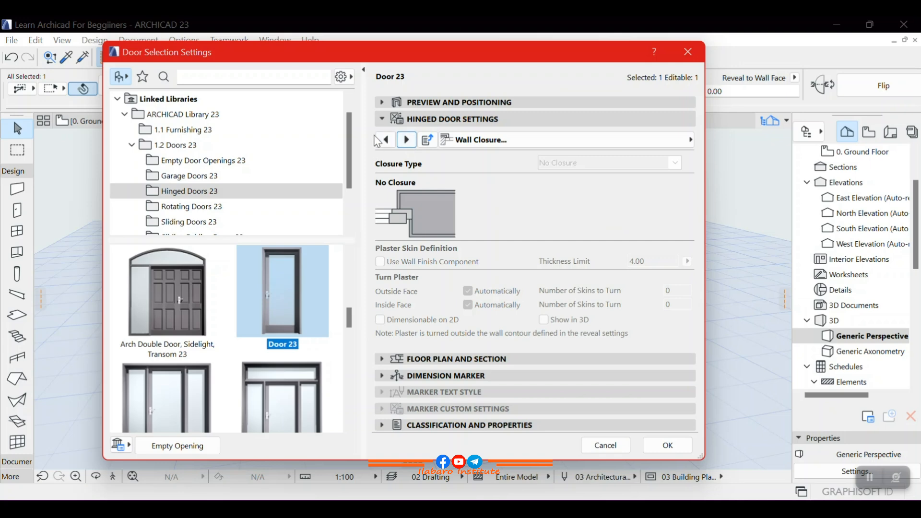
left_click(379, 140)
left_click(406, 140)
left_click(406, 140)
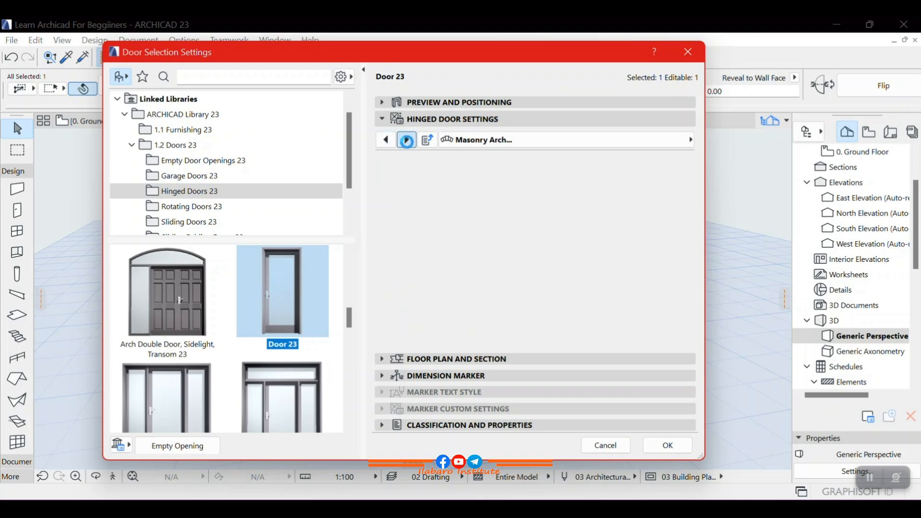
left_click(407, 140)
left_click(407, 140)
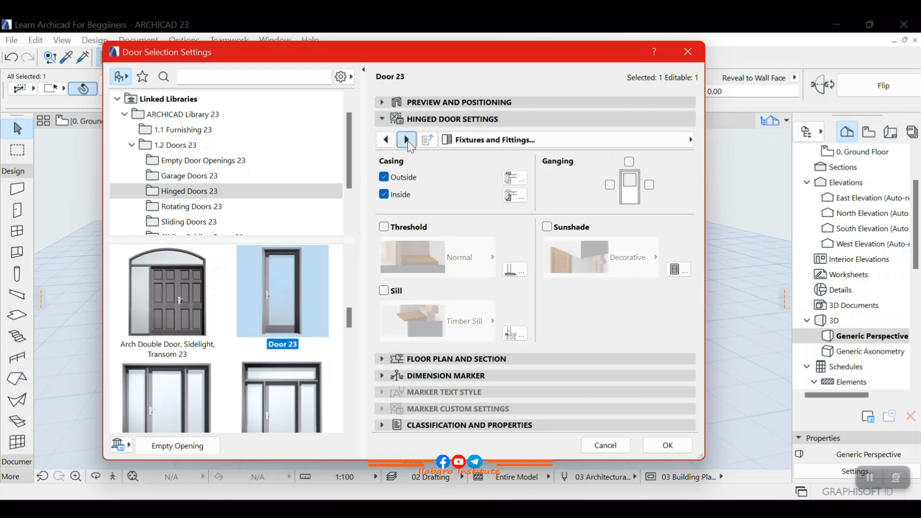
left_click(407, 140)
left_click(407, 140)
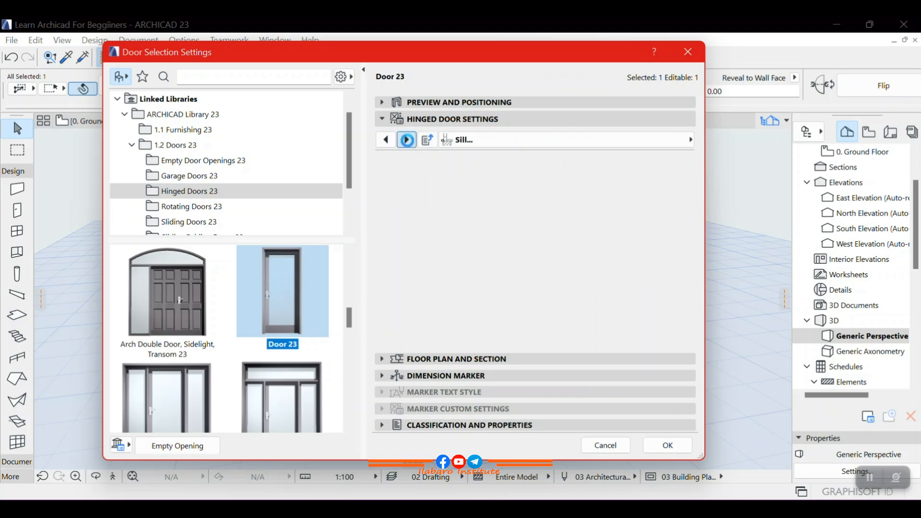
left_click(407, 140)
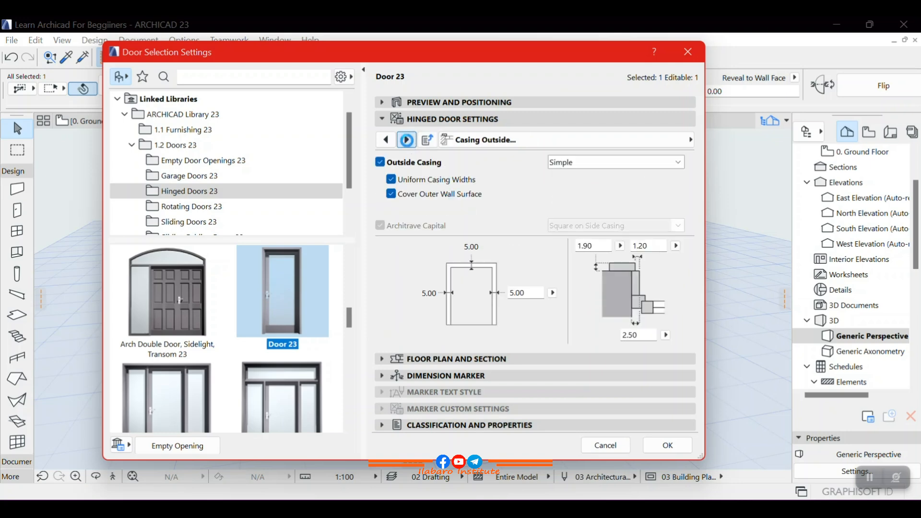
left_click(407, 140)
left_click(407, 140)
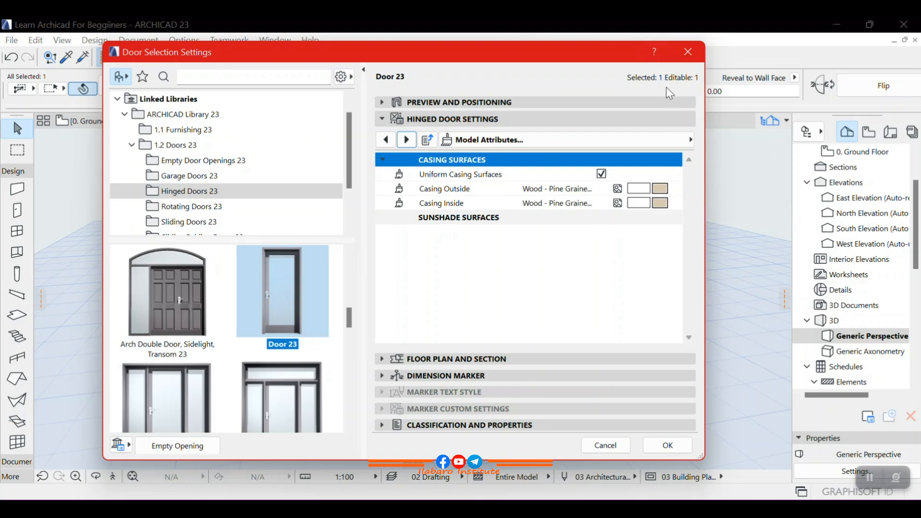
Step: Check the door's casing in the 3D view and set its Casing Outside surface to Metal - Aluminium
left_click_drag(555, 47, 920, 76)
left_click(212, 283)
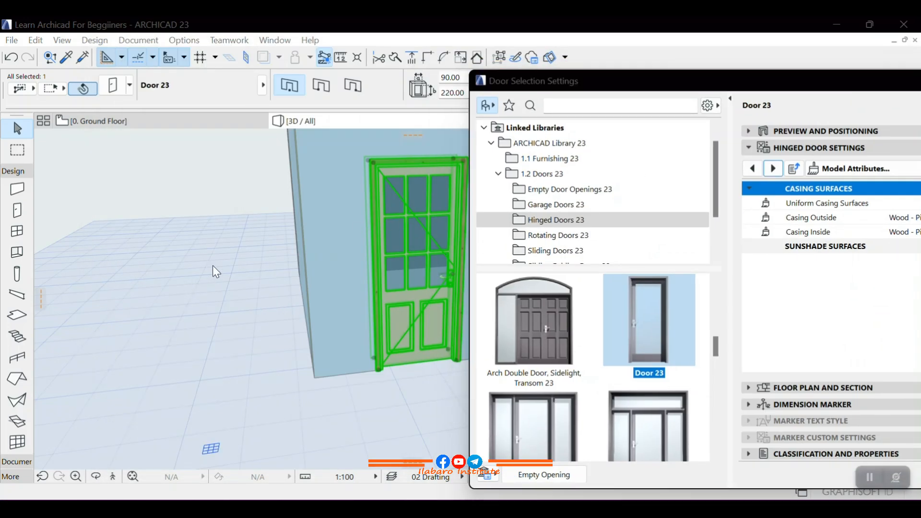
left_click_drag(739, 80, 246, 48)
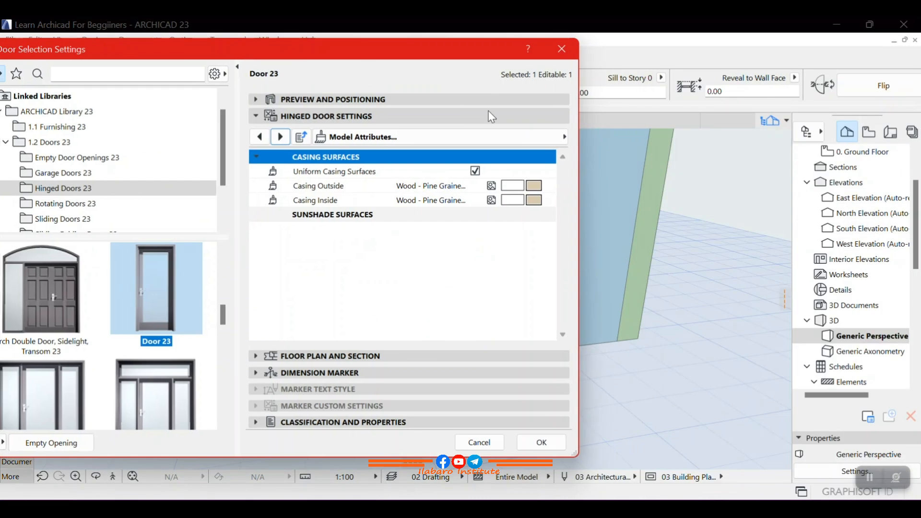
left_click(530, 186)
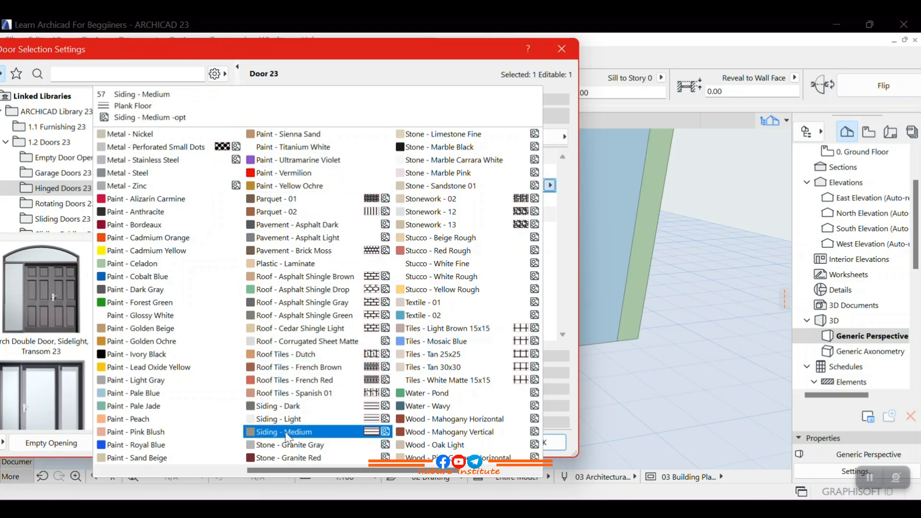
scroll(212, 290, "up", 2)
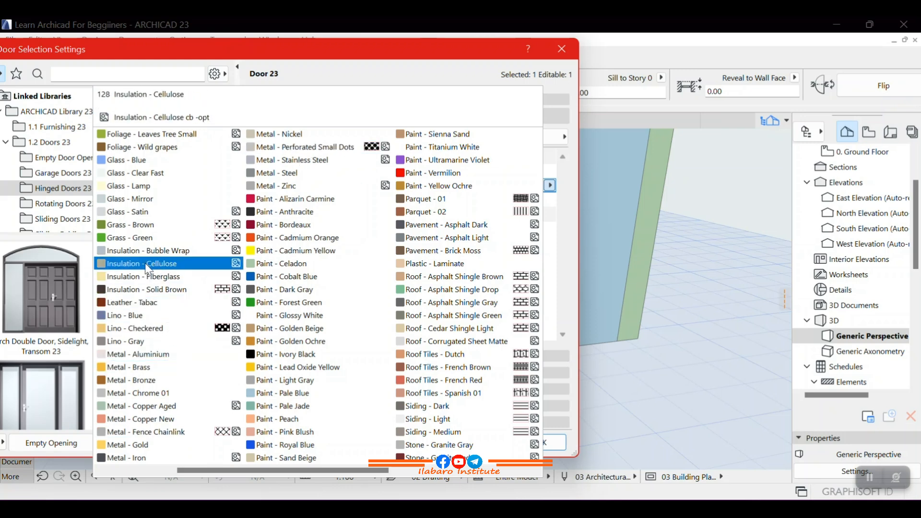
left_click(152, 354)
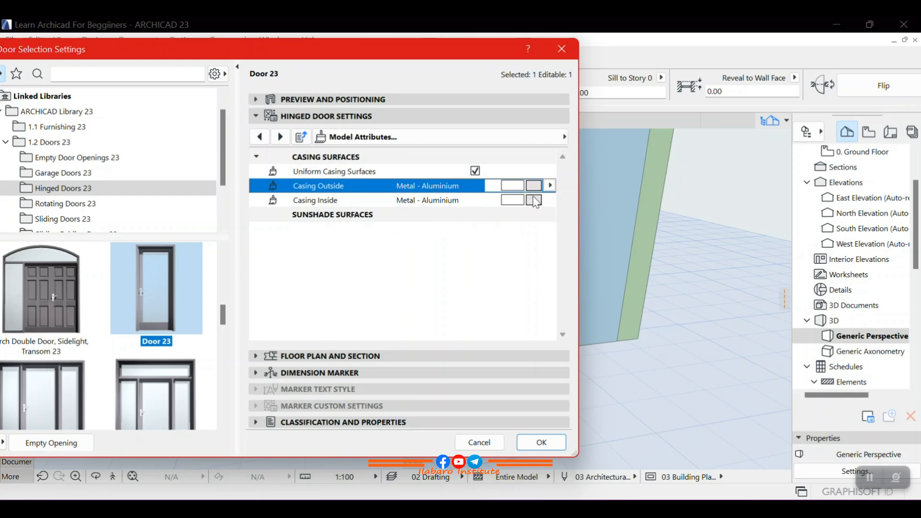
Step: Set the door's Casing Inside surface to Metal - Aluminium, apply the settings and deselect the door
left_click(551, 199)
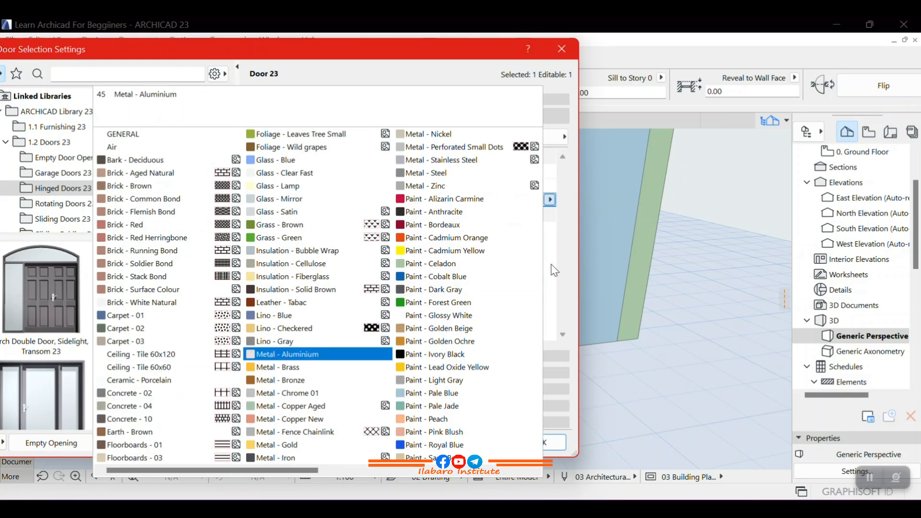
left_click(287, 354)
left_click(541, 442)
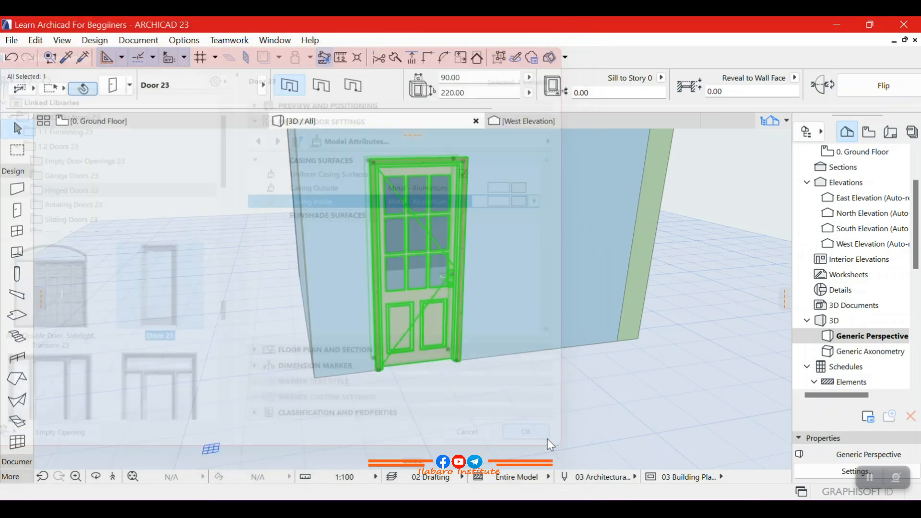
left_click(515, 402)
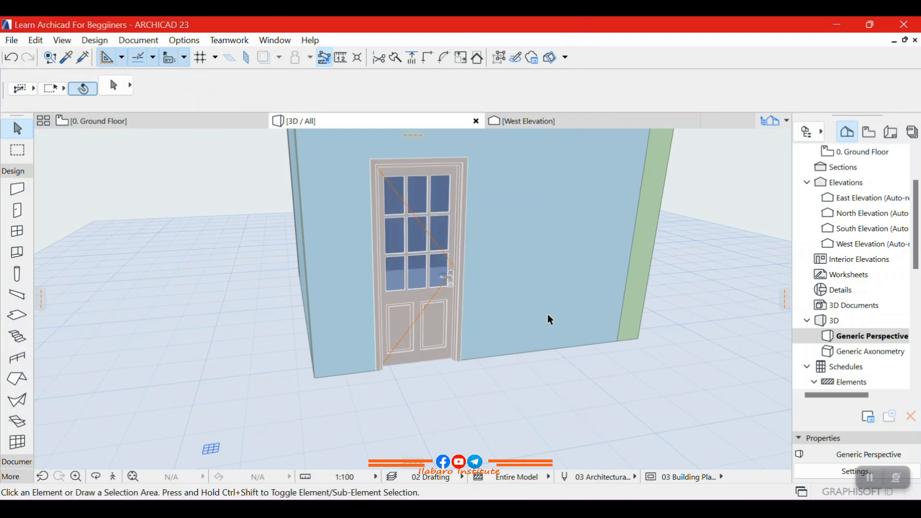
left_click(457, 406)
Step: Examine the finished door and its casing in the room's wall from several angles in the 3D view
left_click(96, 476)
left_click_drag(494, 379, 183, 262)
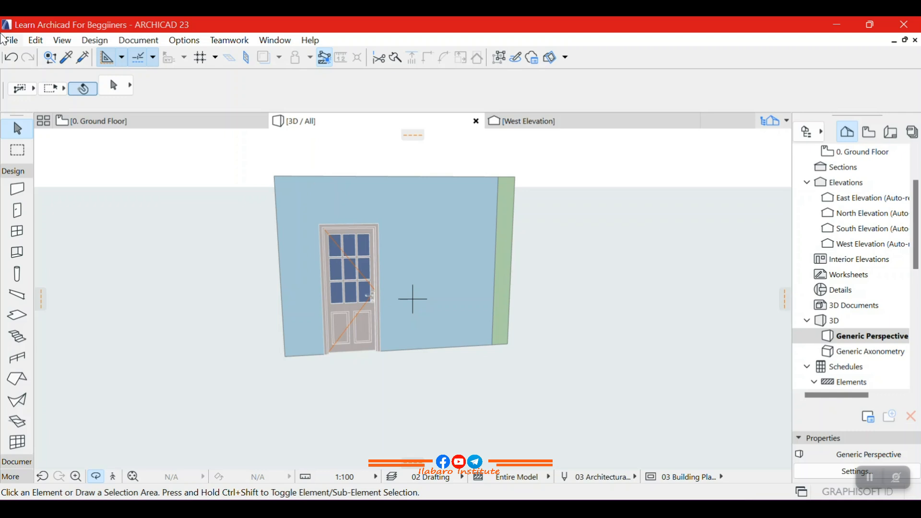
scroll(398, 307, "up", 3)
left_click_drag(341, 186, 231, 282)
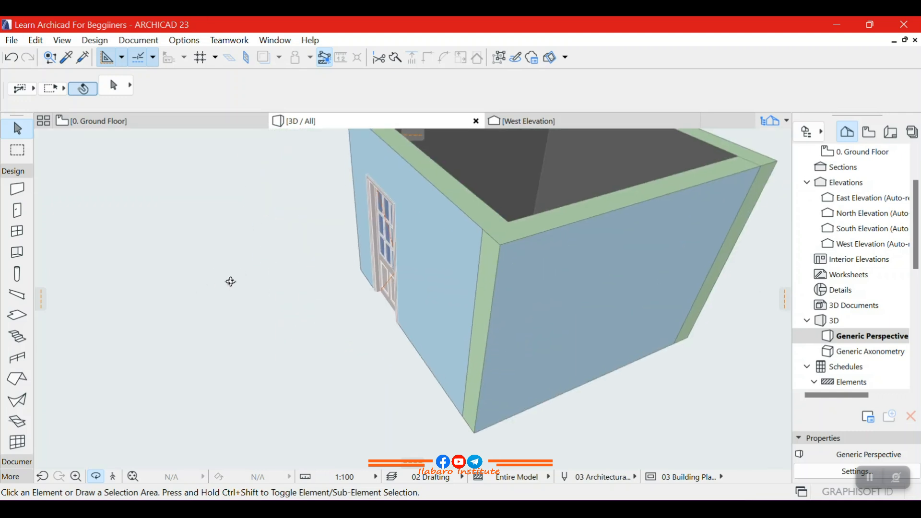
left_click_drag(349, 275, 398, 287)
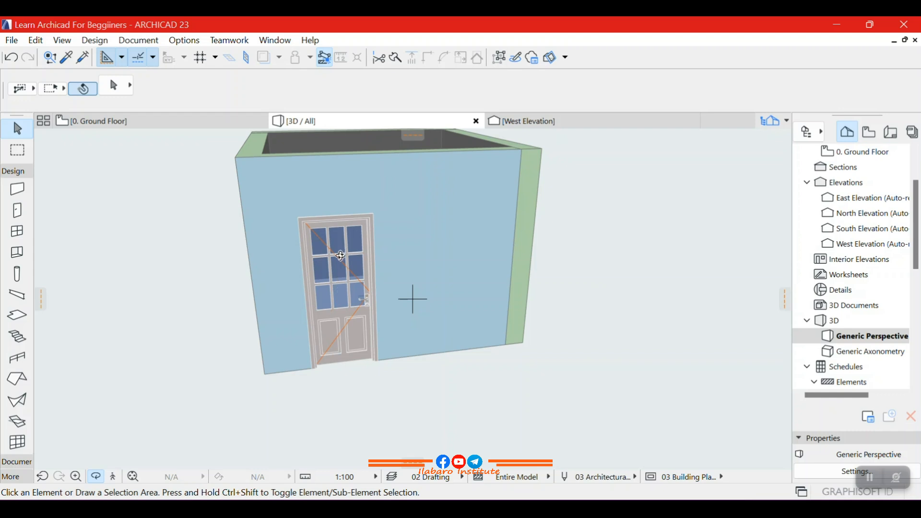
scroll(337, 249, "up", 5)
scroll(338, 261, "down", 6)
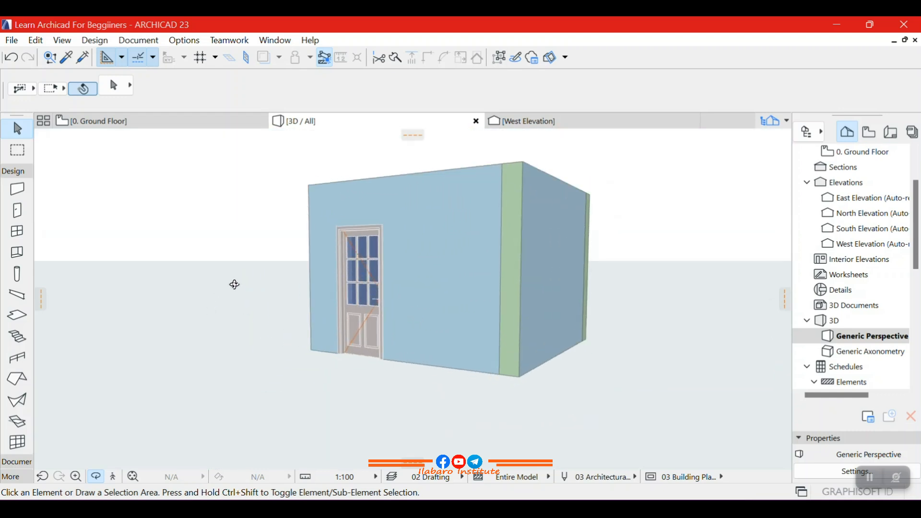